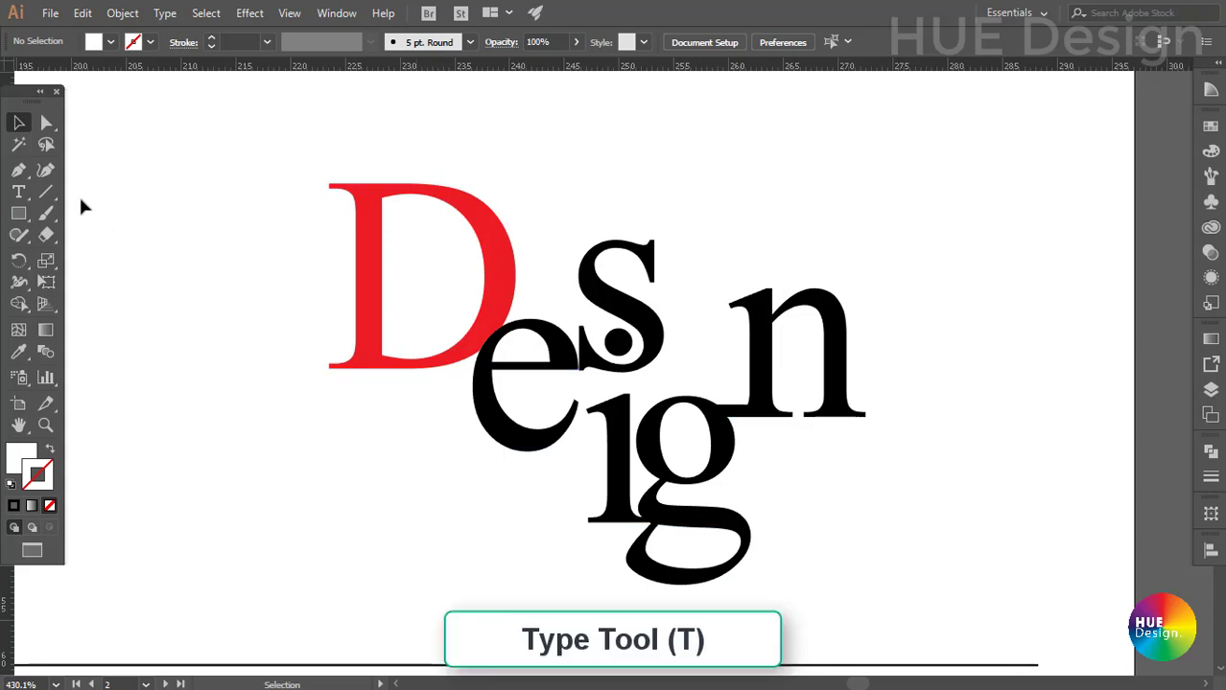
Tear off the Type tool flyout into a floating Type tools panel at the top-left
{"action": "left_click", "coordinate": [19, 194]}
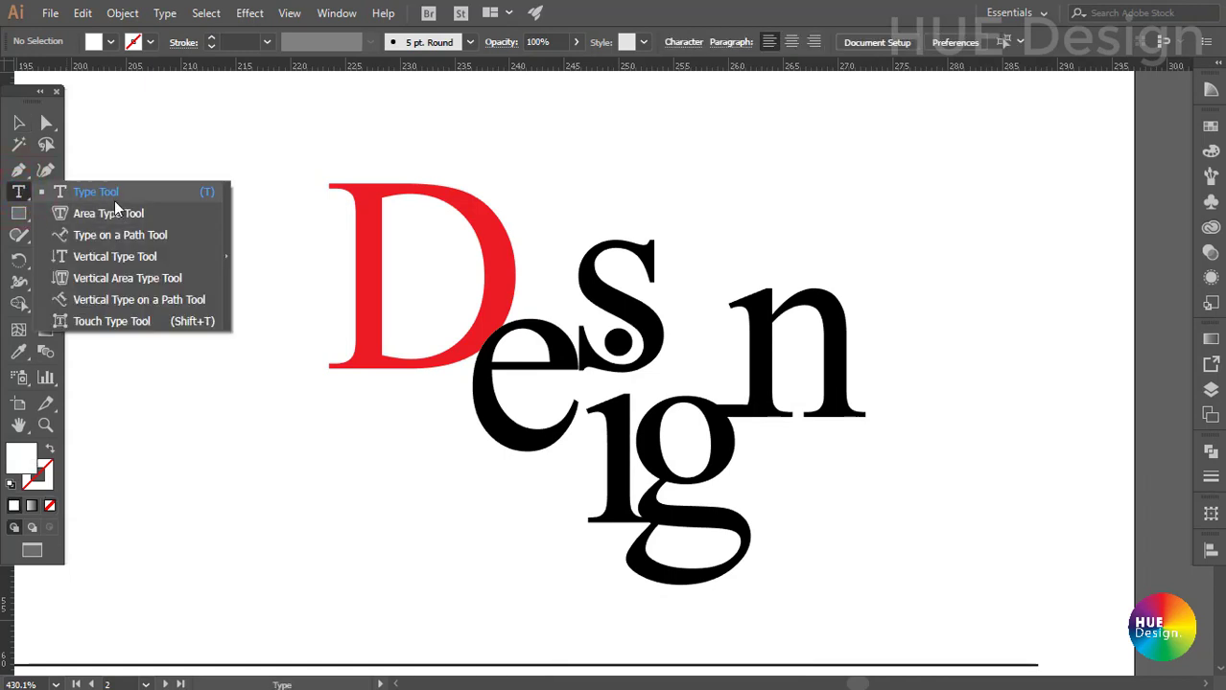
{"action": "left_click", "coordinate": [19, 192]}
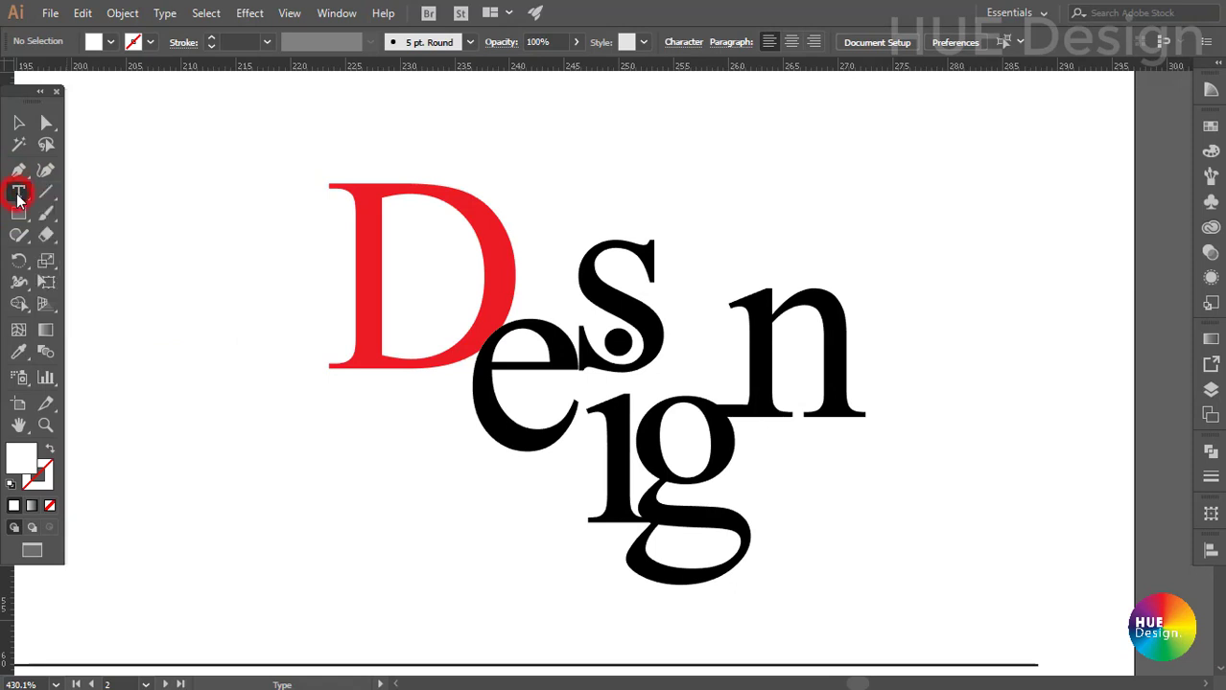
{"action": "left_click_drag", "start_coordinate": [19, 196], "coordinate": [113, 191]}
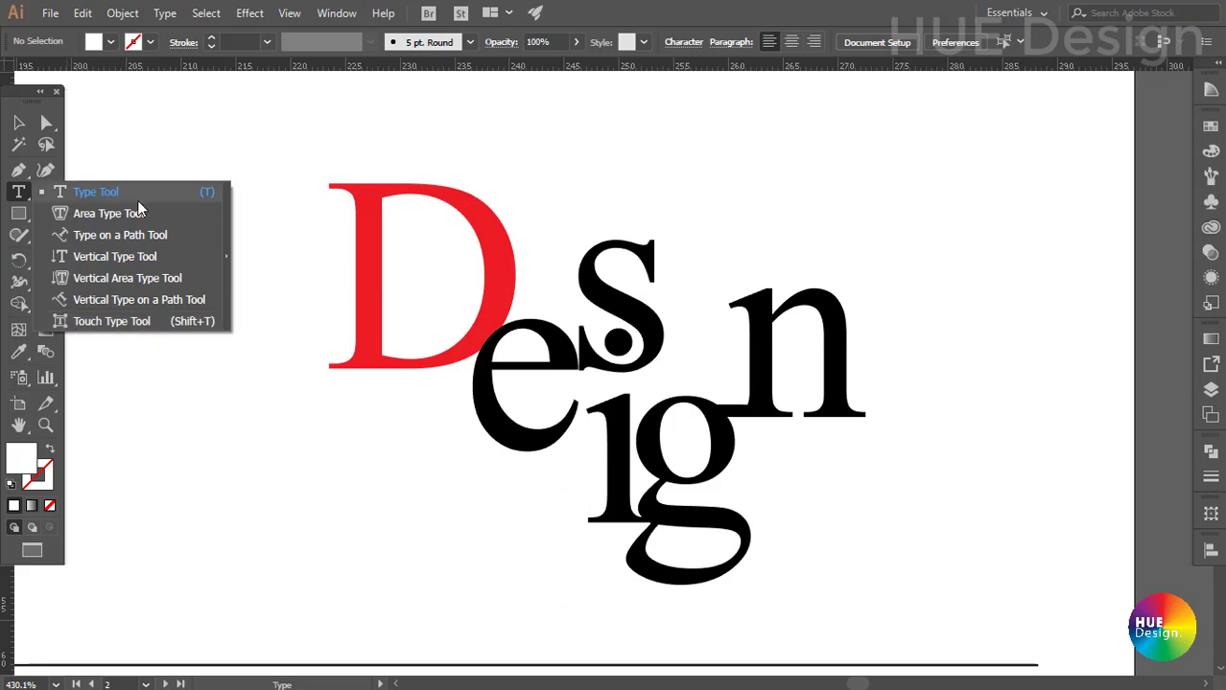
{"action": "left_click", "coordinate": [226, 256]}
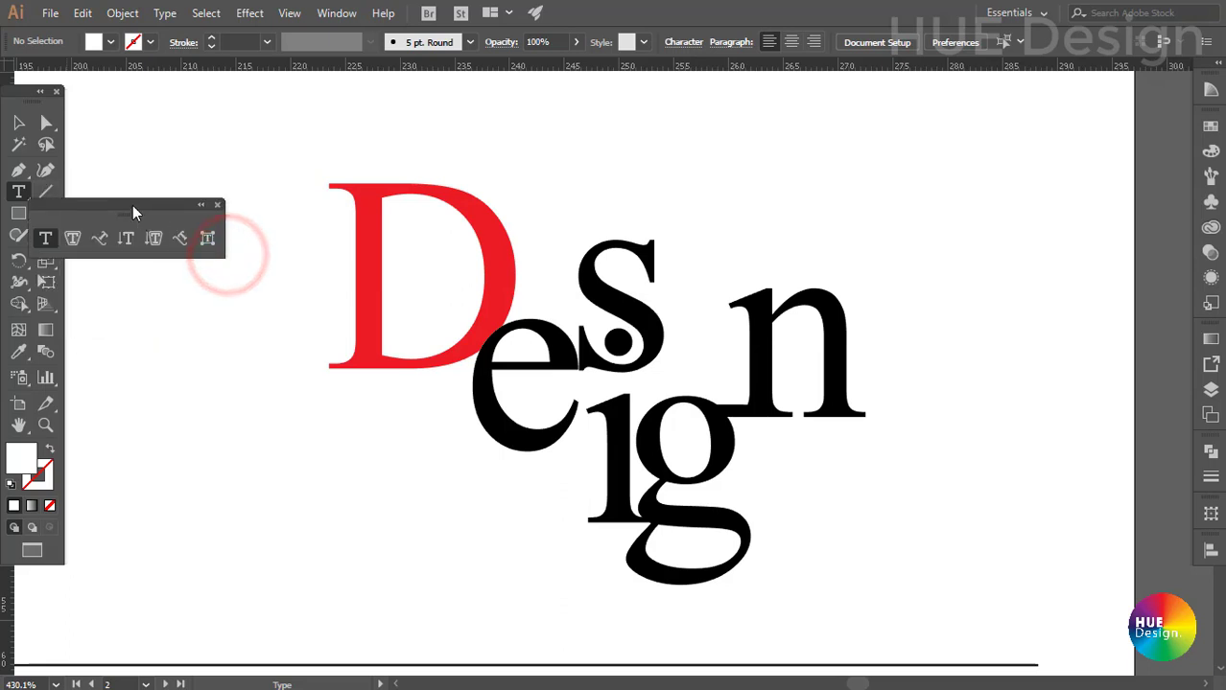
{"action": "left_click_drag", "start_coordinate": [132, 212], "coordinate": [186, 94]}
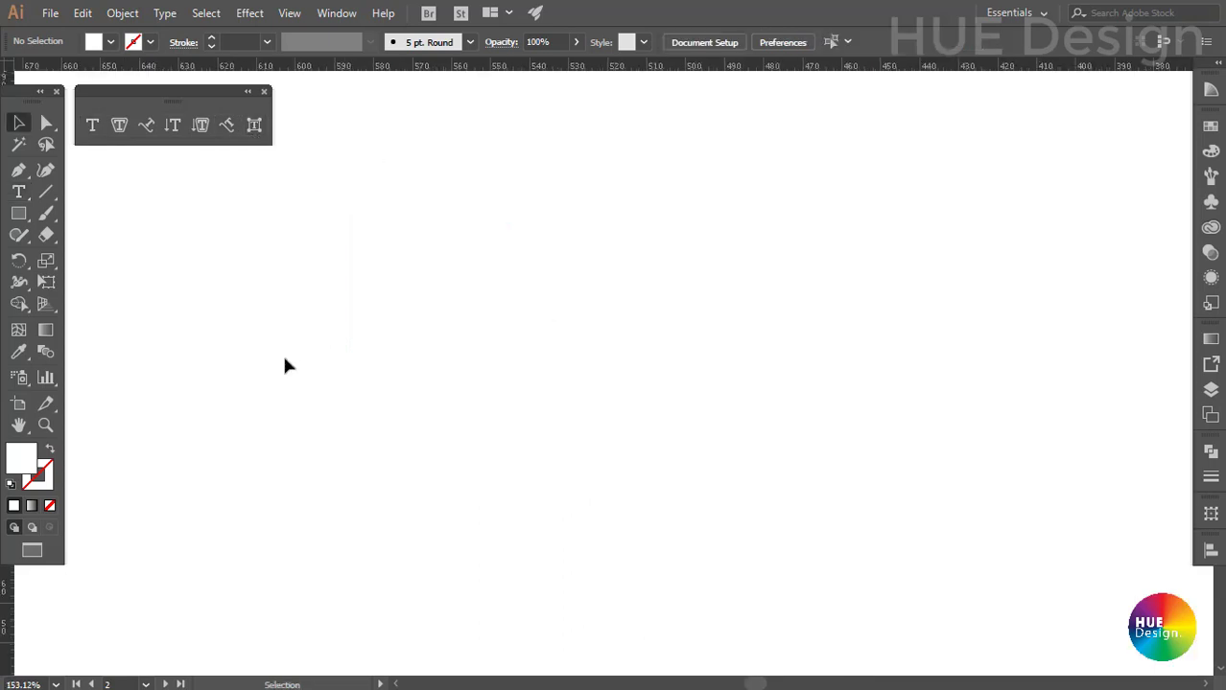
Start point text on the artboard with the line 'Mùa xuân, mùa hạ, mùa thu, mùa đông'
{"action": "left_click", "coordinate": [92, 126]}
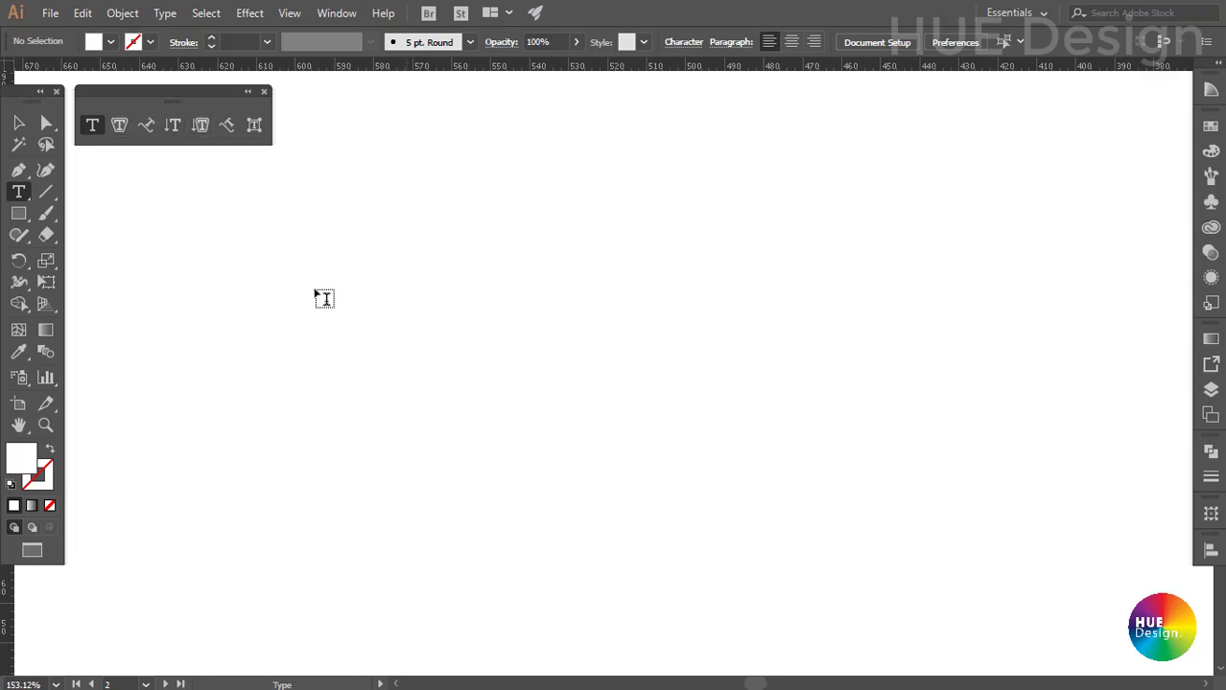
{"action": "left_click", "coordinate": [306, 259]}
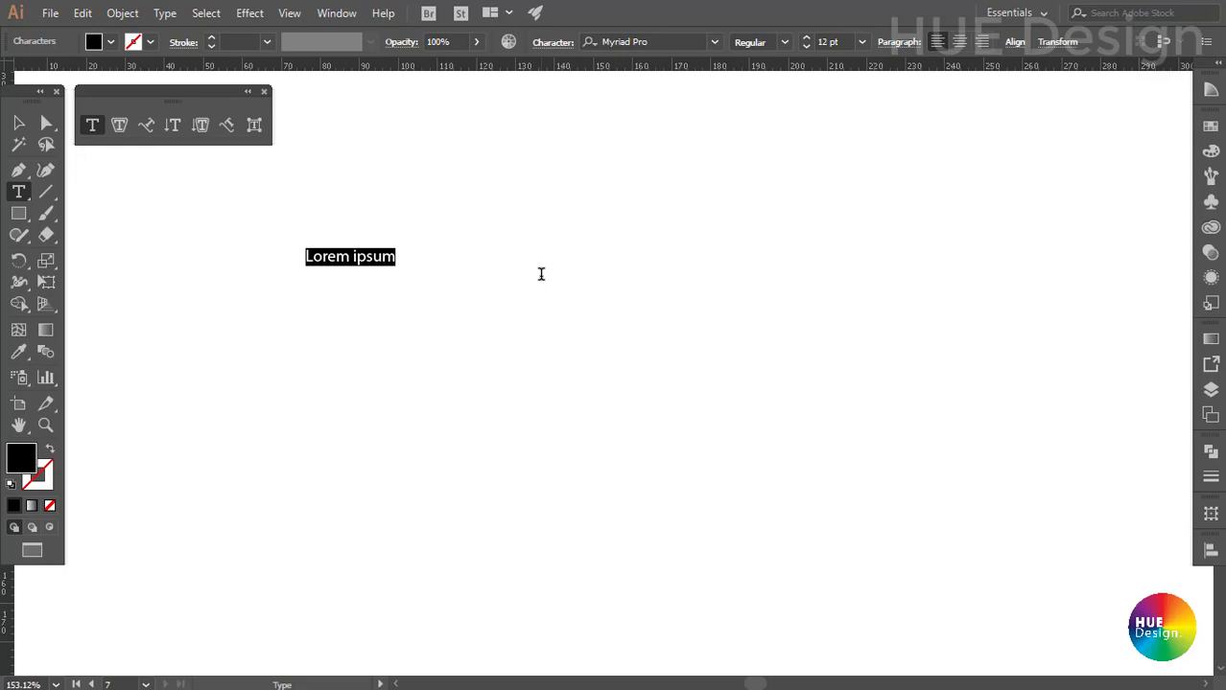
{"action": "key", "text": "BackSpace"}
{"action": "type", "text": "Mùa xu"}
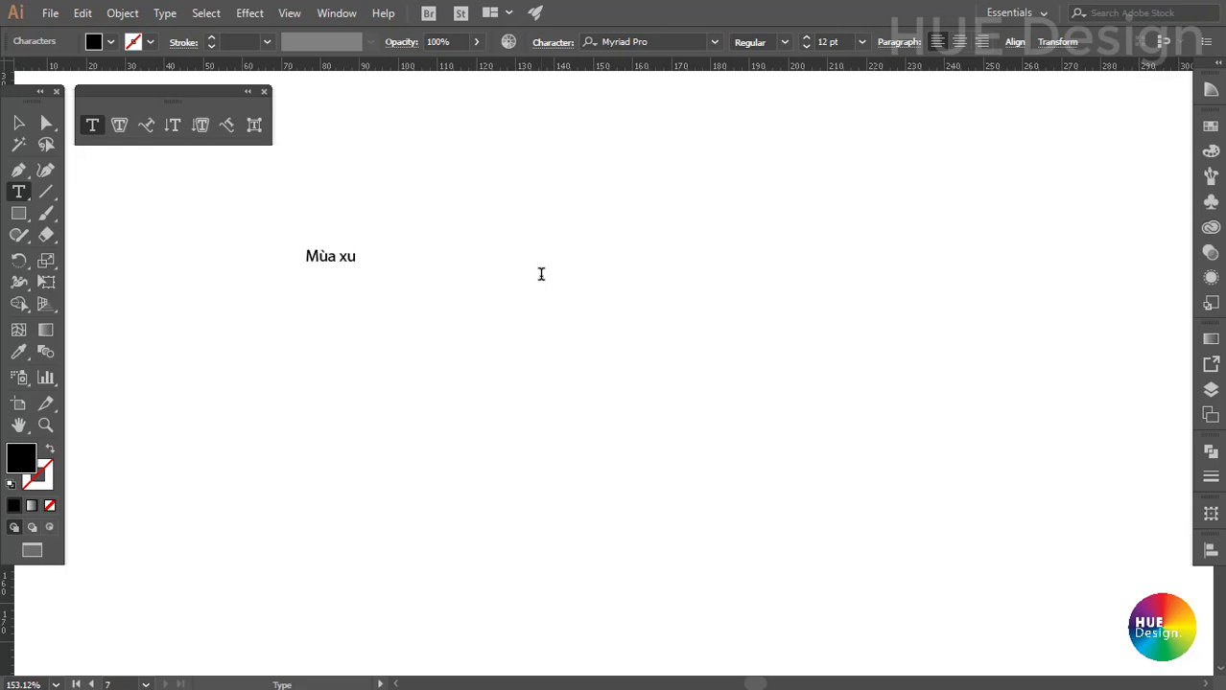
{"action": "type", "text": "ân, mua"}
{"action": "key", "text": "BackSpace"}
{"action": "key", "text": "BackSpace"}
{"action": "key", "text": "BackSpace"}
{"action": "type", "text": "m"}
{"action": "type", "text": "ùa hạ, mùa thu, mùa"}
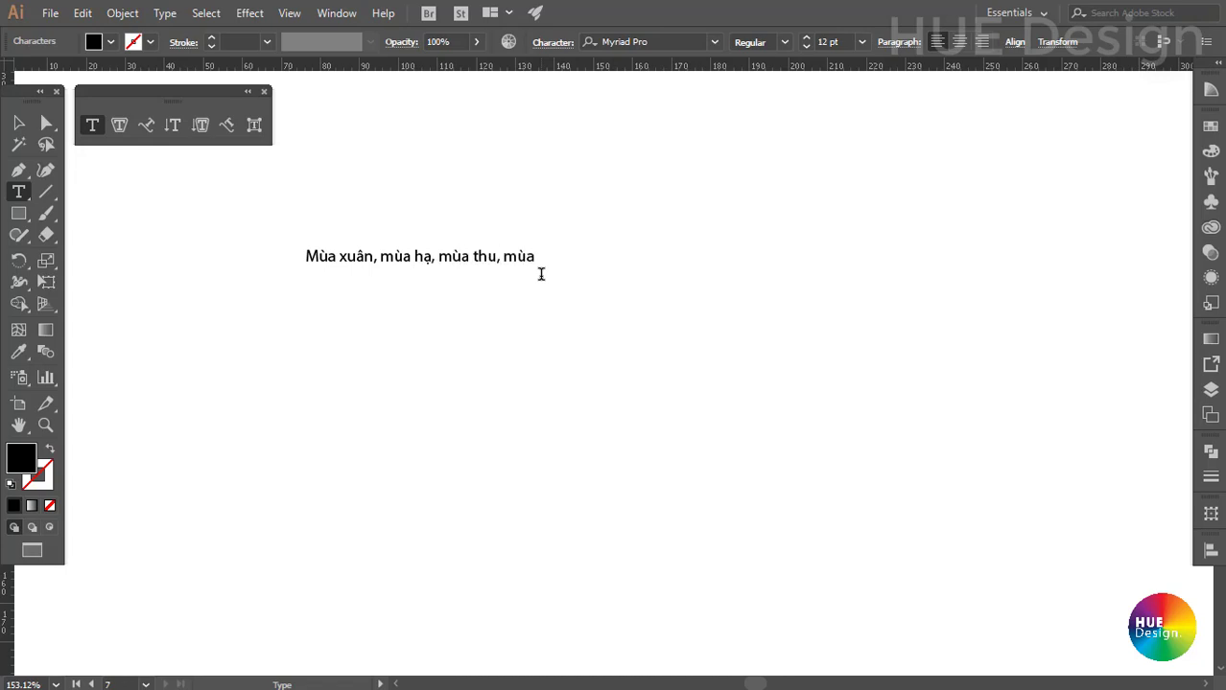
{"action": "type", "text": " đông"}
Add the second line beginning 'Như hoa mùa xuân, như nắng mùa thu...'
{"action": "key", "text": "Return"}
{"action": "type", "text": "h"}
{"action": "key", "text": "BackSpace"}
{"action": "type", "text": "Như"}
{"action": "type", "text": " hoa muà xuân, như nắng"}
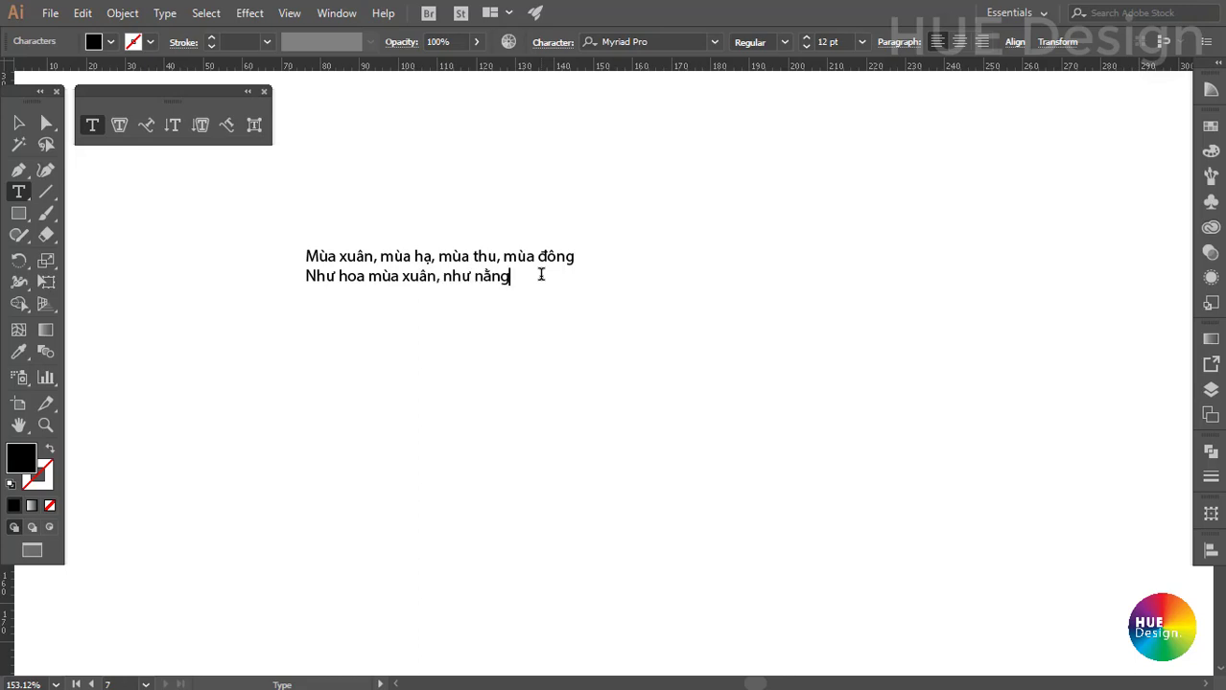
{"action": "type", "text": " r"}
{"action": "key", "text": "BackSpace"}
{"action": "type", "text": "mùả thu, như"}
{"action": "type", "text": " mưa mùa hạ, như g"}
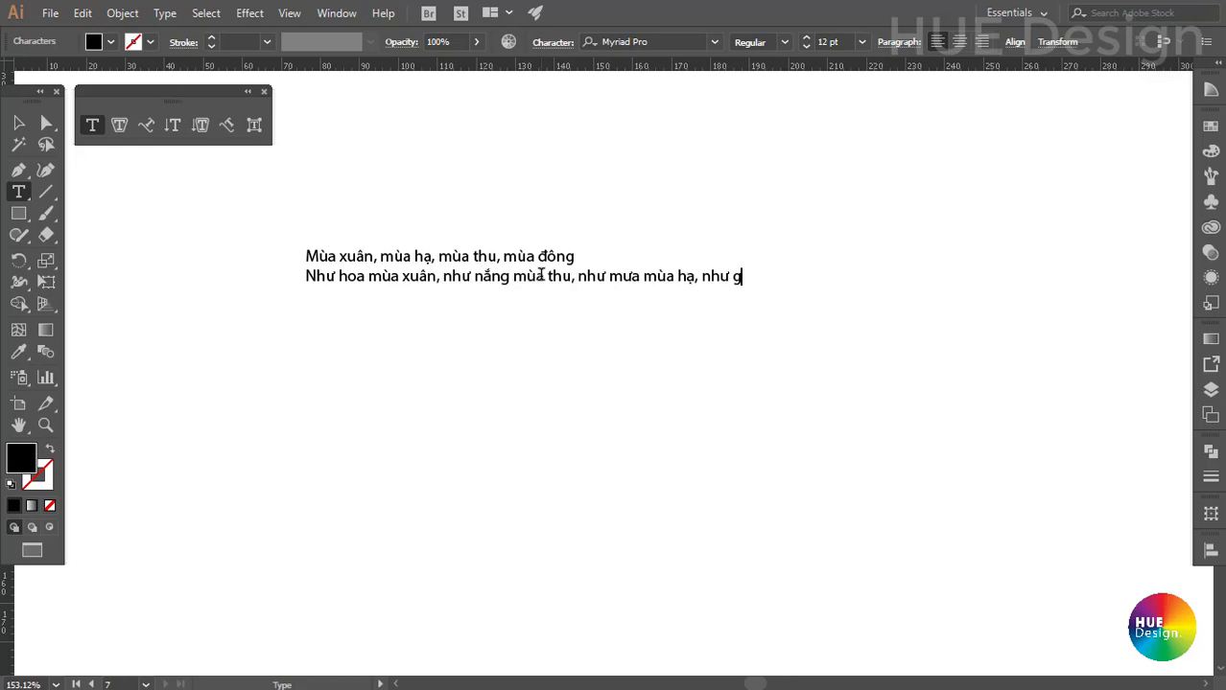
{"action": "type", "text": "ió mùa dông..."}
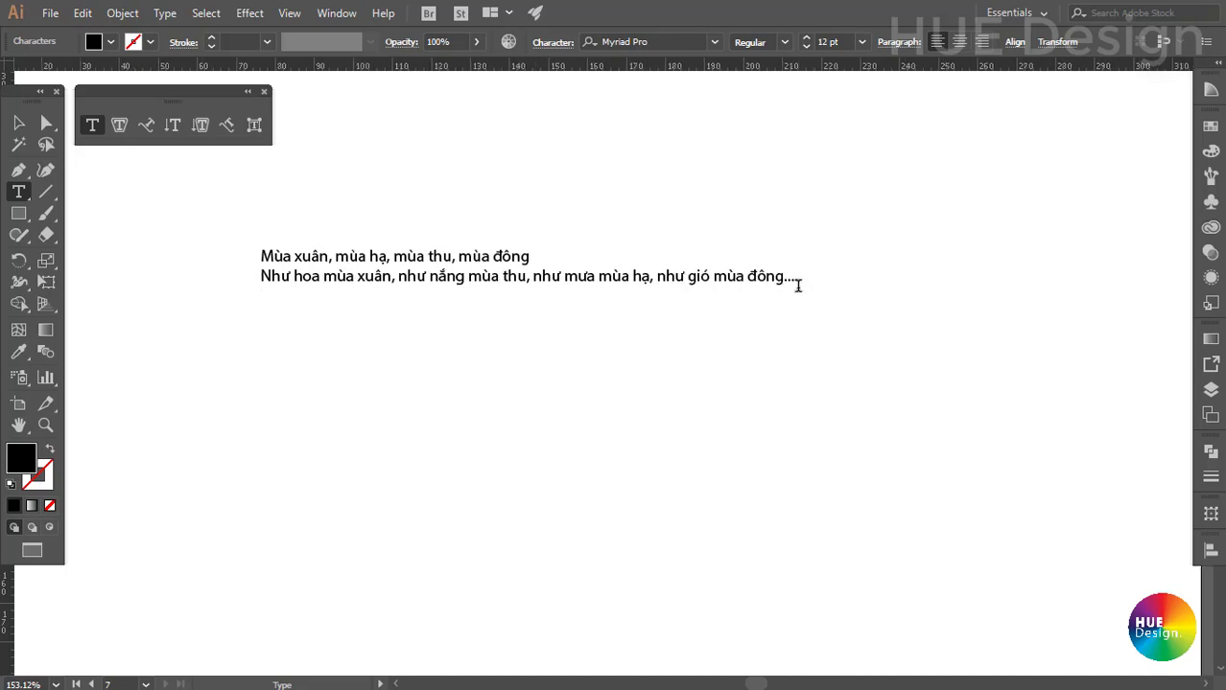
Type the capitalised third line 'HÀ NỘI MƯỜI HAI MÙA HOA...' and exit text editing
{"action": "key", "text": "Caps_Lock"}
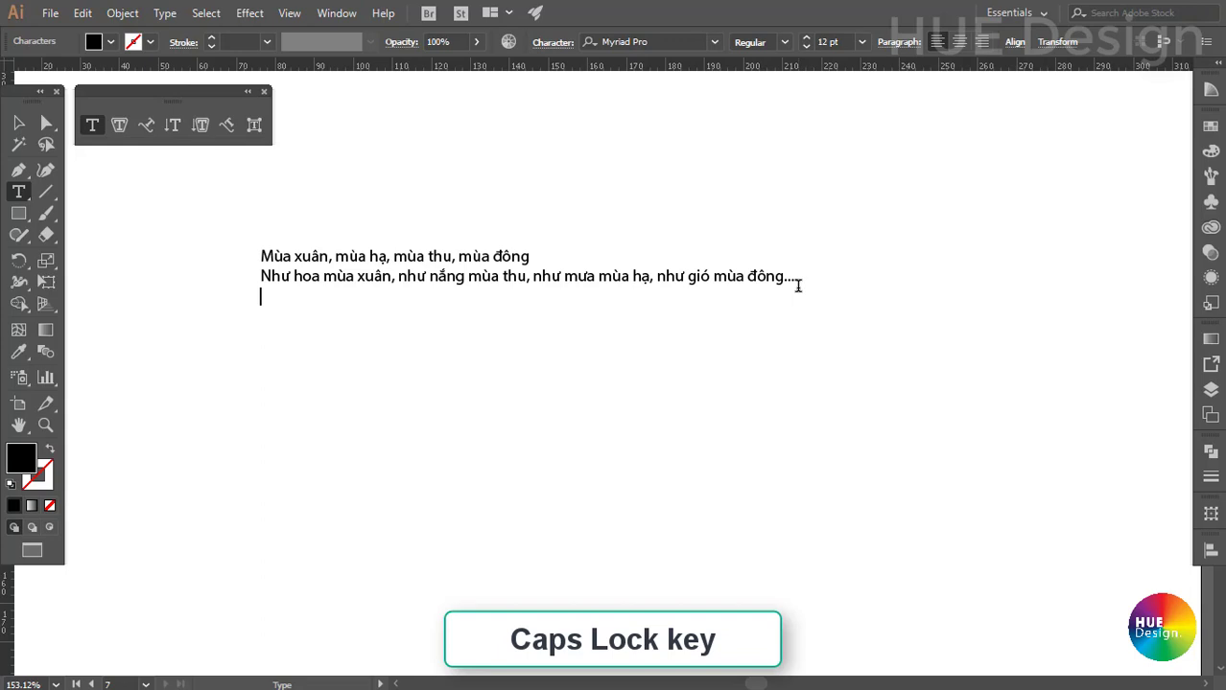
{"action": "type", "text": "HOA"}
{"action": "type", "text": " MUA"}
{"action": "key", "text": "BackSpace"}
{"action": "key", "text": "BackSpace"}
{"action": "key", "text": "BackSpace"}
{"action": "key", "text": "BackSpace"}
{"action": "key", "text": "BackSpace"}
{"action": "type", "text": "A NỘI"}
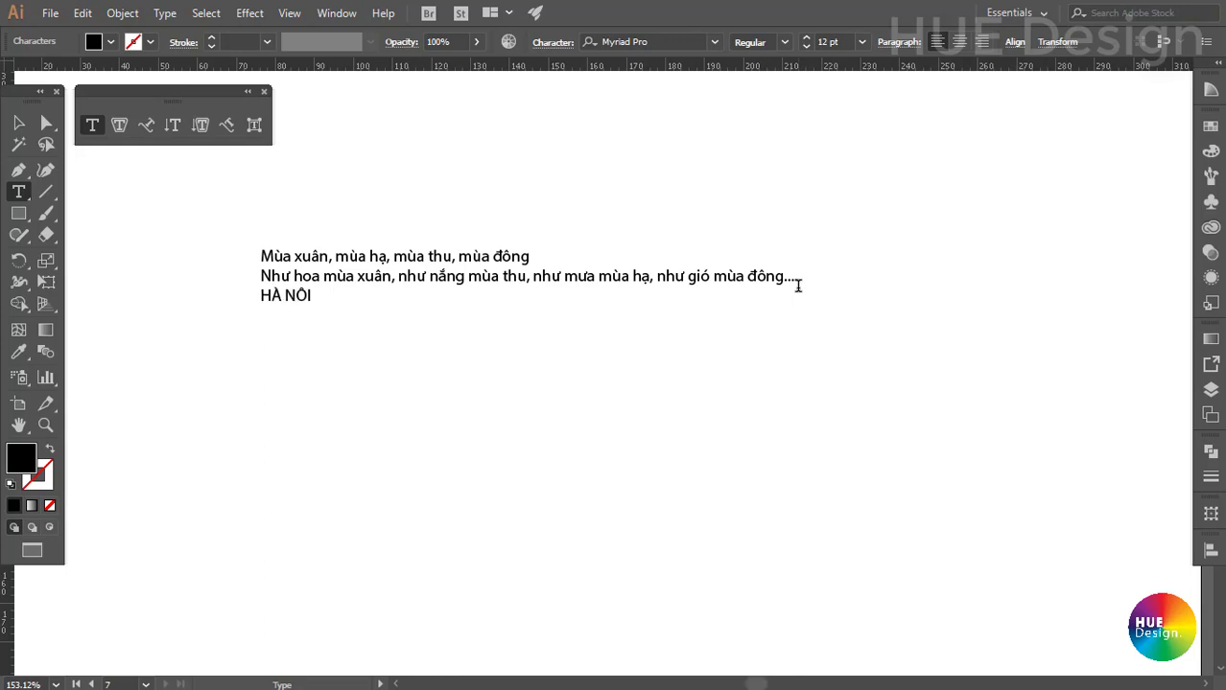
{"action": "type", "text": " MƯỜI HAI MÙA HOA"}
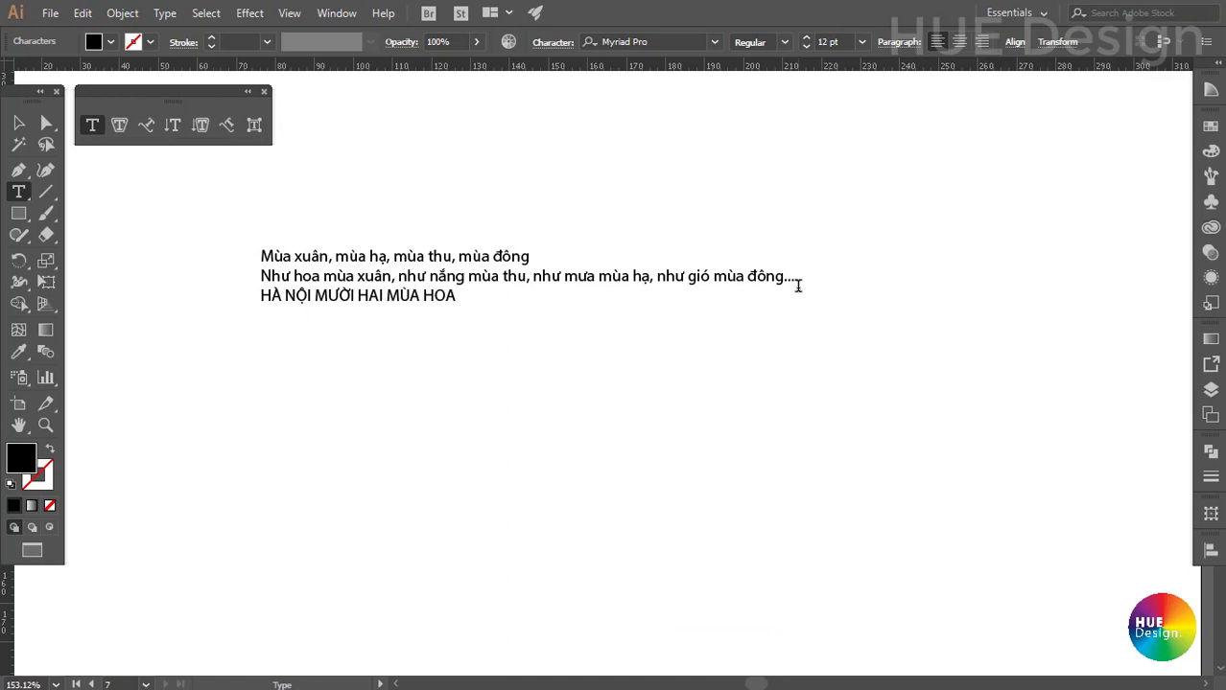
{"action": "type", "text": "..."}
{"action": "key", "text": "Return"}
{"action": "key", "text": "Escape"}
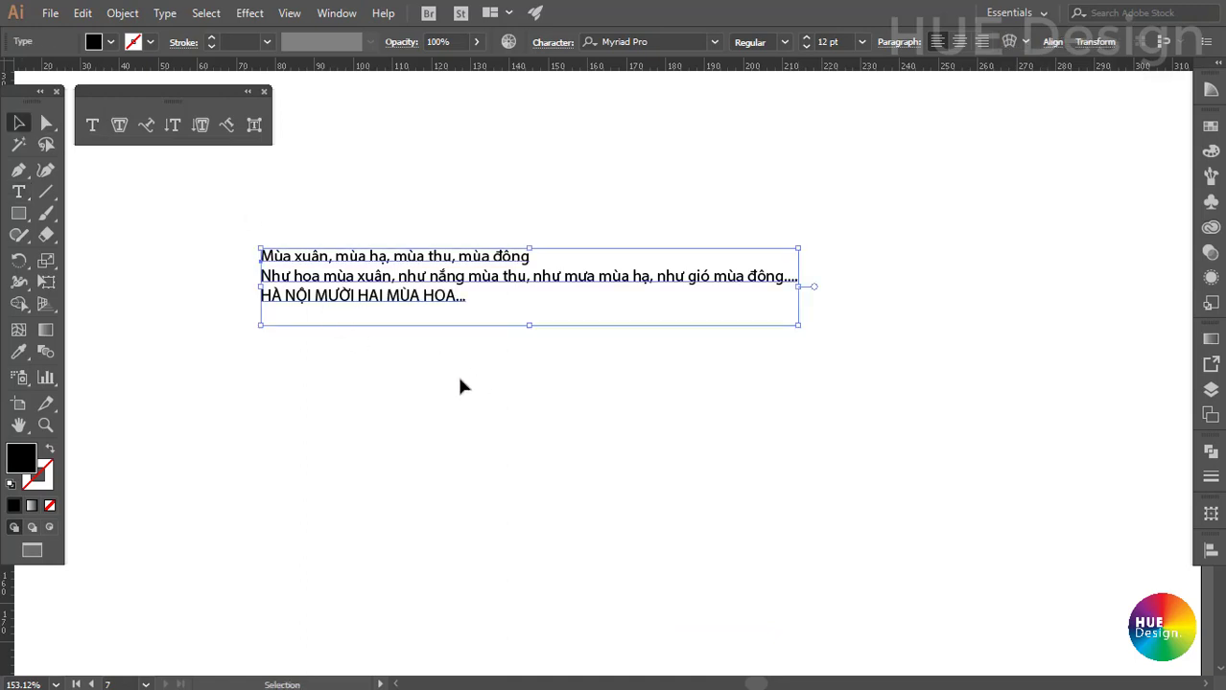
Move the verse higher and slightly right on the artboard, then deselect it
{"action": "mouse_move", "coordinate": [382, 275]}
{"action": "left_mouse_down"}
{"action": "mouse_move", "coordinate": [418, 139]}
{"action": "mouse_move", "coordinate": [370, 228]}
{"action": "left_mouse_up"}
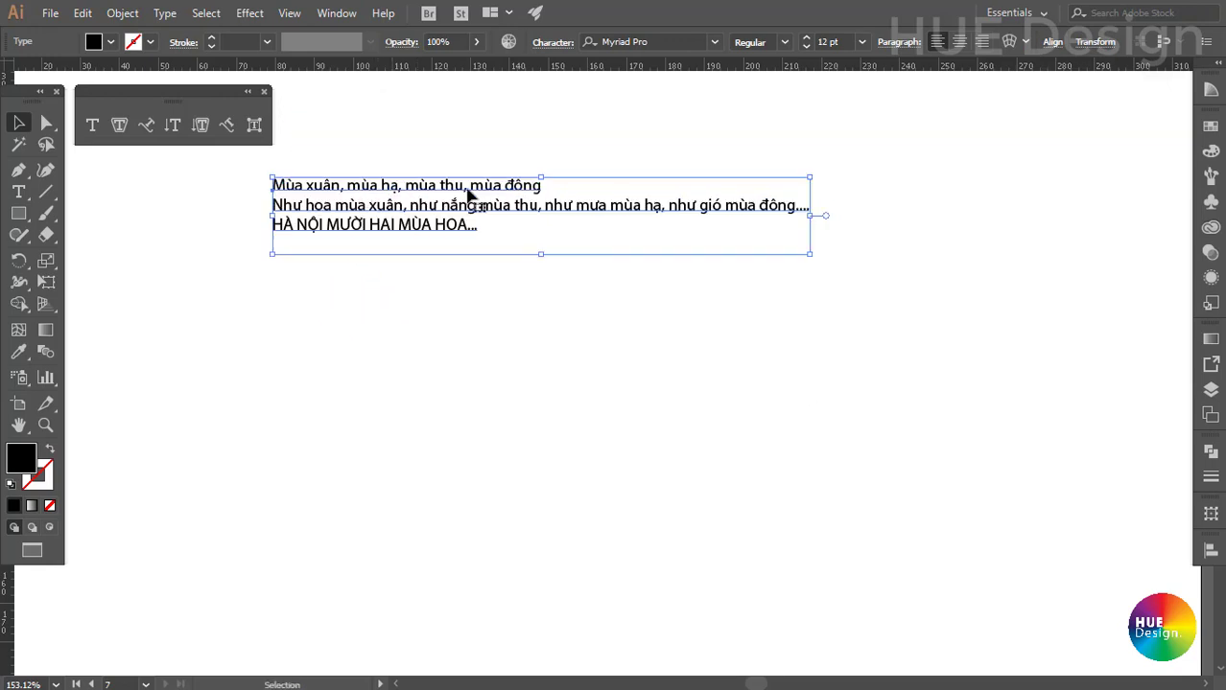
{"action": "left_click", "coordinate": [434, 367]}
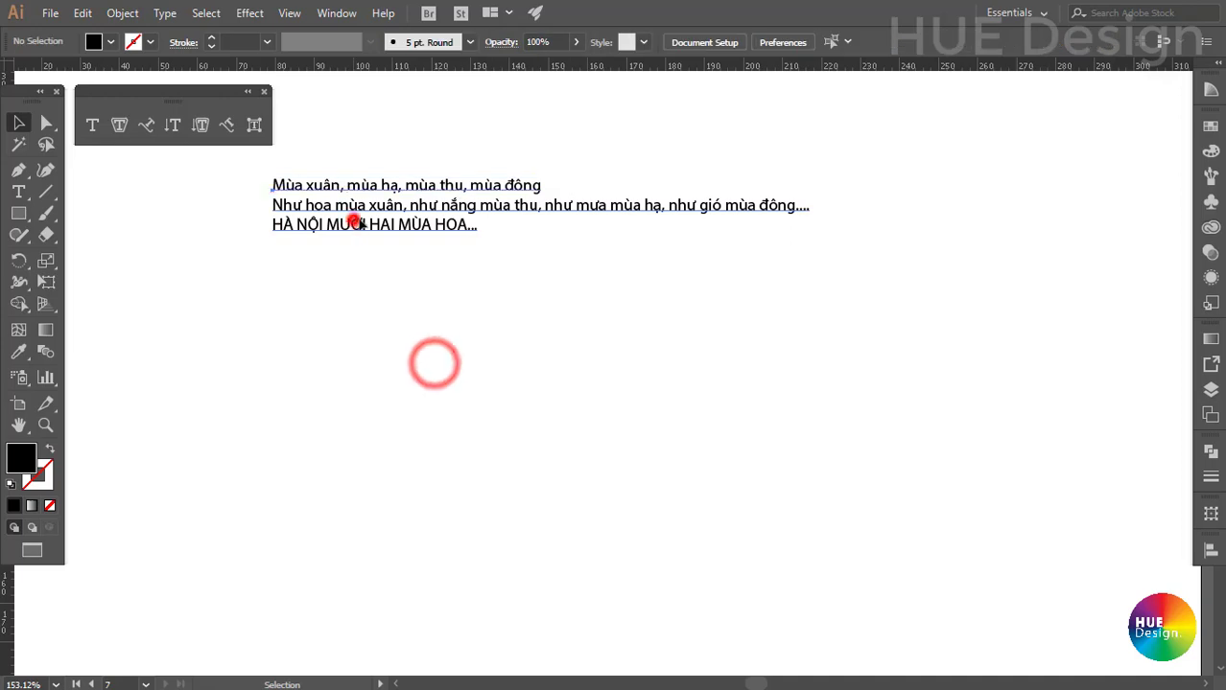
{"action": "left_click_drag", "start_coordinate": [334, 219], "coordinate": [353, 219]}
{"action": "left_click", "coordinate": [360, 307]}
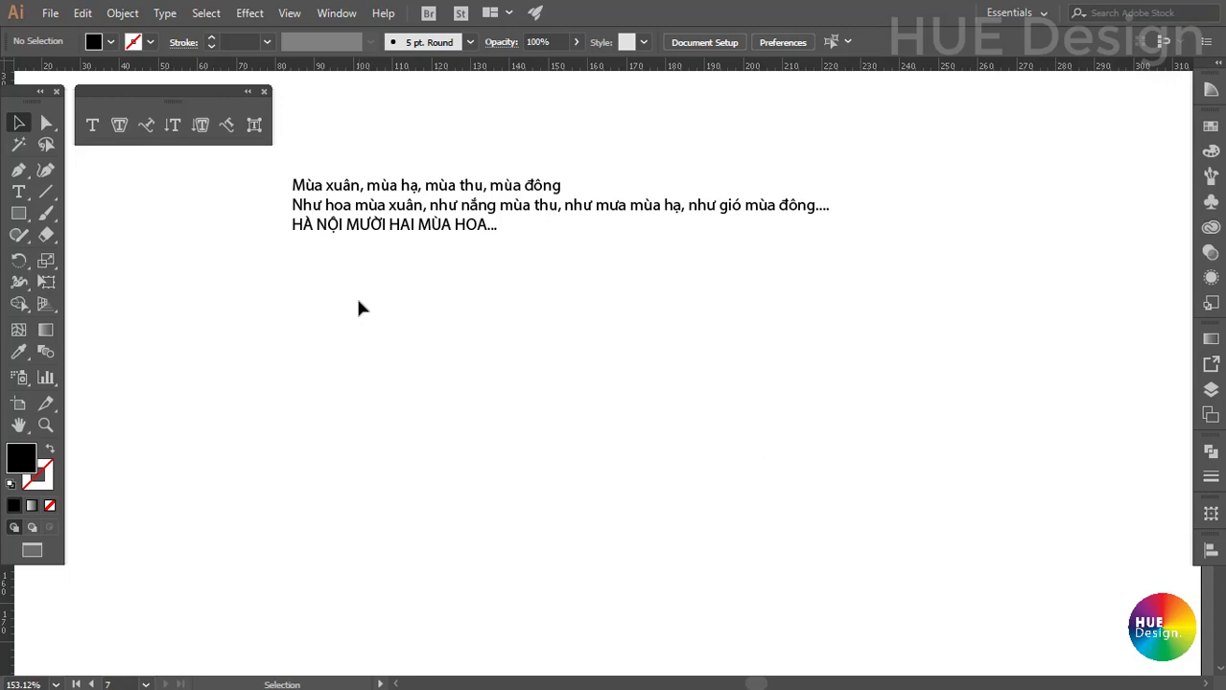
Draw an area-type frame with Lorem ipsum placeholder text below the verse
{"action": "left_click", "coordinate": [93, 128]}
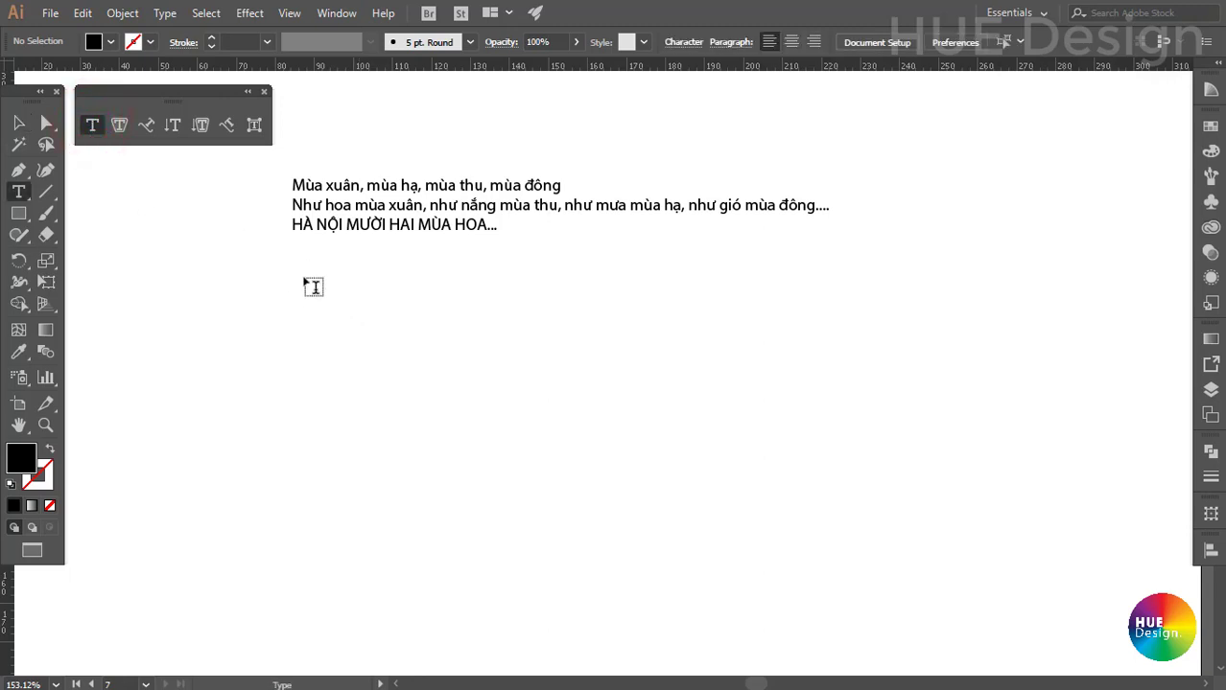
{"action": "mouse_move", "coordinate": [295, 260]}
{"action": "left_mouse_down"}
{"action": "mouse_move", "coordinate": [733, 583]}
{"action": "mouse_move", "coordinate": [889, 648]}
{"action": "mouse_move", "coordinate": [822, 621]}
{"action": "left_mouse_up"}
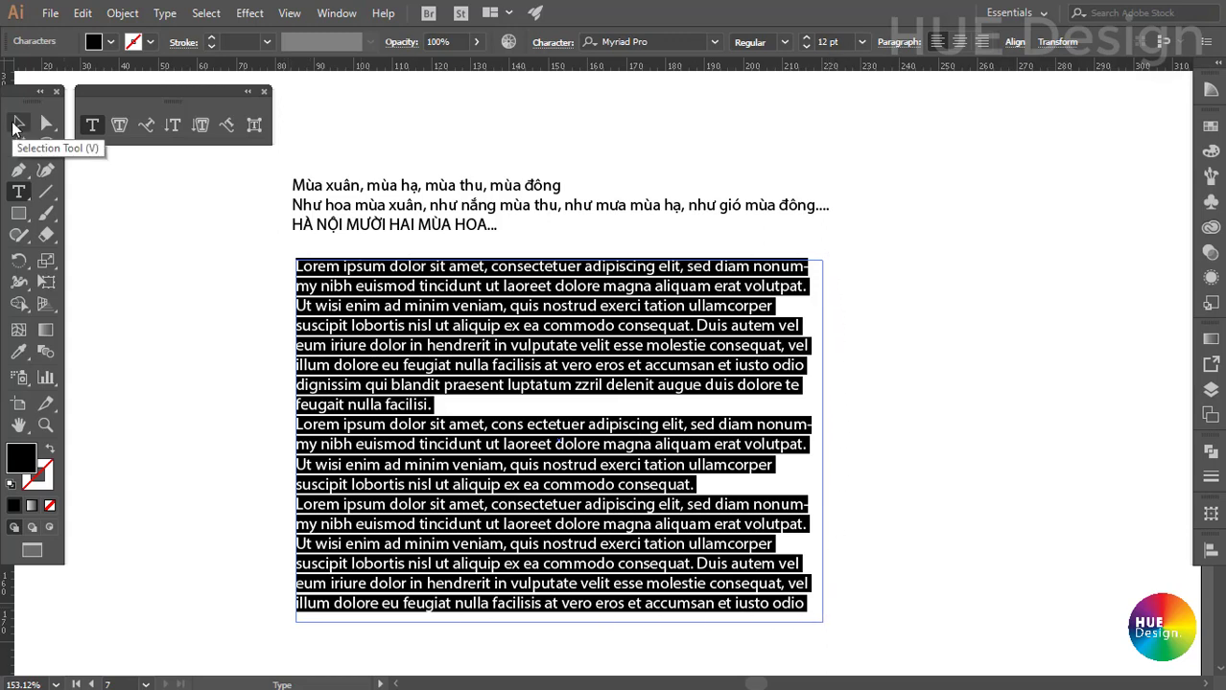
{"action": "left_click", "coordinate": [17, 123]}
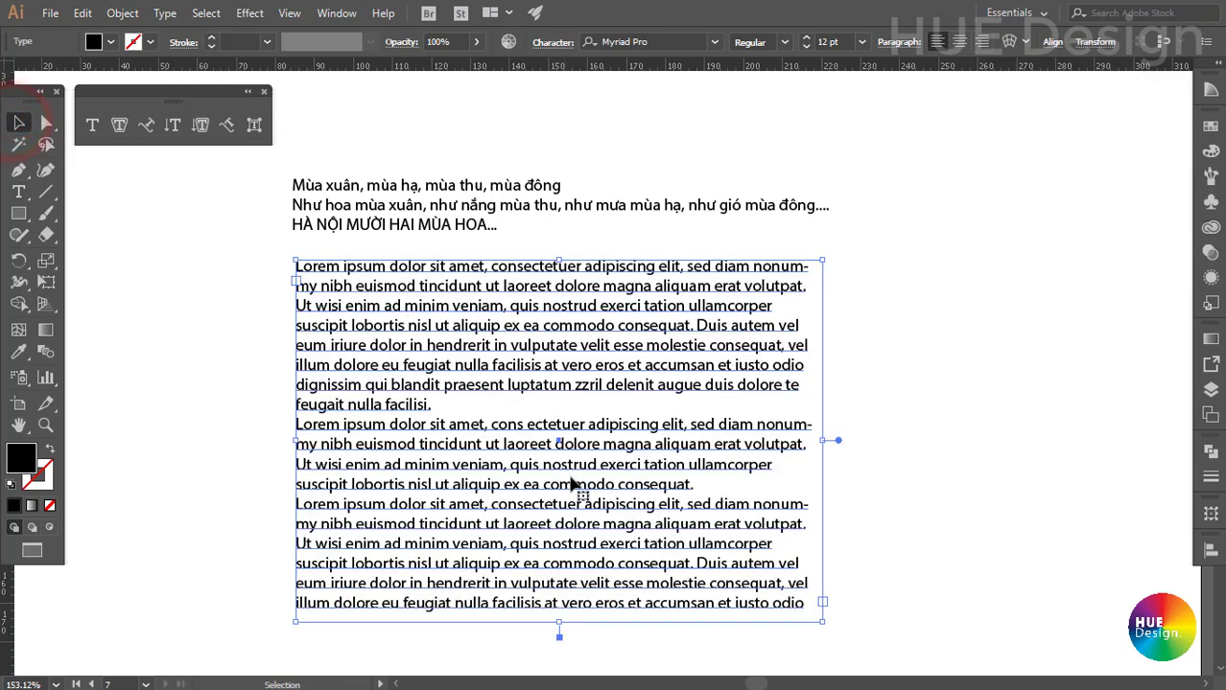
{"action": "scroll", "coordinate": [566, 489], "scroll_direction": "down", "scroll_amount": 1}
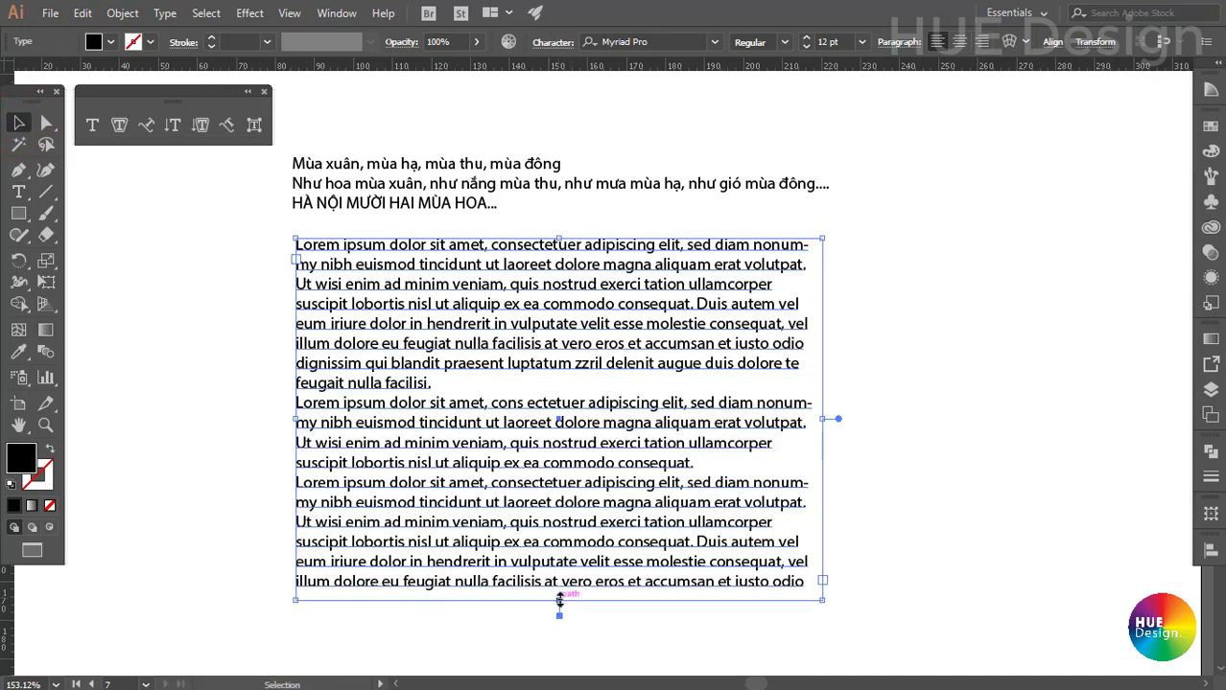
{"action": "scroll", "coordinate": [559, 600], "scroll_direction": "down", "scroll_amount": 2}
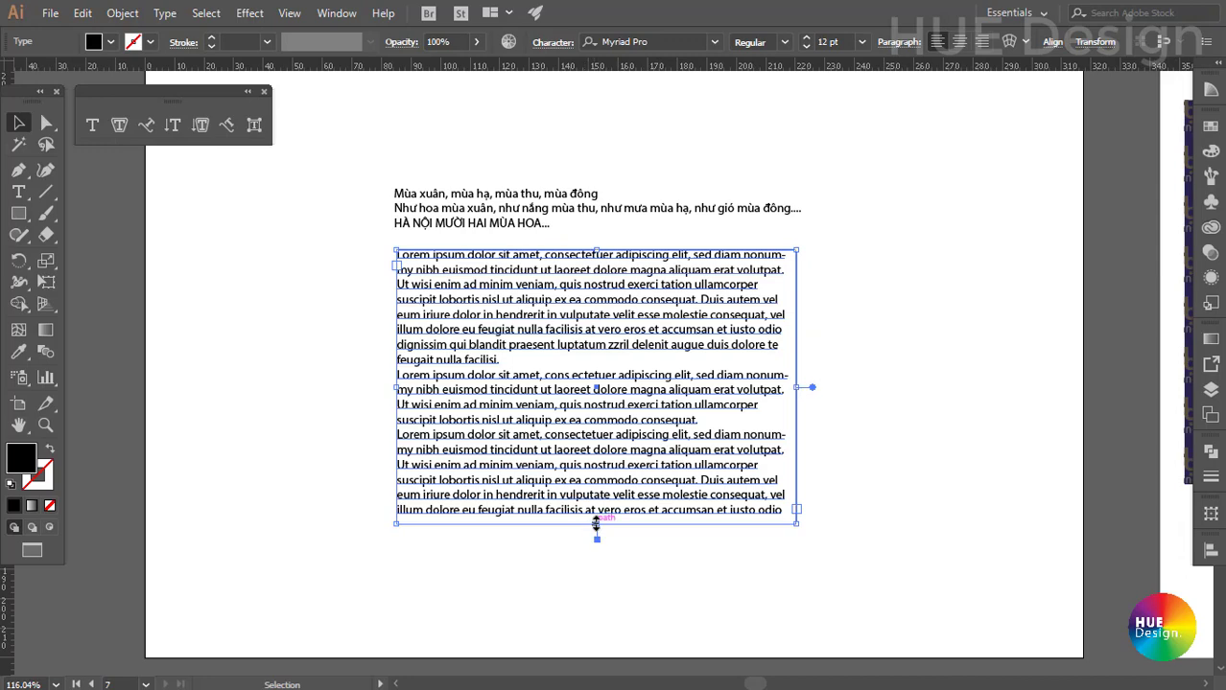
Resize the text frame and move it closer to the verse
{"action": "left_click_drag", "start_coordinate": [595, 524], "coordinate": [595, 644]}
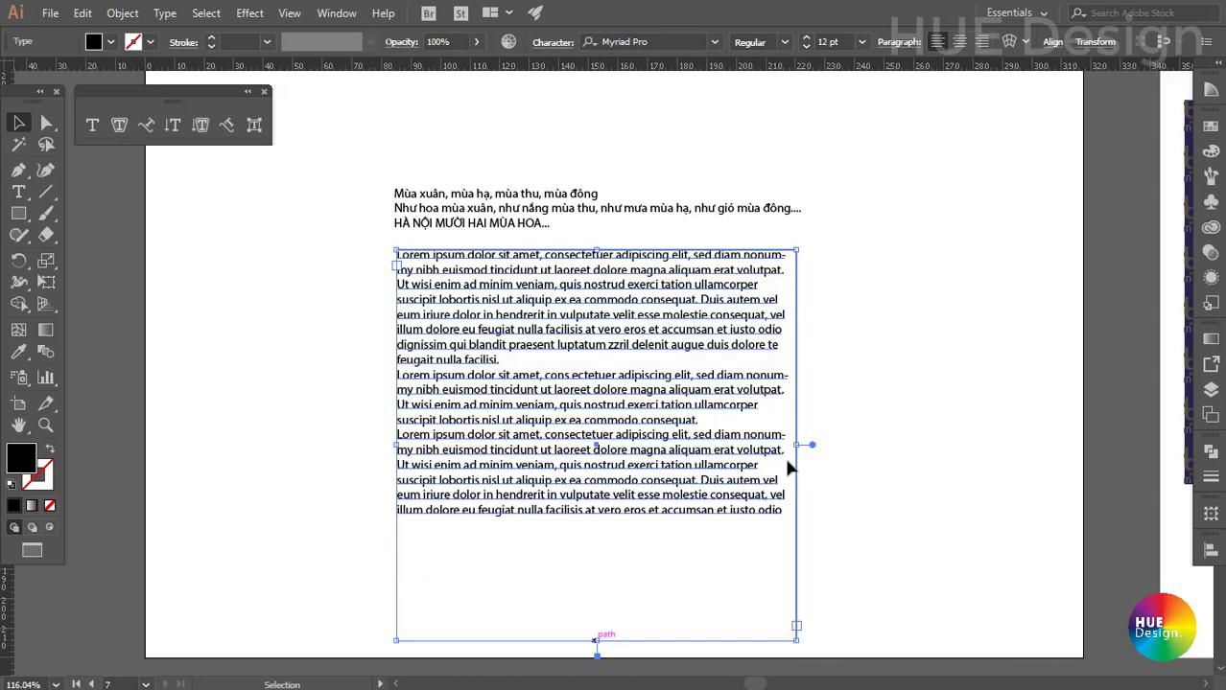
{"action": "left_click_drag", "start_coordinate": [797, 442], "coordinate": [920, 445]}
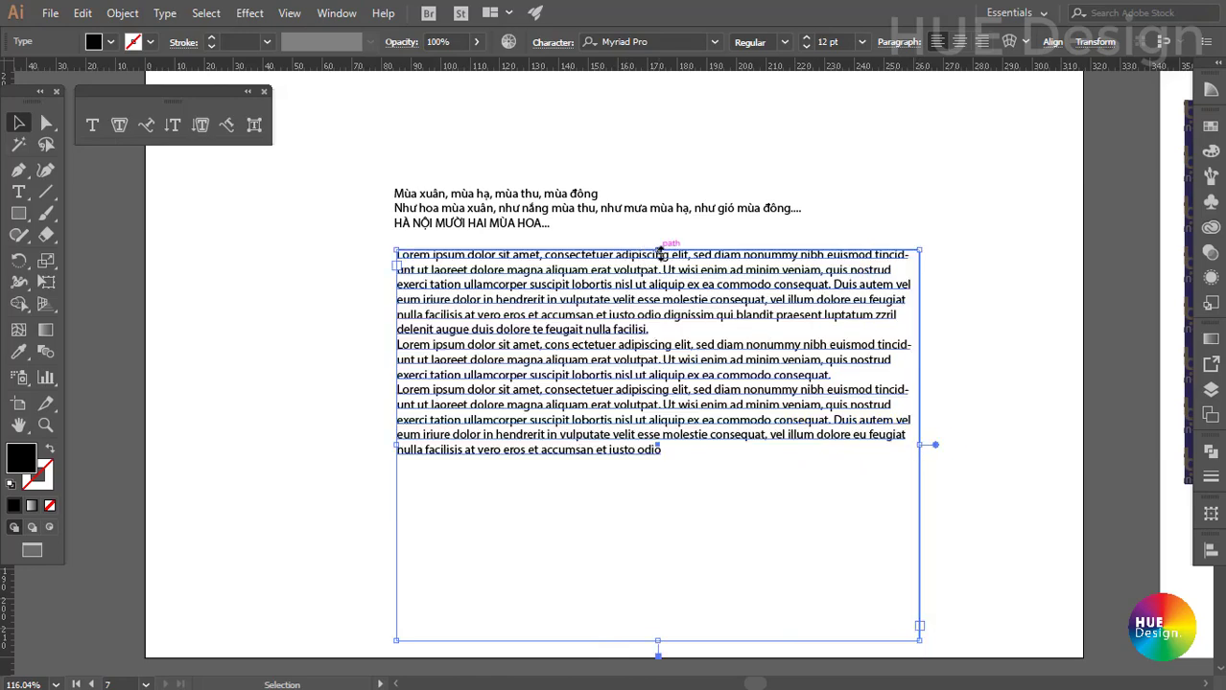
{"action": "left_click_drag", "start_coordinate": [660, 253], "coordinate": [659, 242]}
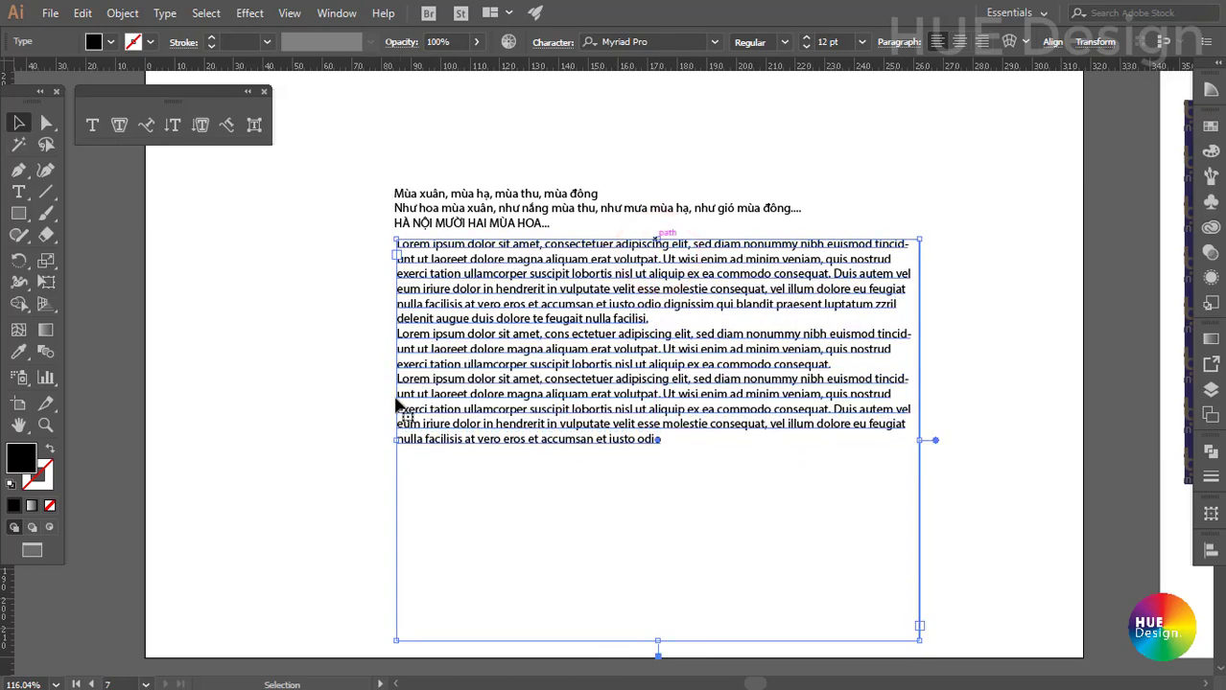
{"action": "left_click_drag", "start_coordinate": [398, 446], "coordinate": [290, 443]}
{"action": "left_click_drag", "start_coordinate": [919, 641], "coordinate": [605, 524]}
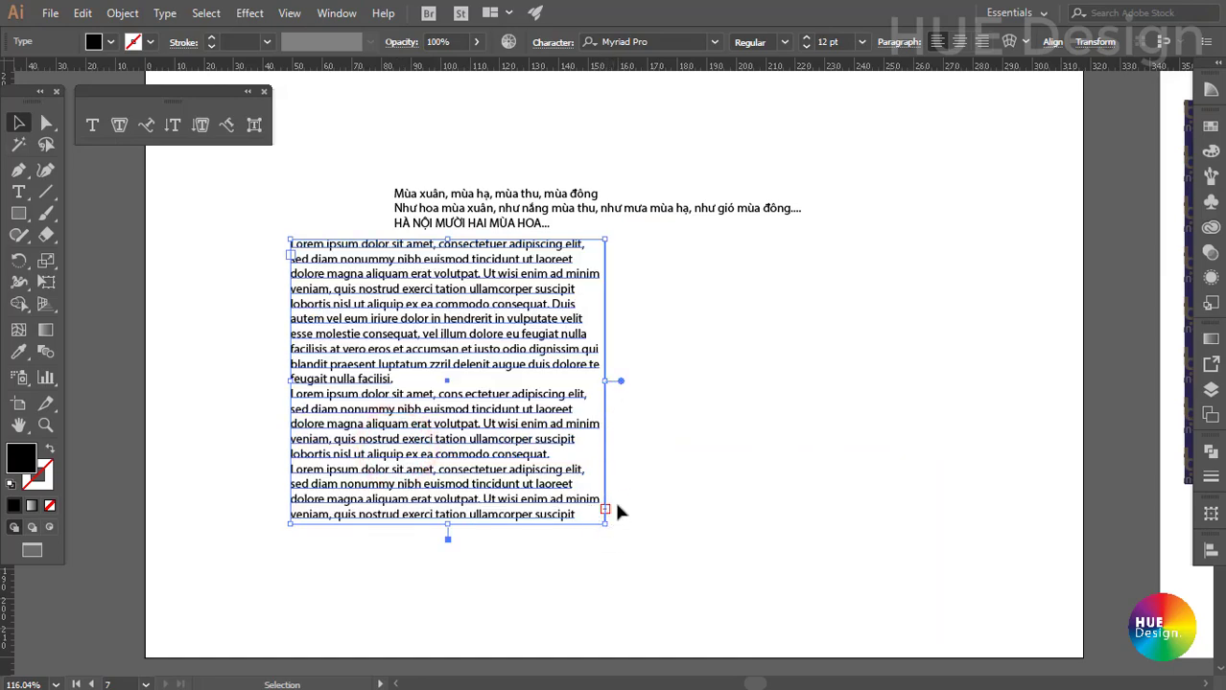
{"action": "left_click_drag", "start_coordinate": [410, 238], "coordinate": [526, 232]}
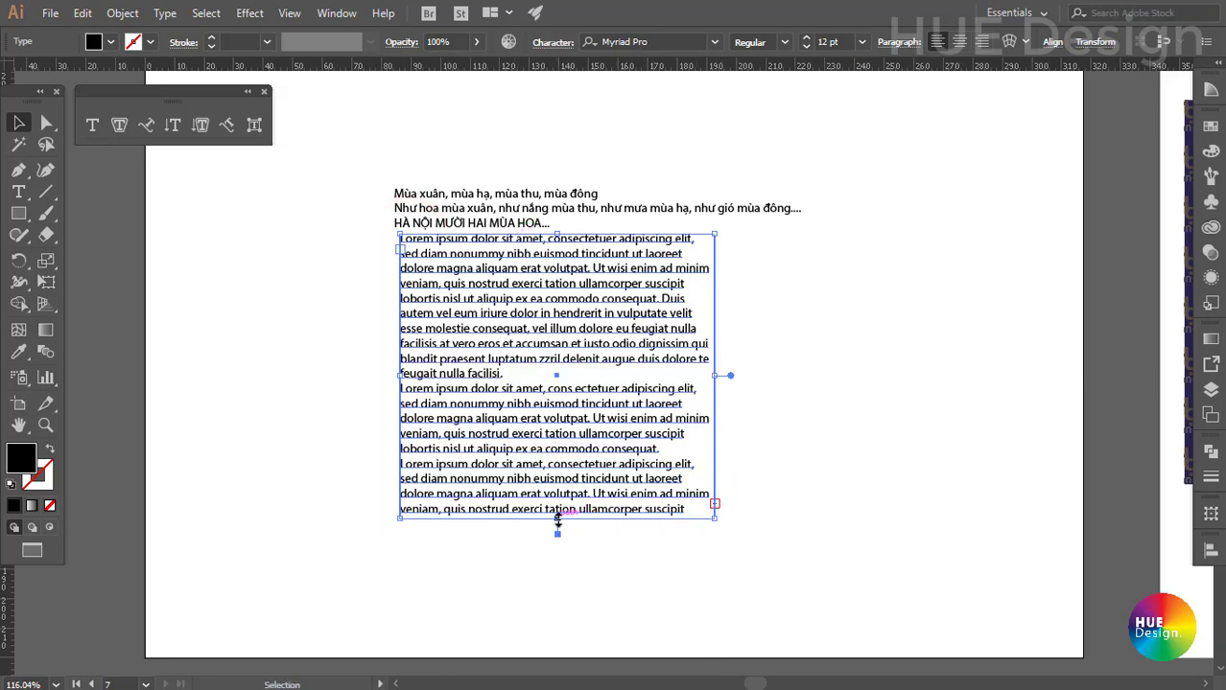
Extend and widen the frame, fit its height to the text, and select all the text
{"action": "left_click_drag", "start_coordinate": [557, 521], "coordinate": [557, 621]}
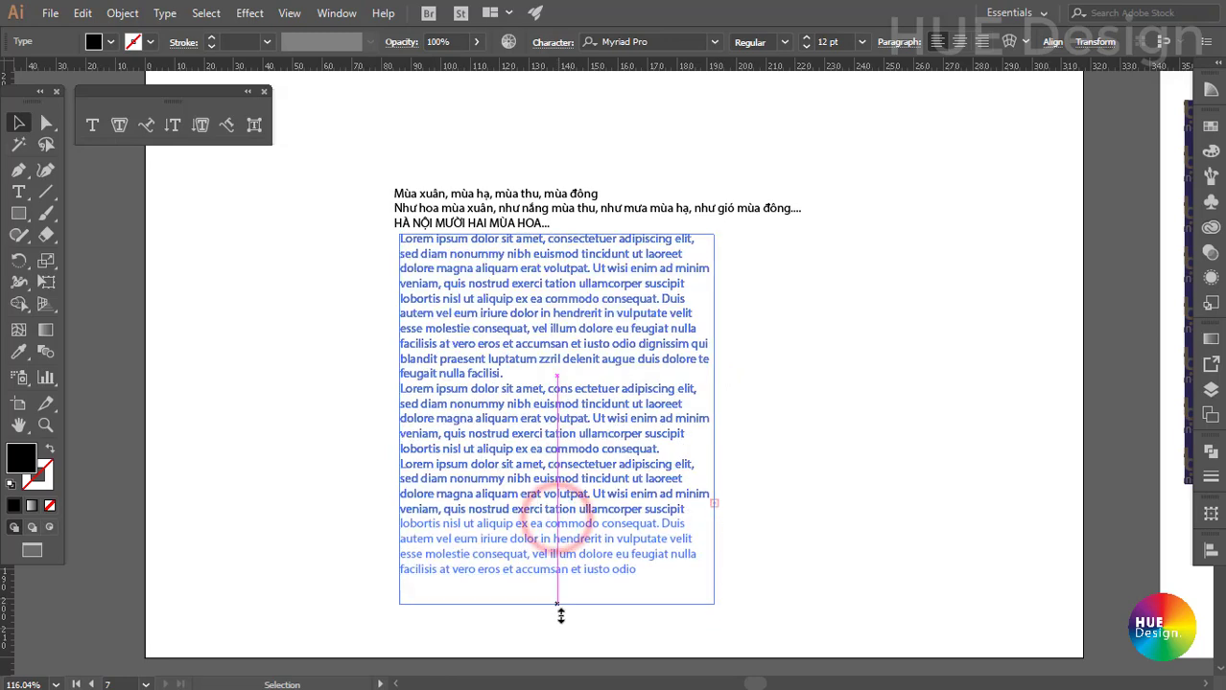
{"action": "left_click_drag", "start_coordinate": [715, 426], "coordinate": [767, 439]}
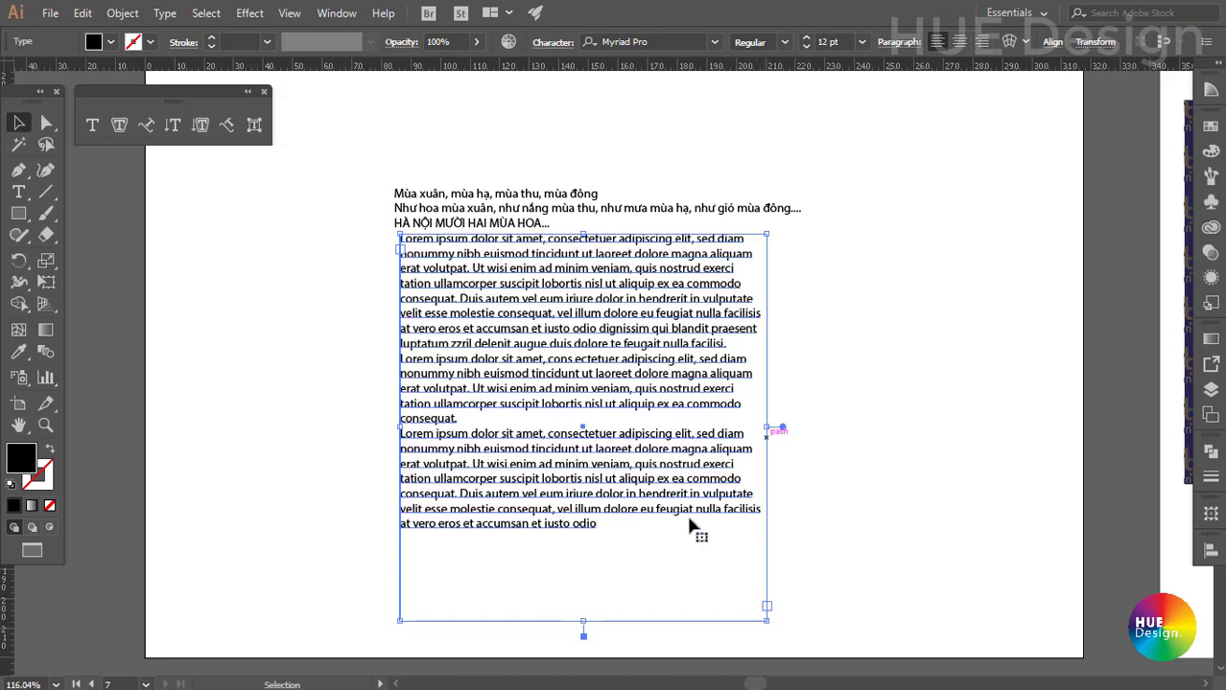
{"action": "double_click", "coordinate": [583, 623]}
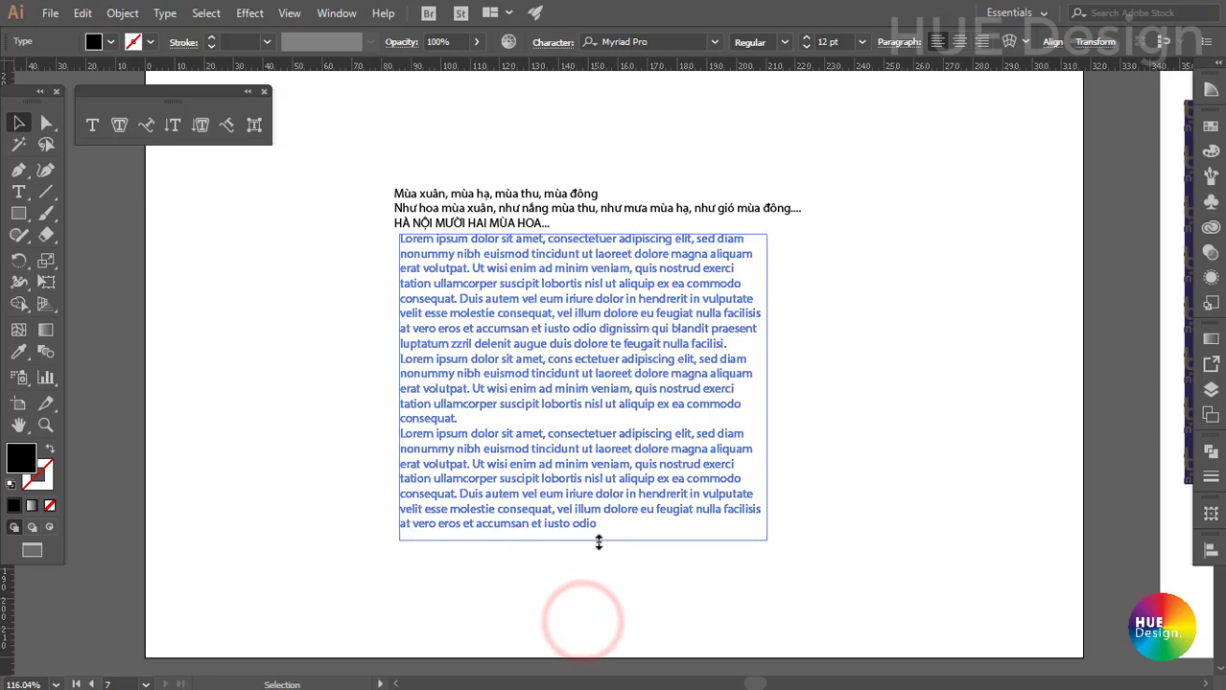
{"action": "double_click", "coordinate": [401, 238]}
{"action": "left_click_drag", "start_coordinate": [401, 239], "coordinate": [682, 535]}
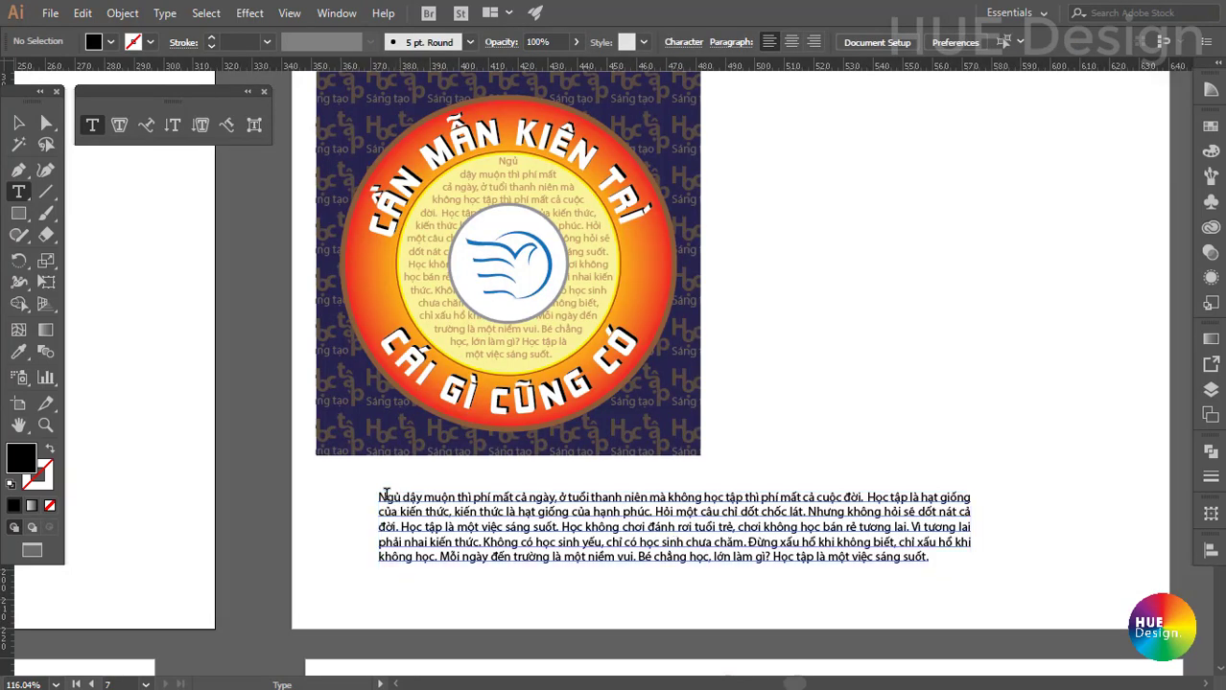
Replace the Lorem ipsum text with the Vietnamese study paragraph from the other artboard
{"action": "left_click_drag", "start_coordinate": [377, 496], "coordinate": [978, 590]}
{"action": "key", "text": "ctrl+c"}
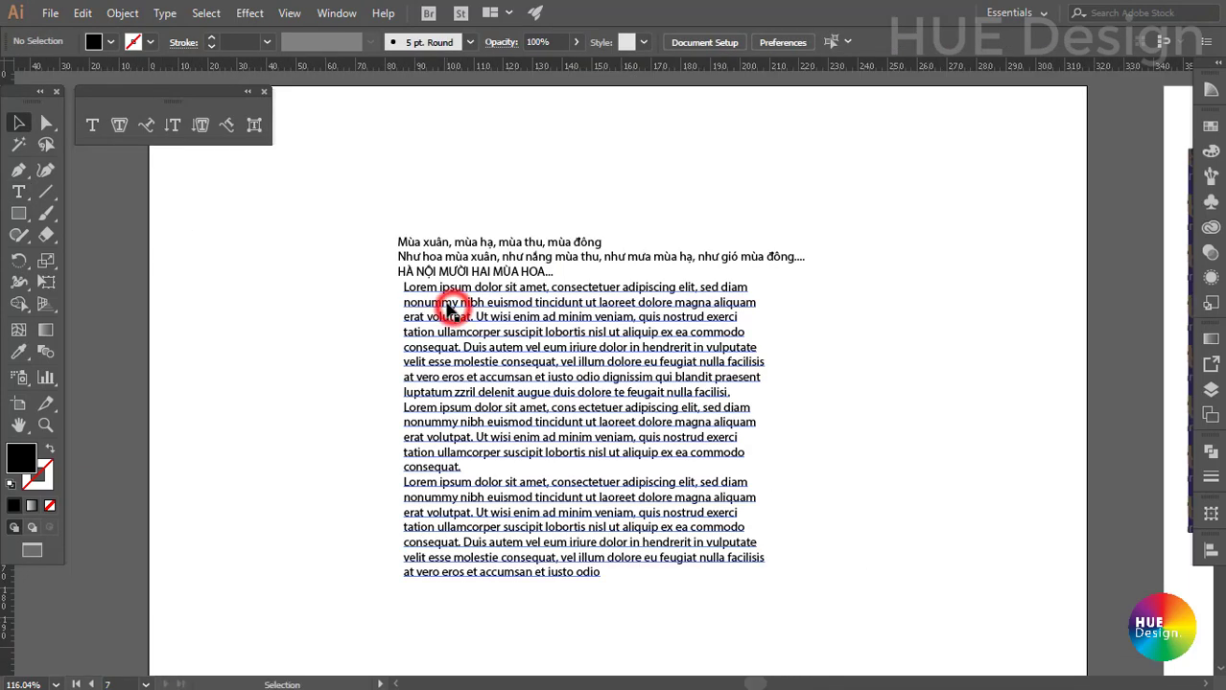
{"action": "double_click", "coordinate": [449, 309]}
{"action": "left_click_drag", "start_coordinate": [402, 287], "coordinate": [719, 573]}
{"action": "key", "text": "ctrl+v"}
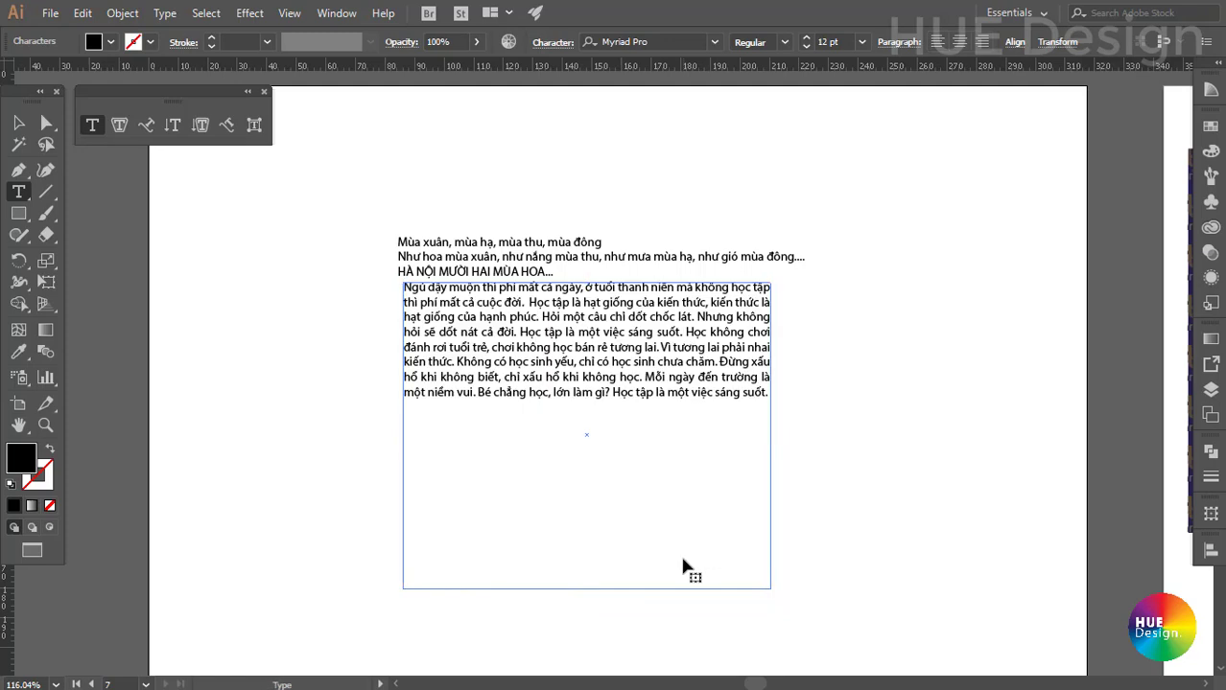
Pull the frame's bottom edge up to fit the new paragraph and deselect it
{"action": "left_click", "coordinate": [16, 121]}
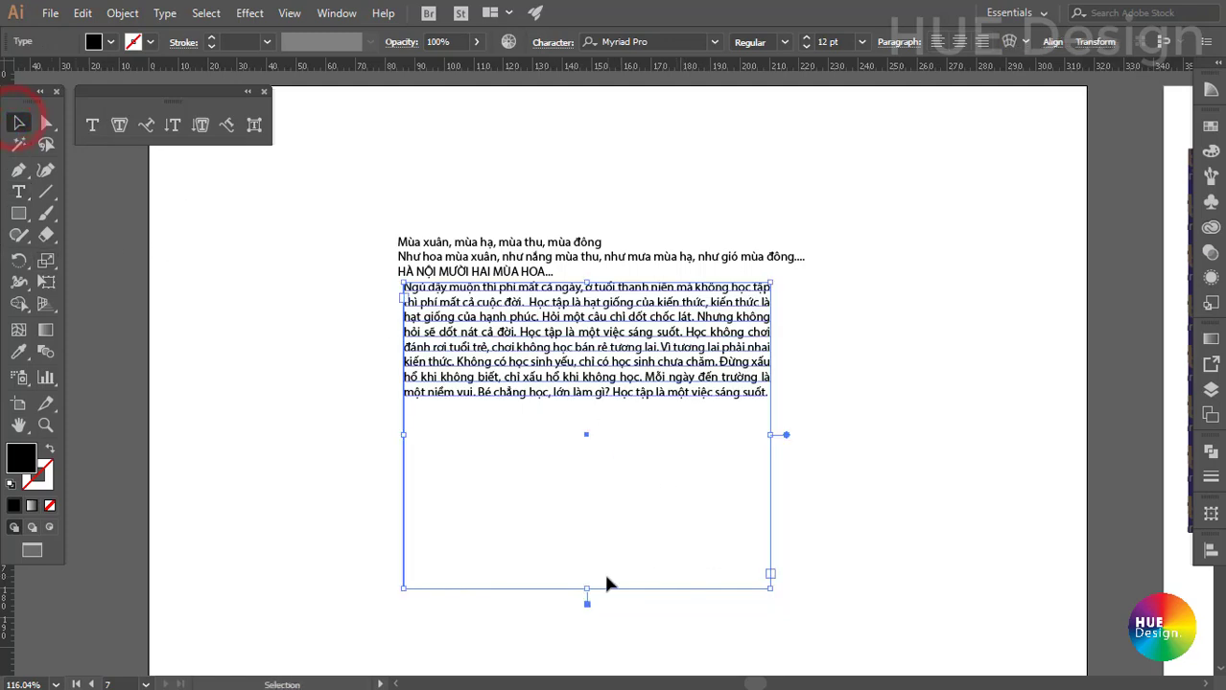
{"action": "left_click_drag", "start_coordinate": [587, 591], "coordinate": [604, 429]}
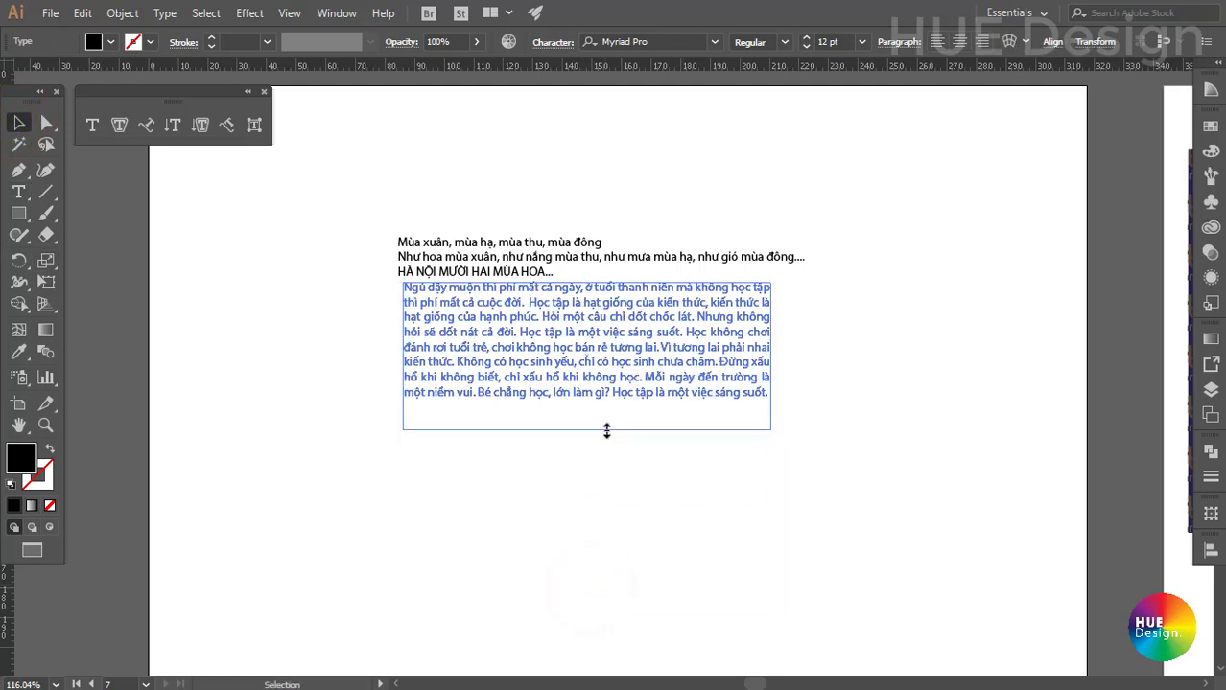
{"action": "left_click", "coordinate": [867, 459]}
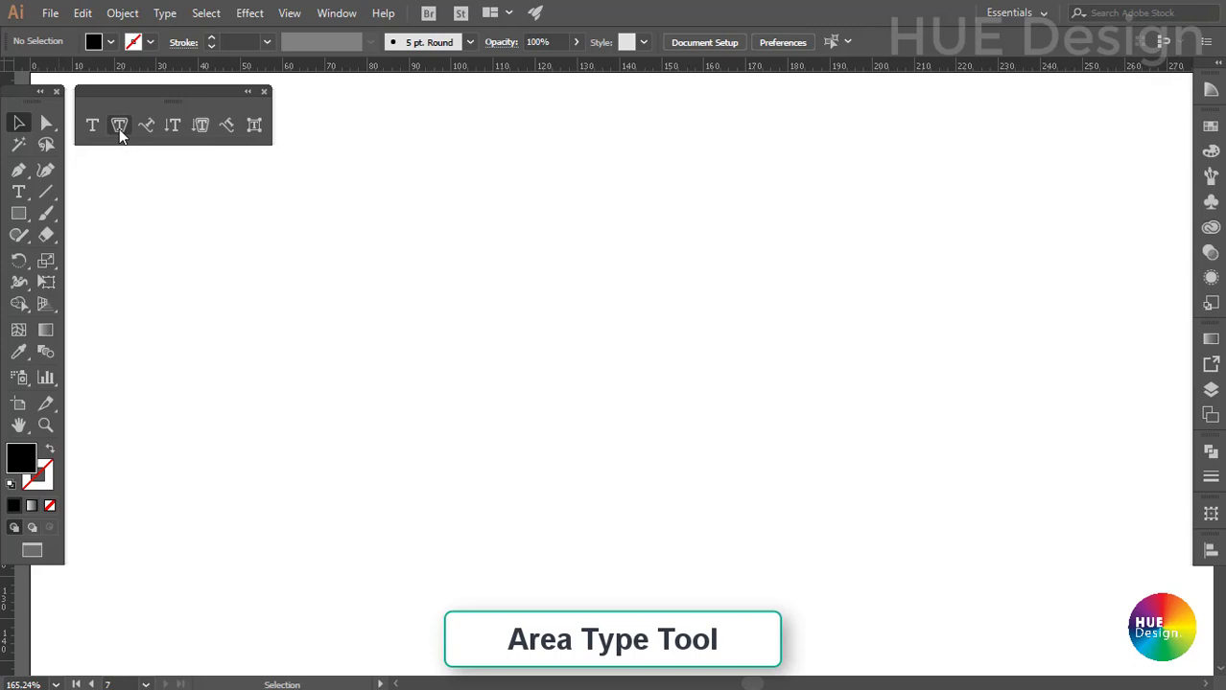
Draw a circle on the blank artboard with the Ellipse Tool
{"action": "left_click", "coordinate": [18, 212]}
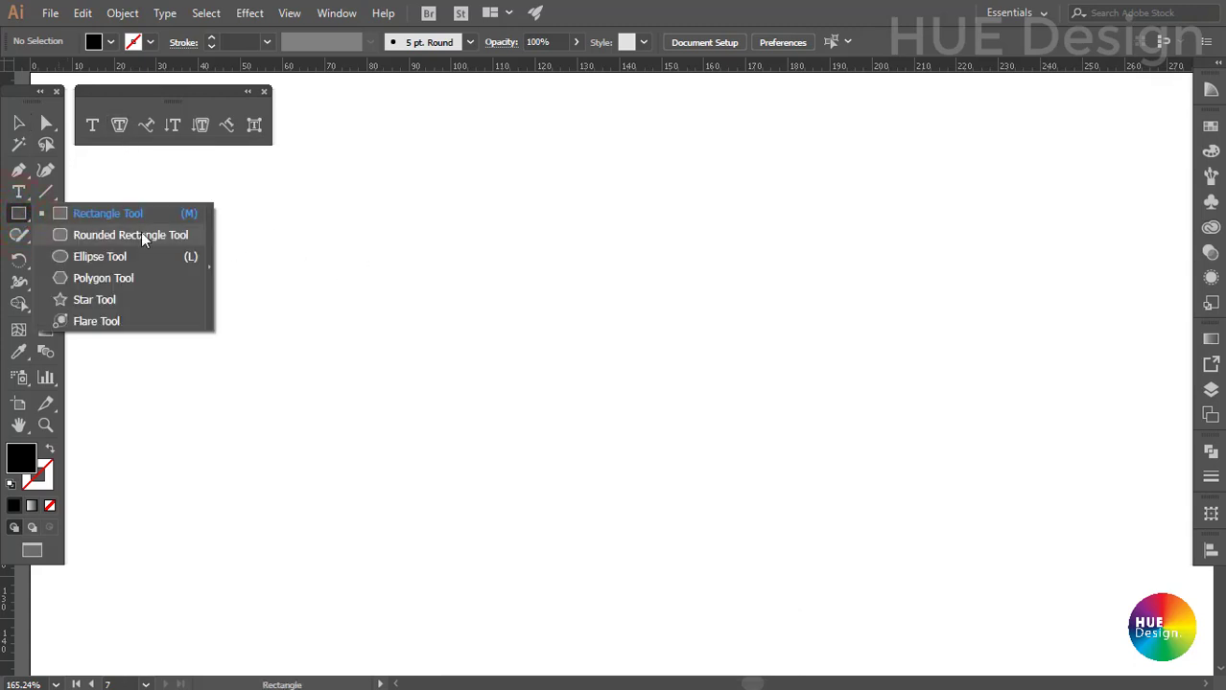
{"action": "left_click", "coordinate": [99, 257]}
{"action": "mouse_move", "coordinate": [248, 206]}
{"action": "left_mouse_down"}
{"action": "mouse_move", "coordinate": [602, 515]}
{"action": "mouse_move", "coordinate": [606, 549]}
{"action": "left_mouse_up"}
{"action": "key", "text": "v"}
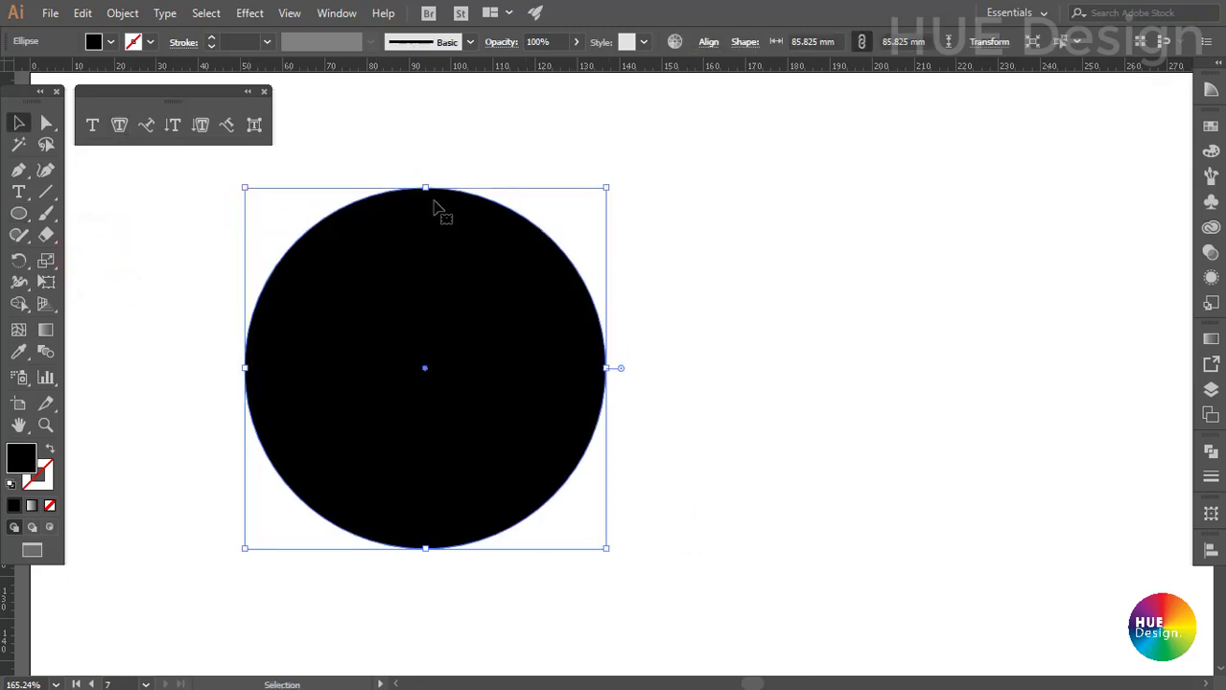
Fill the circle with Lorem ipsum area text and select the text
{"action": "left_click", "coordinate": [119, 126]}
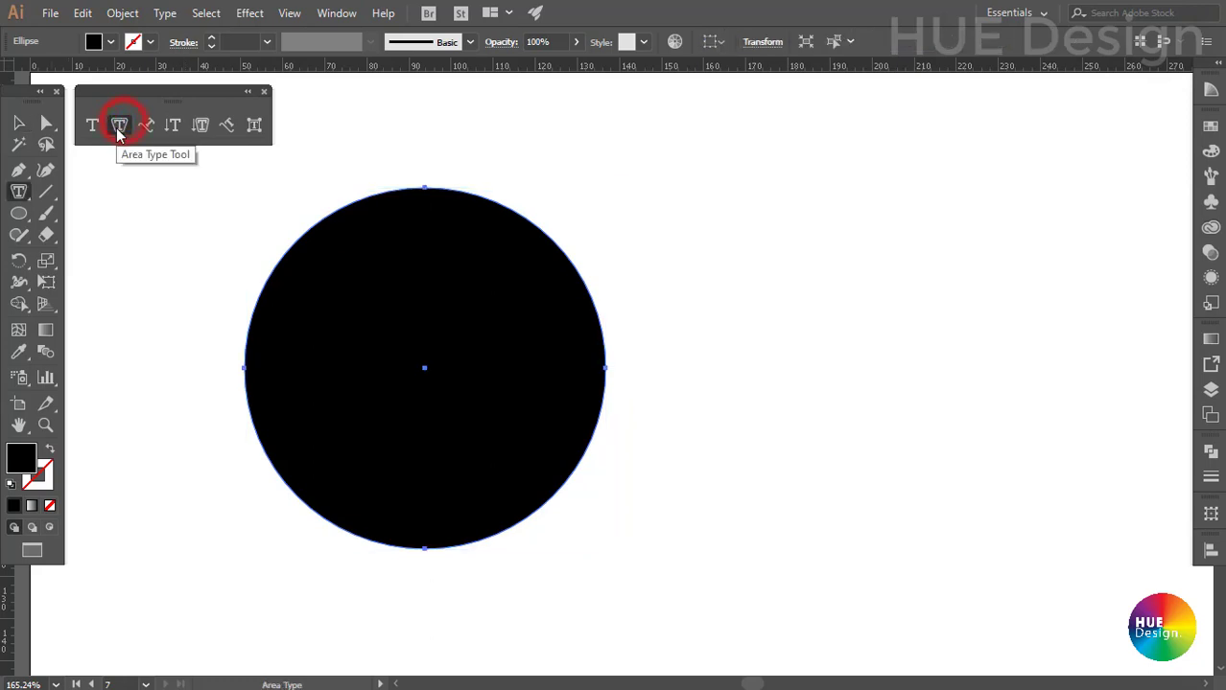
{"action": "left_click", "coordinate": [321, 237]}
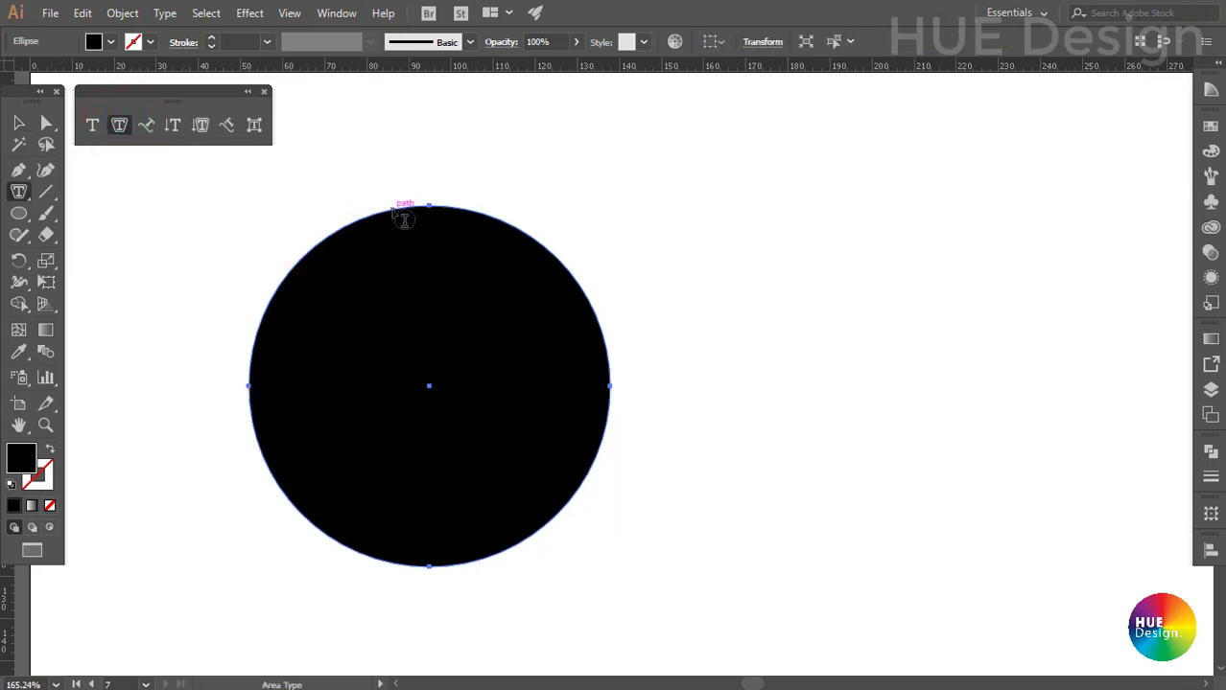
{"action": "left_click", "coordinate": [402, 215]}
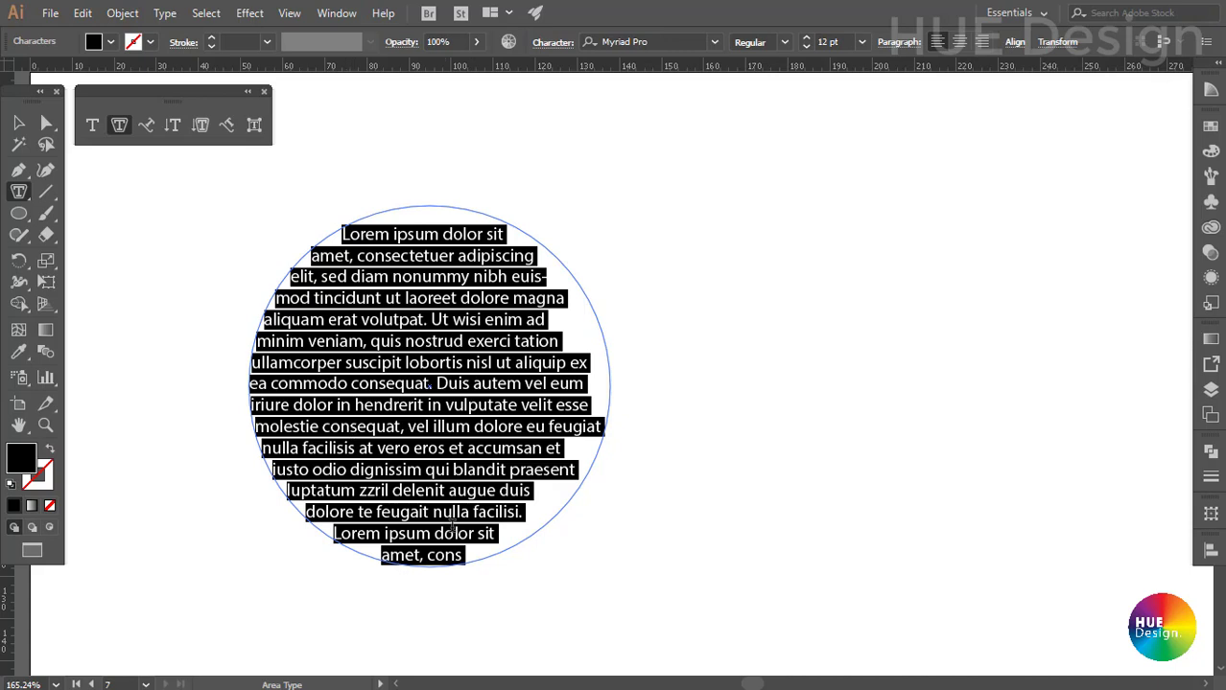
{"action": "left_click", "coordinate": [463, 559]}
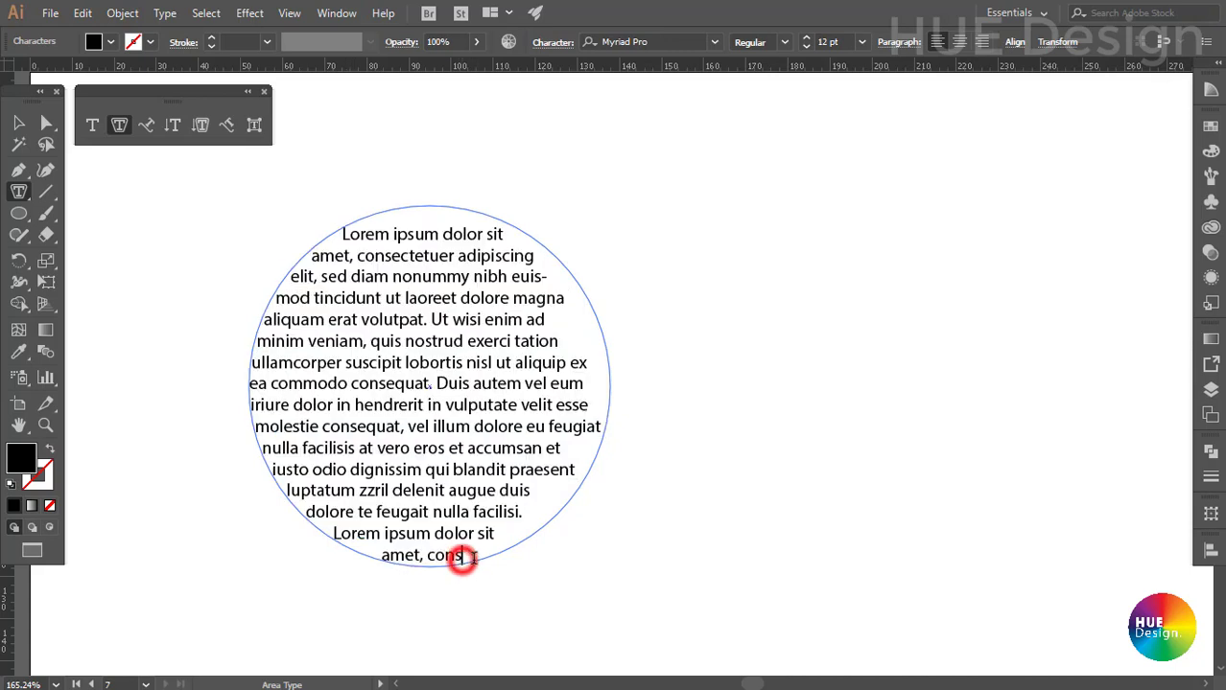
{"action": "mouse_move", "coordinate": [479, 558]}
{"action": "left_mouse_down"}
{"action": "mouse_move", "coordinate": [231, 368]}
{"action": "mouse_move", "coordinate": [182, 232]}
{"action": "left_mouse_up"}
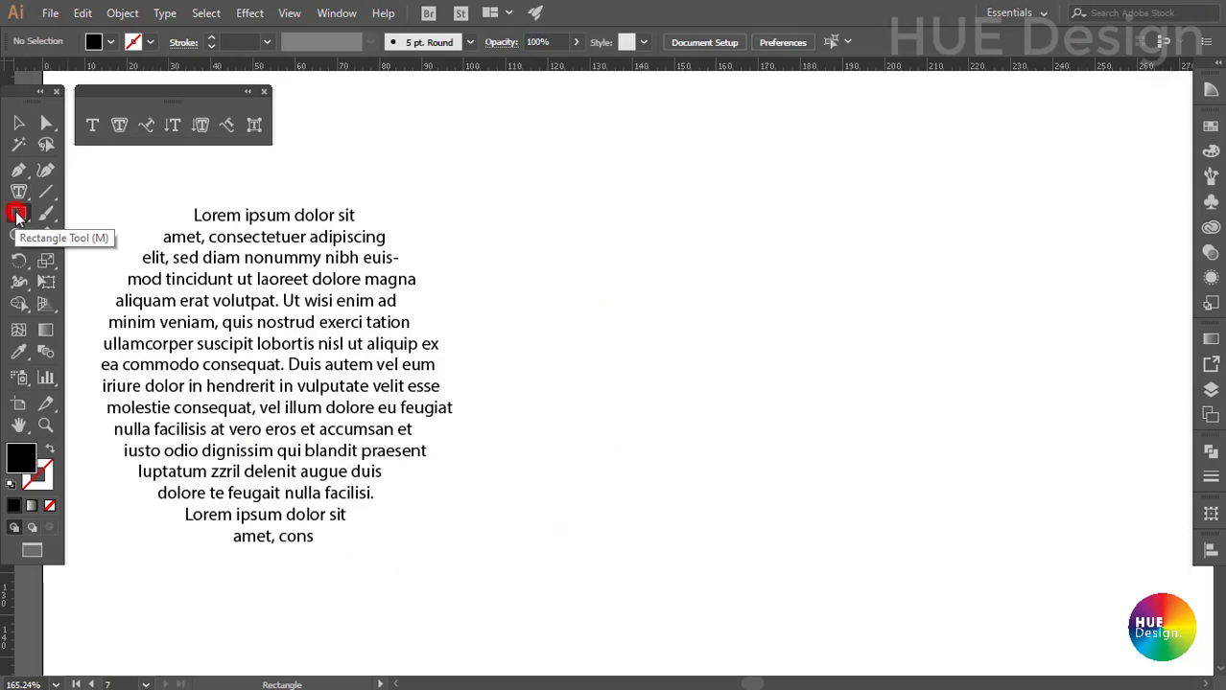
Draw a black square right of the circle, enlarge it, and rotate it 45° into a diamond
{"action": "left_click", "coordinate": [18, 212]}
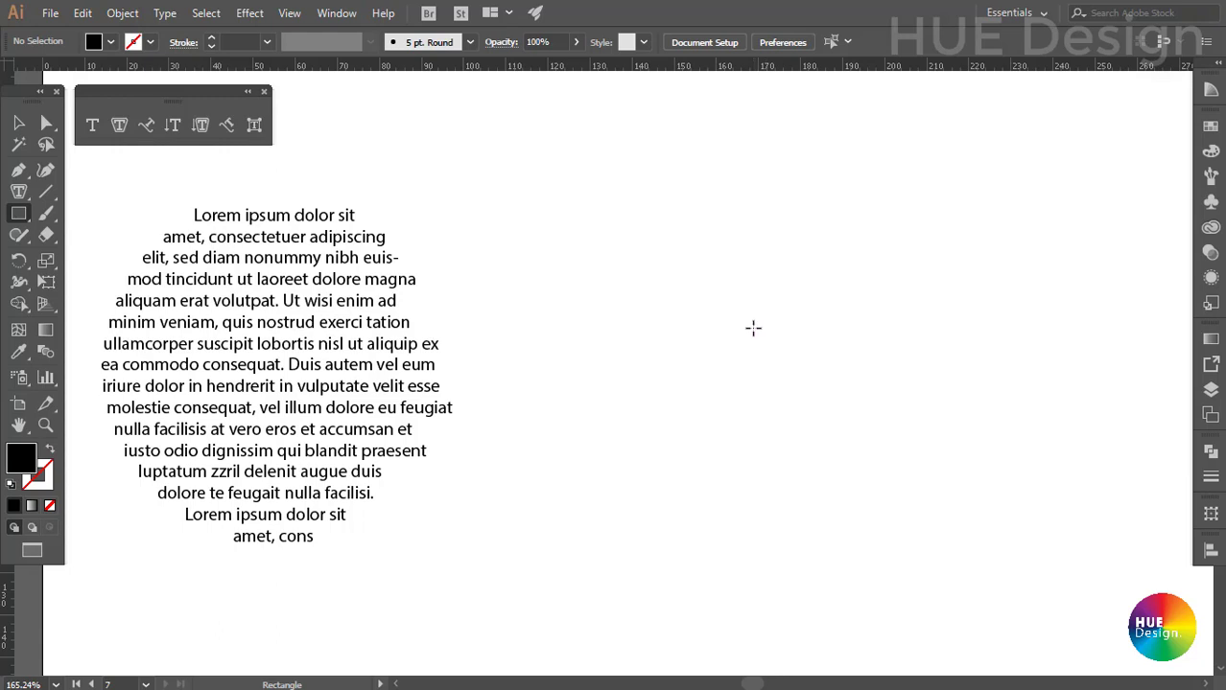
{"action": "left_click_drag", "start_coordinate": [767, 368], "coordinate": [960, 216]}
{"action": "key", "text": "v"}
{"action": "left_click_drag", "start_coordinate": [864, 263], "coordinate": [781, 359]}
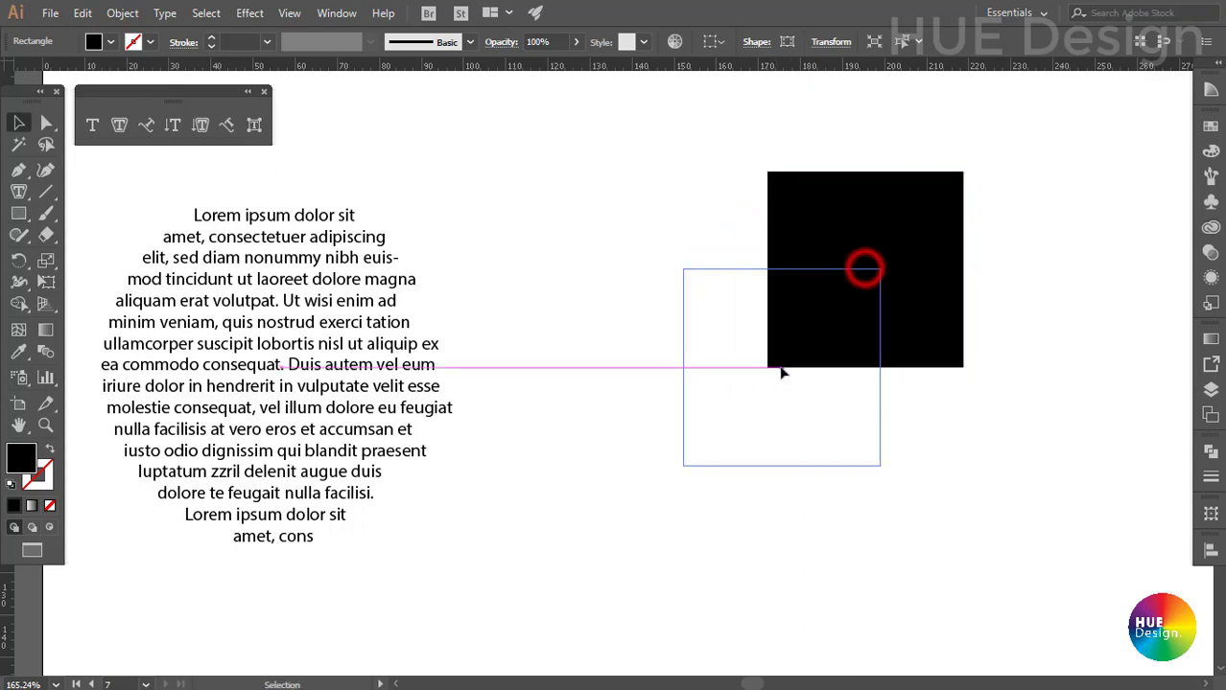
{"action": "left_click_drag", "start_coordinate": [881, 270], "coordinate": [957, 196]}
{"action": "left_click_drag", "start_coordinate": [962, 470], "coordinate": [1031, 302]}
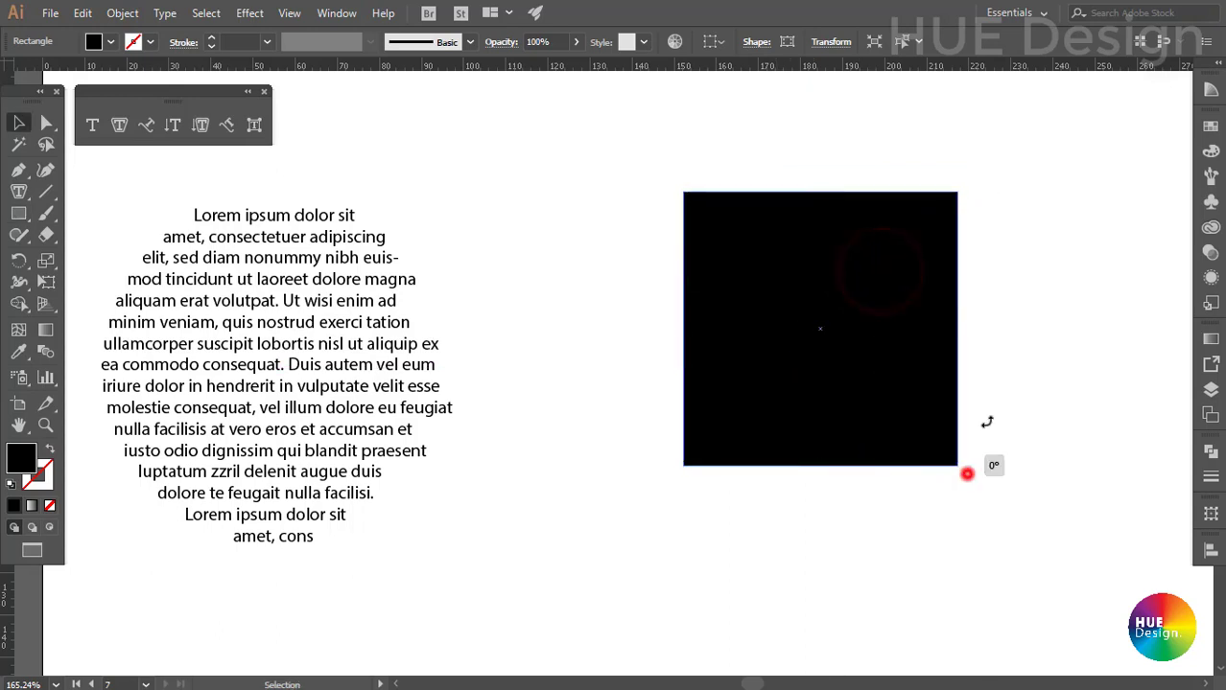
{"action": "left_click_drag", "start_coordinate": [827, 248], "coordinate": [800, 303]}
Bend the diamond's two upper edges into curves to form a heart
{"action": "key", "text": "shift+c"}
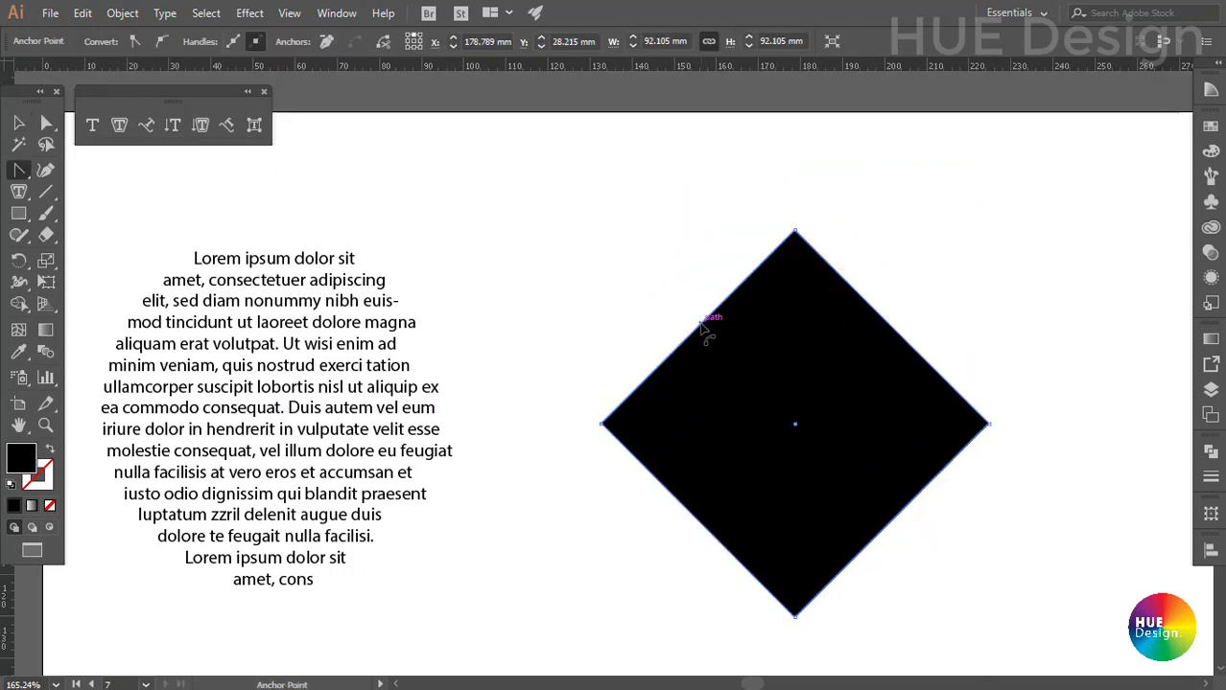
{"action": "left_click_drag", "start_coordinate": [703, 324], "coordinate": [588, 232]}
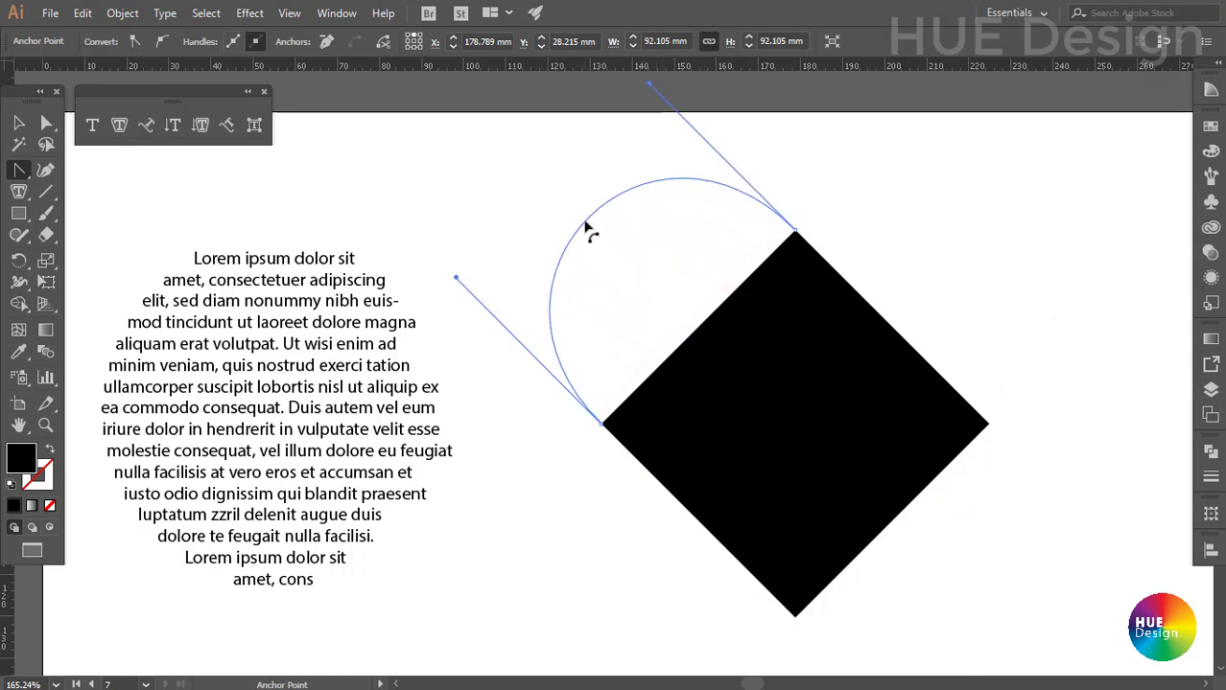
{"action": "left_click_drag", "start_coordinate": [899, 336], "coordinate": [1000, 235]}
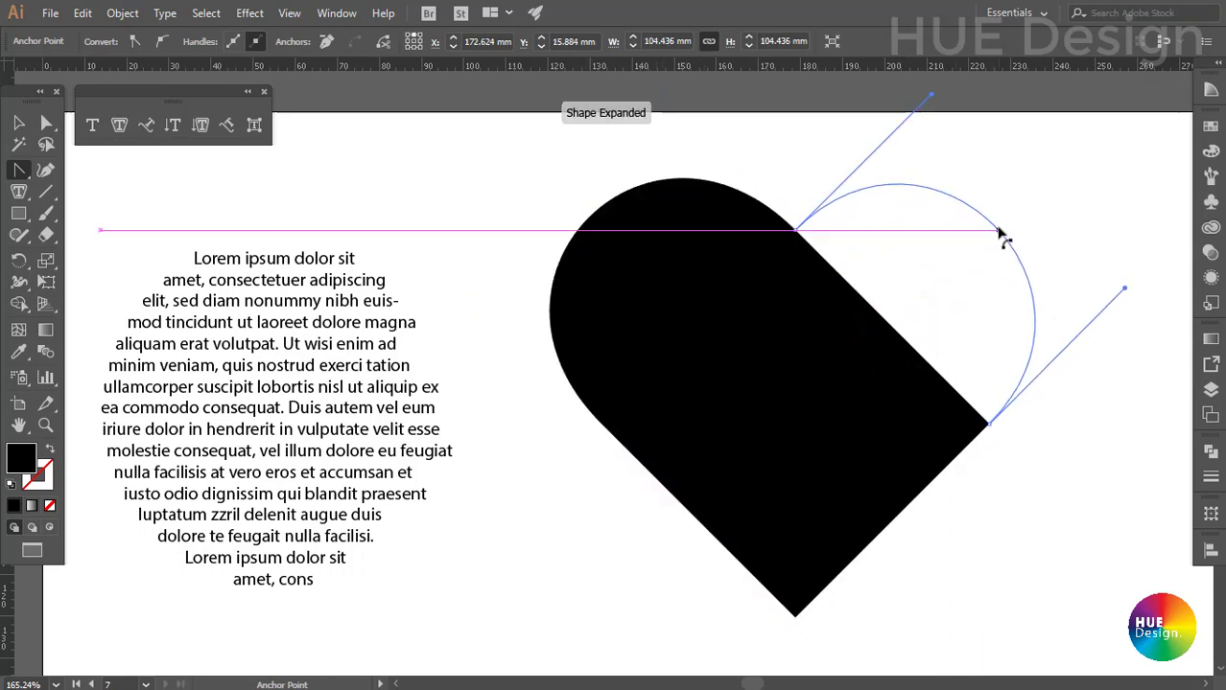
{"action": "key", "text": "v"}
{"action": "left_click", "coordinate": [999, 487]}
{"action": "left_click", "coordinate": [839, 423]}
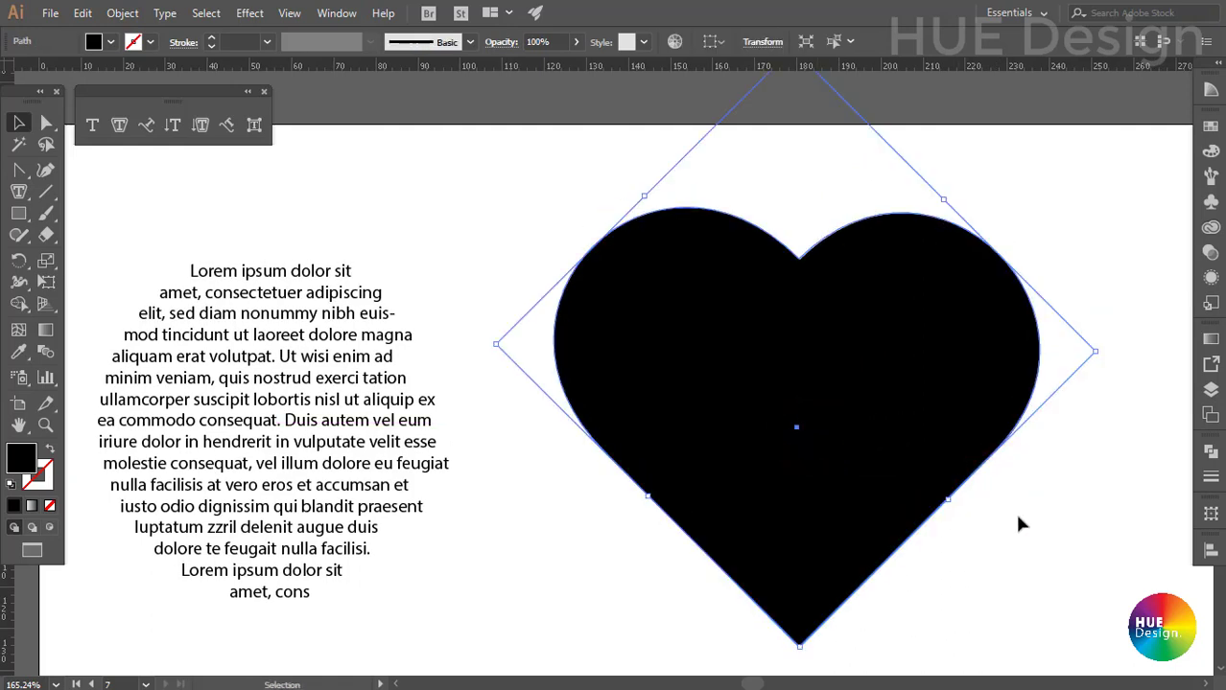
Turn the heart into an area-type frame and clear its placeholder text
{"action": "left_click", "coordinate": [118, 128]}
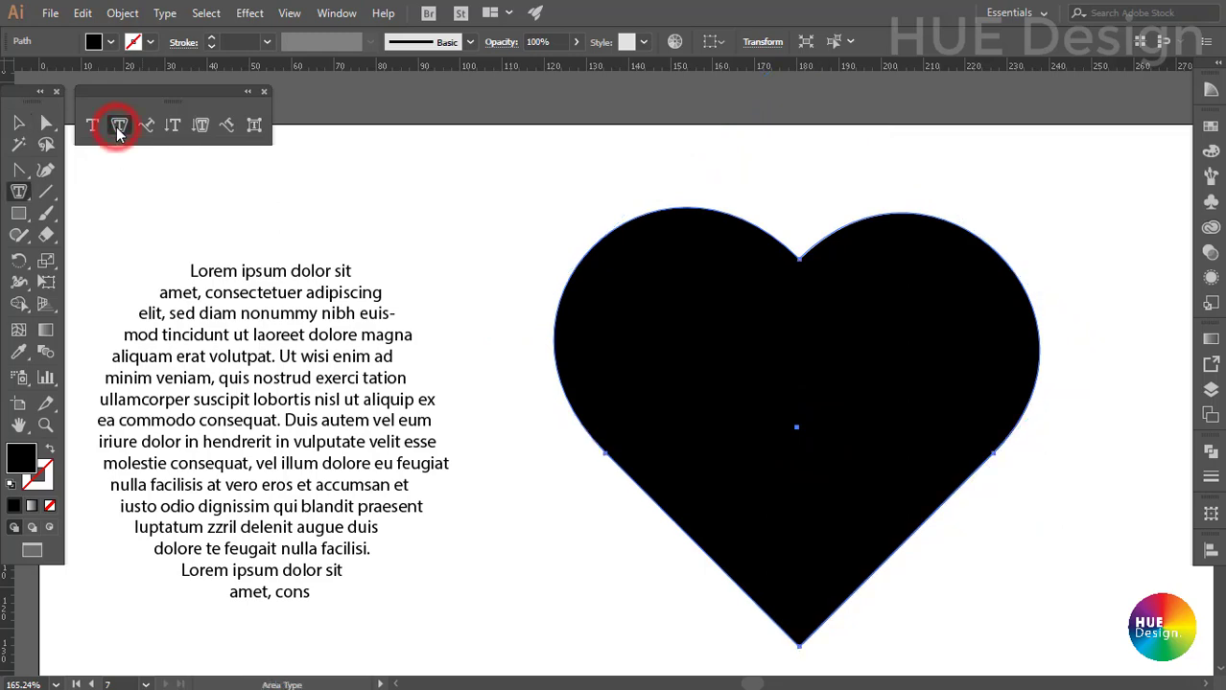
{"action": "left_click", "coordinate": [732, 221]}
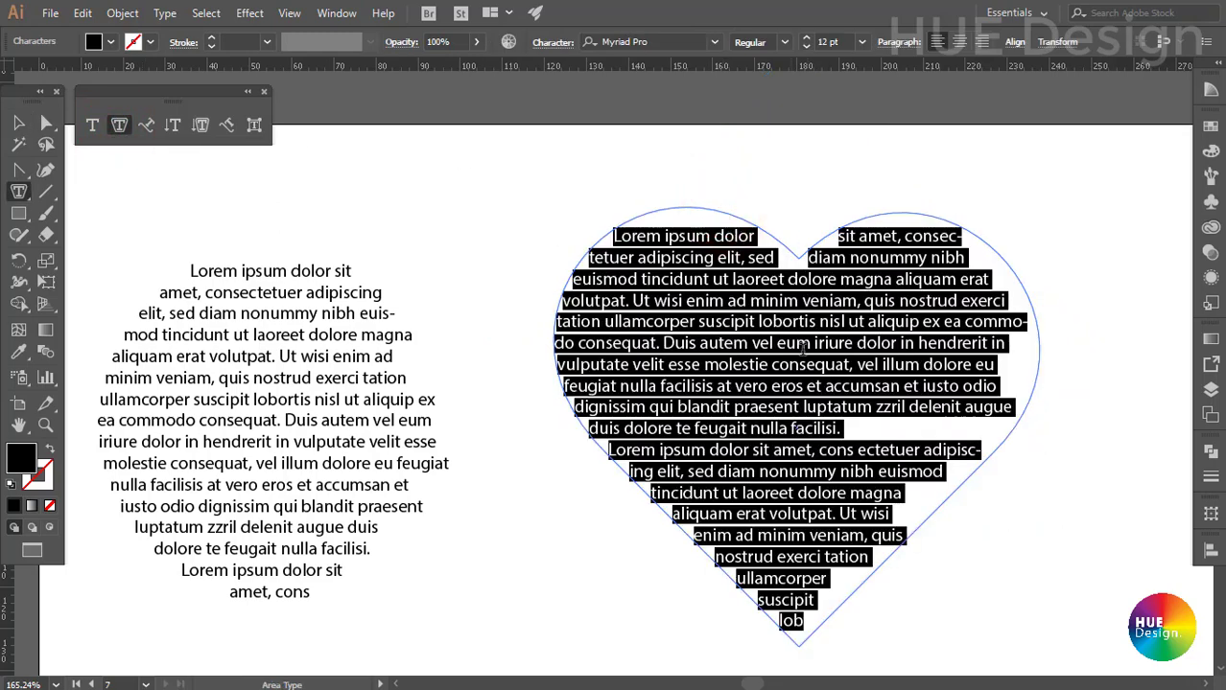
{"action": "left_click", "coordinate": [802, 611]}
{"action": "key", "text": "ctrl+a"}
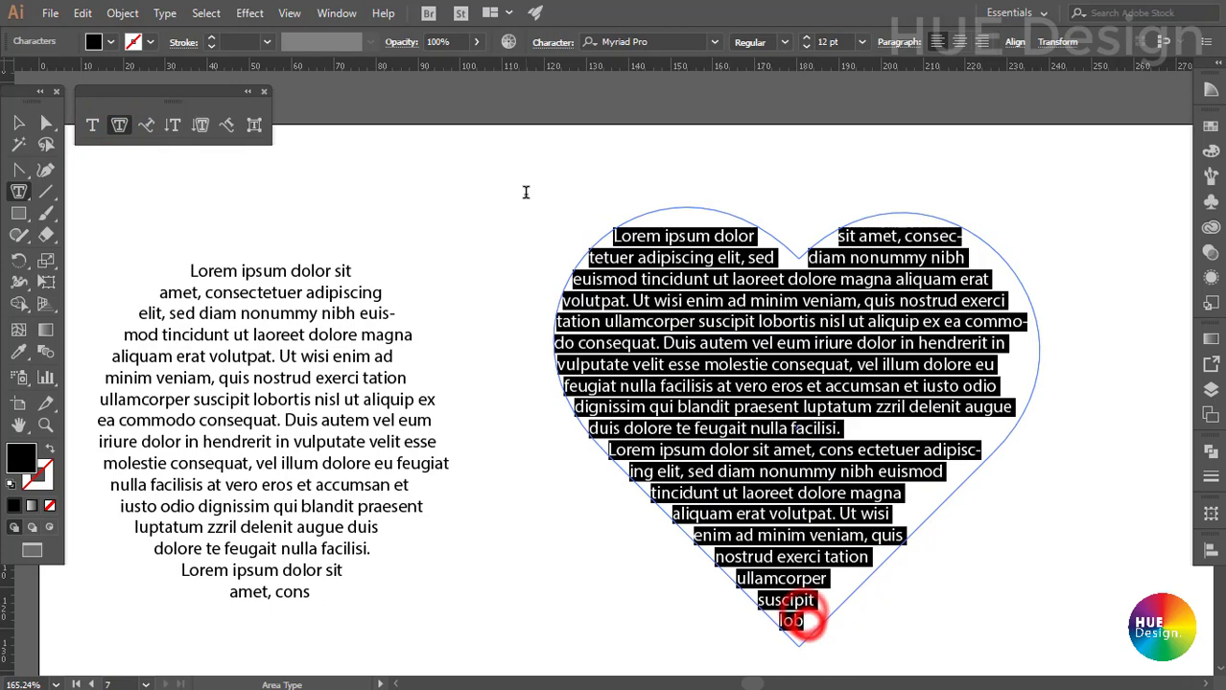
{"action": "key", "text": "Delete"}
{"action": "type", "text": "I lov"}
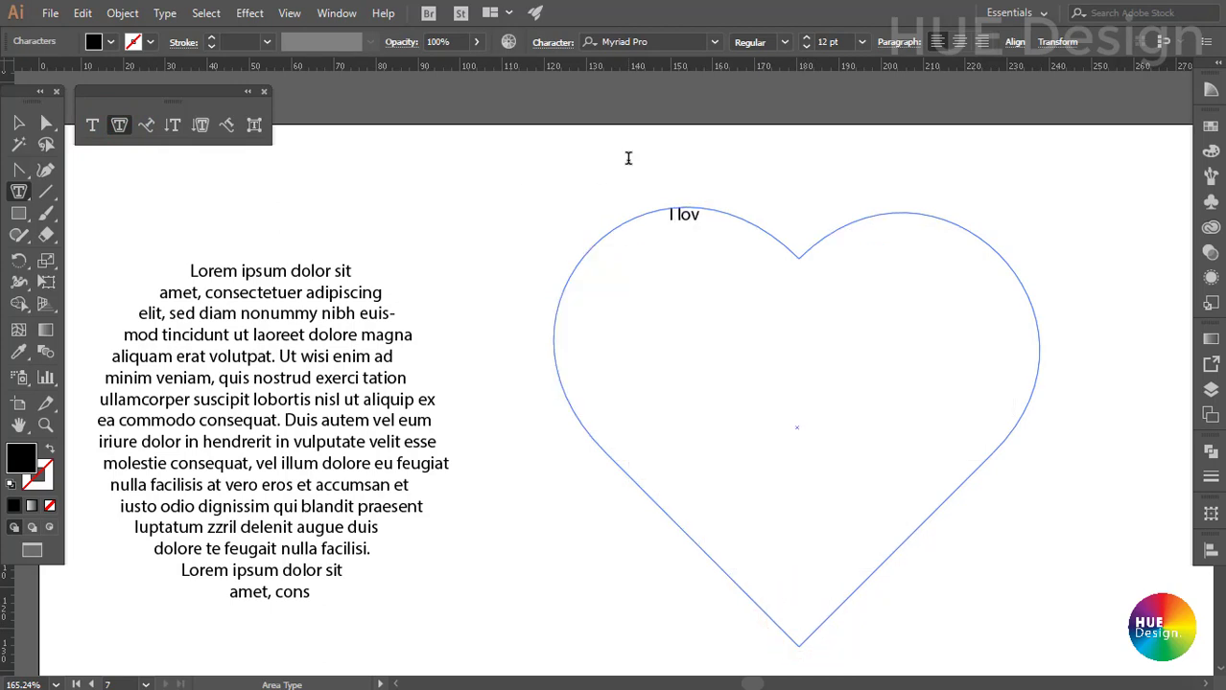
{"action": "type", "text": "e you so much"}
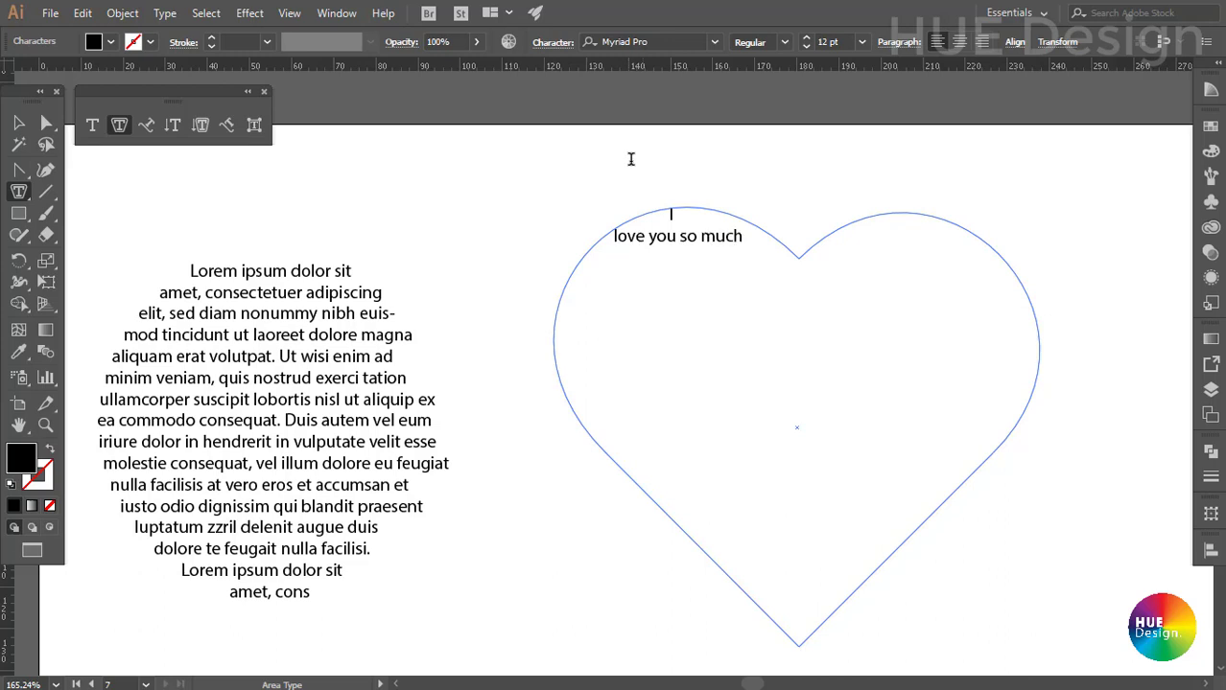
Copy the 'I love you so much' phrase and paste it repeatedly down to the heart's point
{"action": "left_click_drag", "start_coordinate": [744, 236], "coordinate": [596, 236]}
{"action": "key", "text": "ctrl+c"}
{"action": "left_click", "coordinate": [744, 236]}
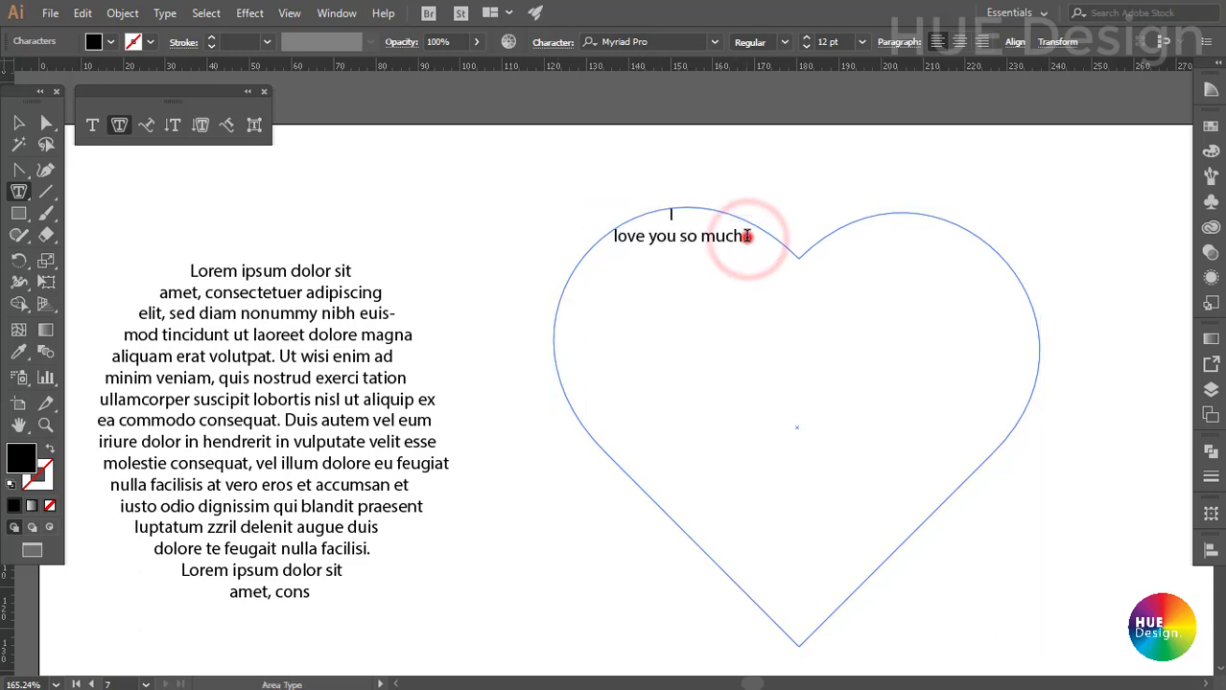
{"action": "key", "text": "ctrl+v"}
{"action": "key", "text": "ctrl+v"}
{"action": "key", "text": "ctrl+v"}
{"action": "key", "text": "ctrl+v"}
{"action": "key", "text": "ctrl+v"}
{"action": "key", "text": "ctrl+v"}
{"action": "key", "text": "ctrl+v"}
{"action": "key", "text": "ctrl+v"}
{"action": "key", "text": "ctrl+v"}
{"action": "key", "text": "ctrl+v"}
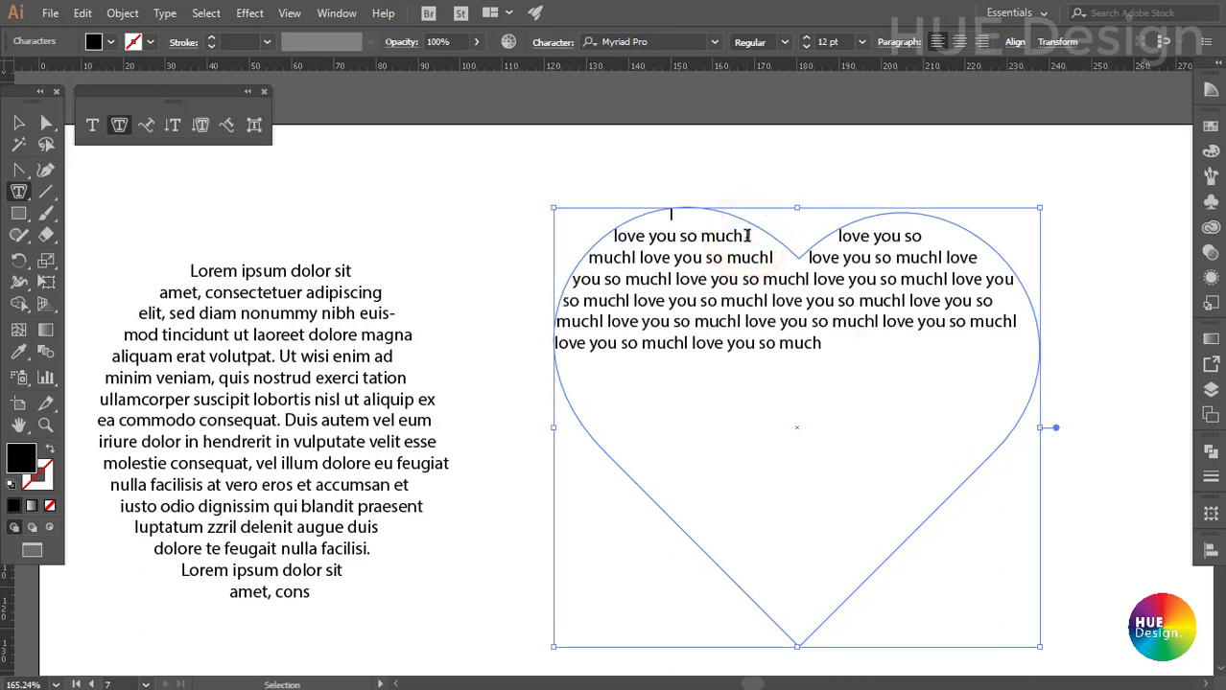
{"action": "key", "text": "ctrl+v"}
{"action": "key", "text": "ctrl+v"}
{"action": "key", "text": "ctrl+v"}
{"action": "key", "text": "ctrl+v"}
{"action": "key", "text": "ctrl+v"}
{"action": "key", "text": "ctrl+v"}
{"action": "key", "text": "ctrl+v"}
{"action": "key", "text": "ctrl+v"}
{"action": "key", "text": "ctrl+v"}
{"action": "key", "text": "ctrl+v"}
{"action": "key", "text": "ctrl+v"}
{"action": "key", "text": "ctrl+v"}
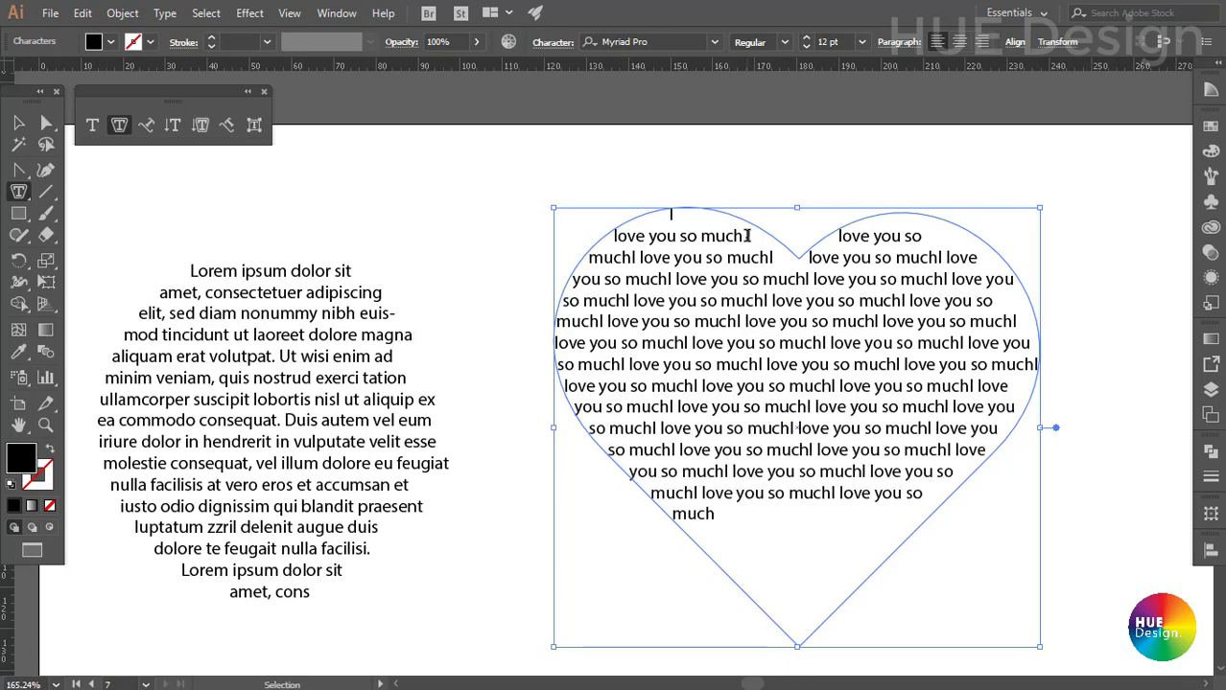
{"action": "key", "text": "ctrl+v"}
{"action": "key", "text": "ctrl+v"}
{"action": "key", "text": "ctrl+v"}
{"action": "key", "text": "ctrl+v"}
{"action": "left_click", "coordinate": [19, 123]}
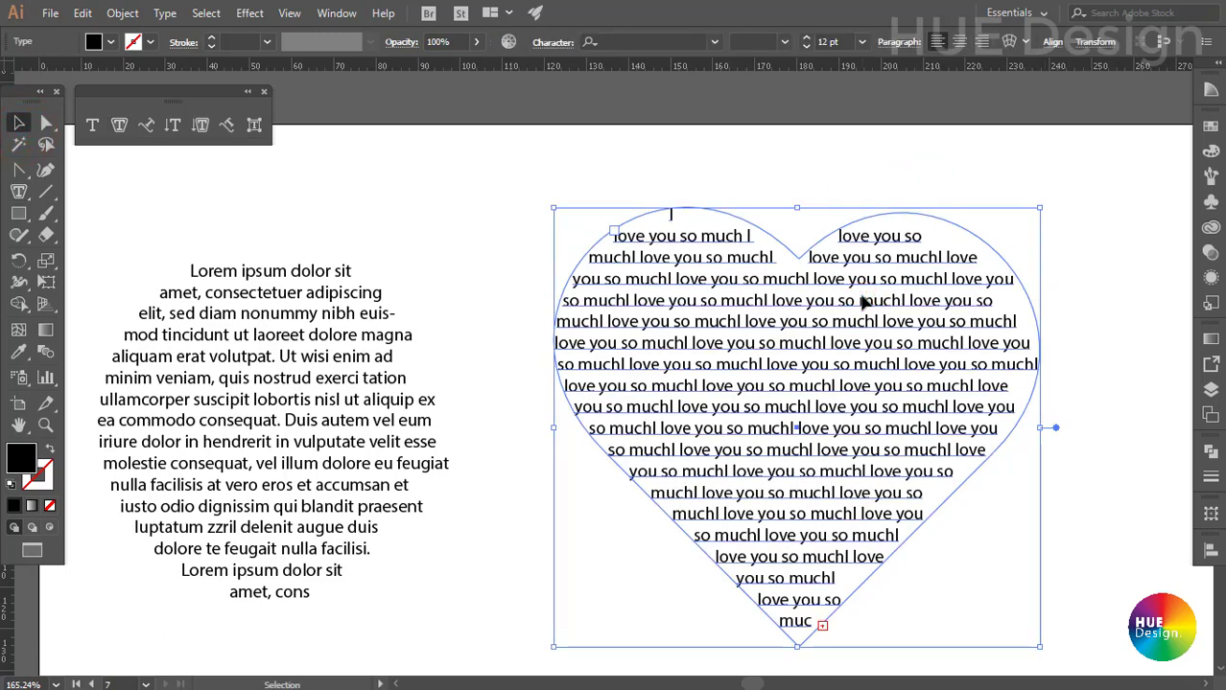
Give the heart text area a red fill
{"action": "key", "text": "ctrl+shift+a"}
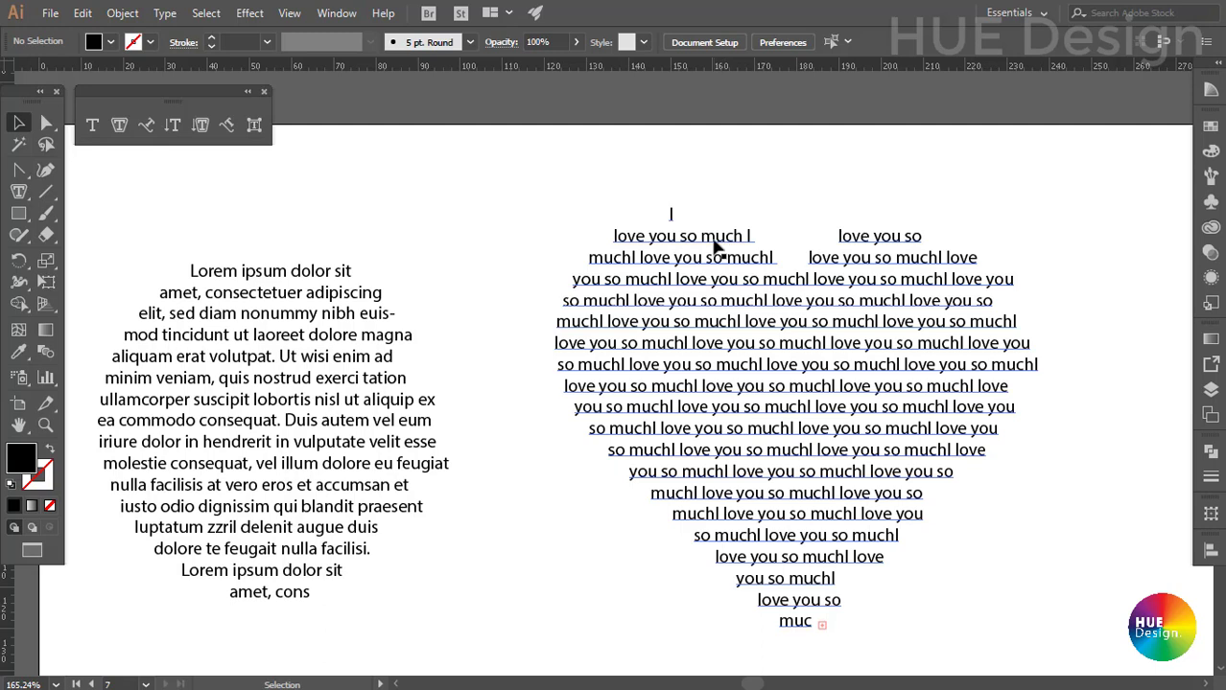
{"action": "left_click", "coordinate": [733, 266]}
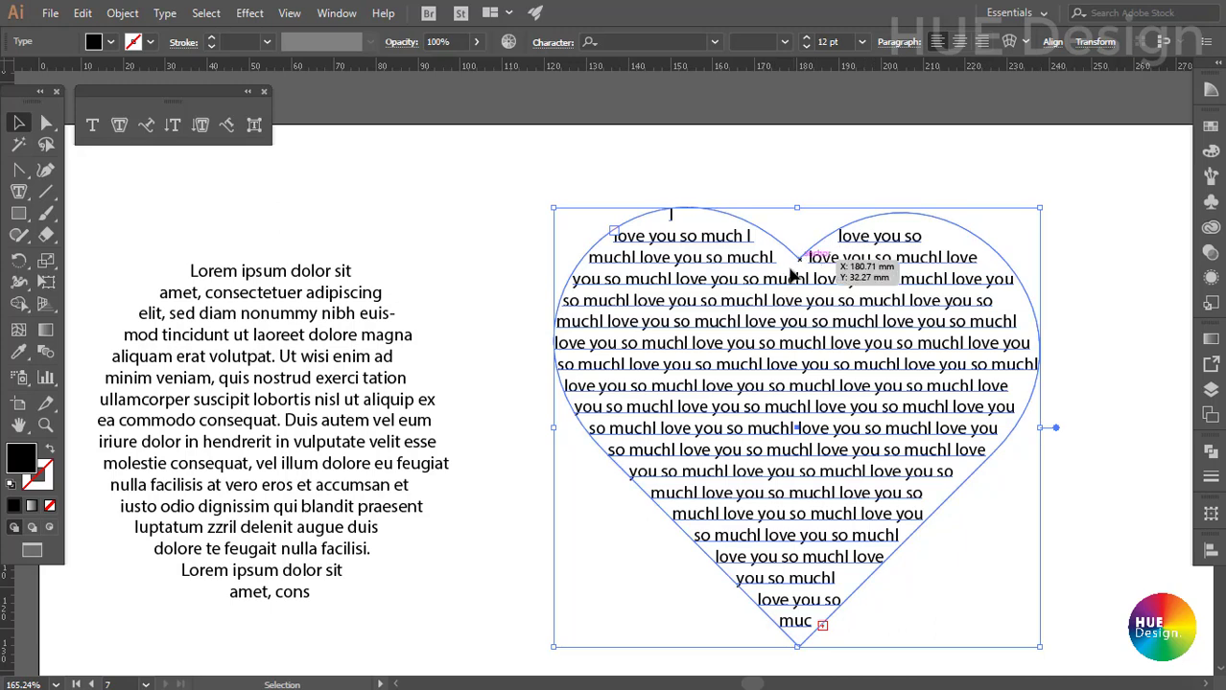
{"action": "left_click", "coordinate": [788, 204]}
{"action": "left_click", "coordinate": [775, 168]}
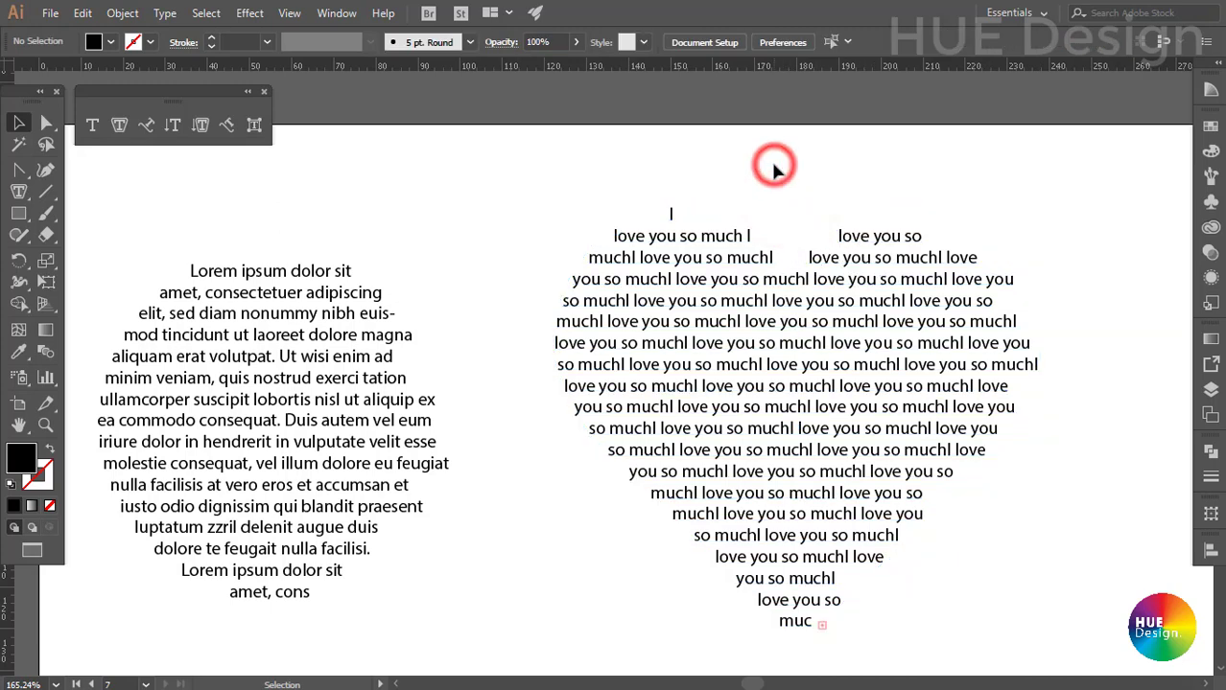
{"action": "left_click", "coordinate": [760, 342]}
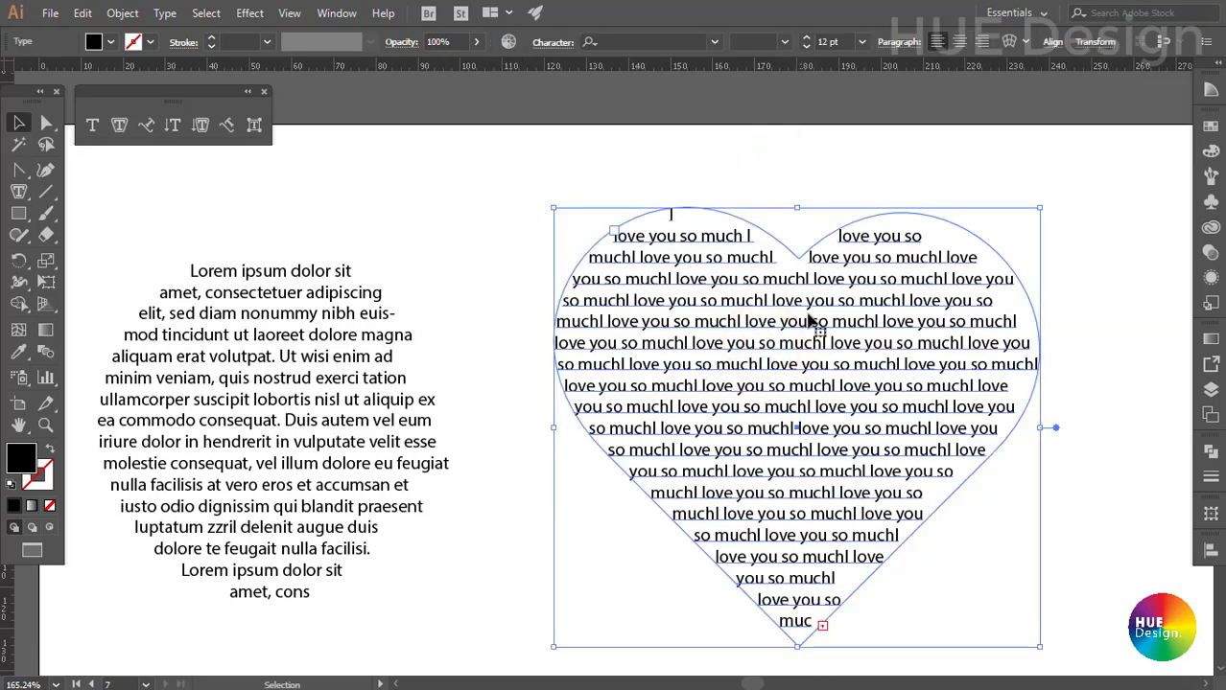
{"action": "left_click_drag", "start_coordinate": [815, 437], "coordinate": [776, 424]}
{"action": "left_click", "coordinate": [782, 168]}
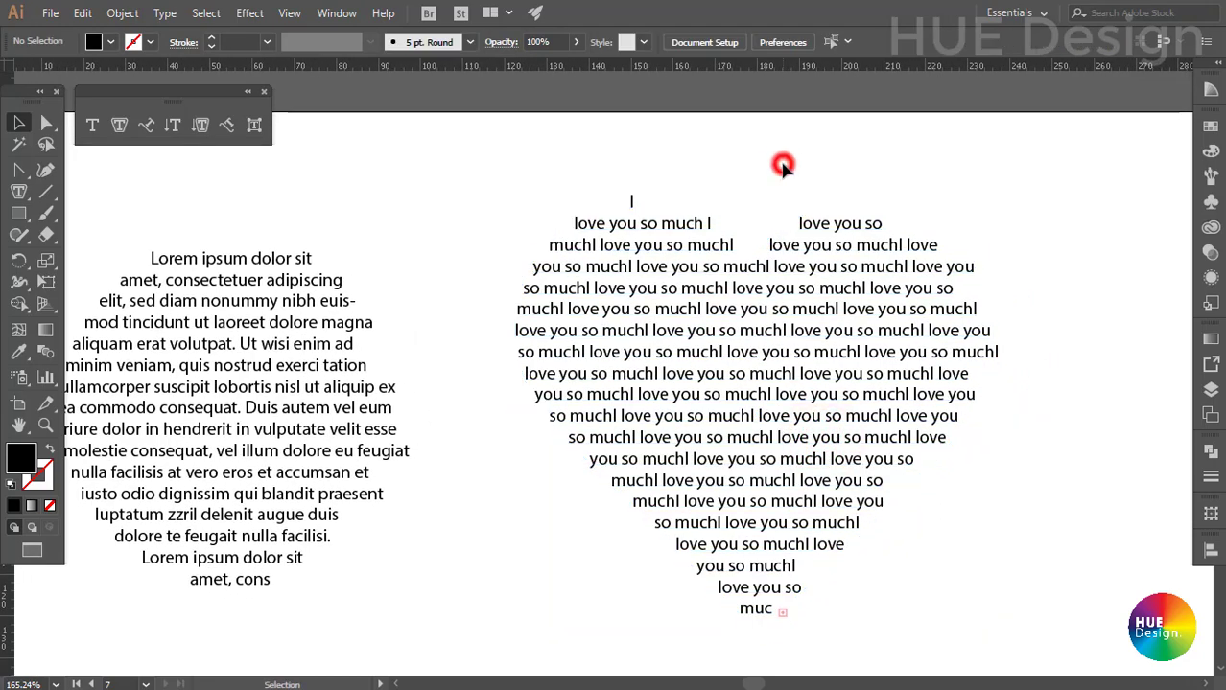
{"action": "left_click", "coordinate": [740, 193]}
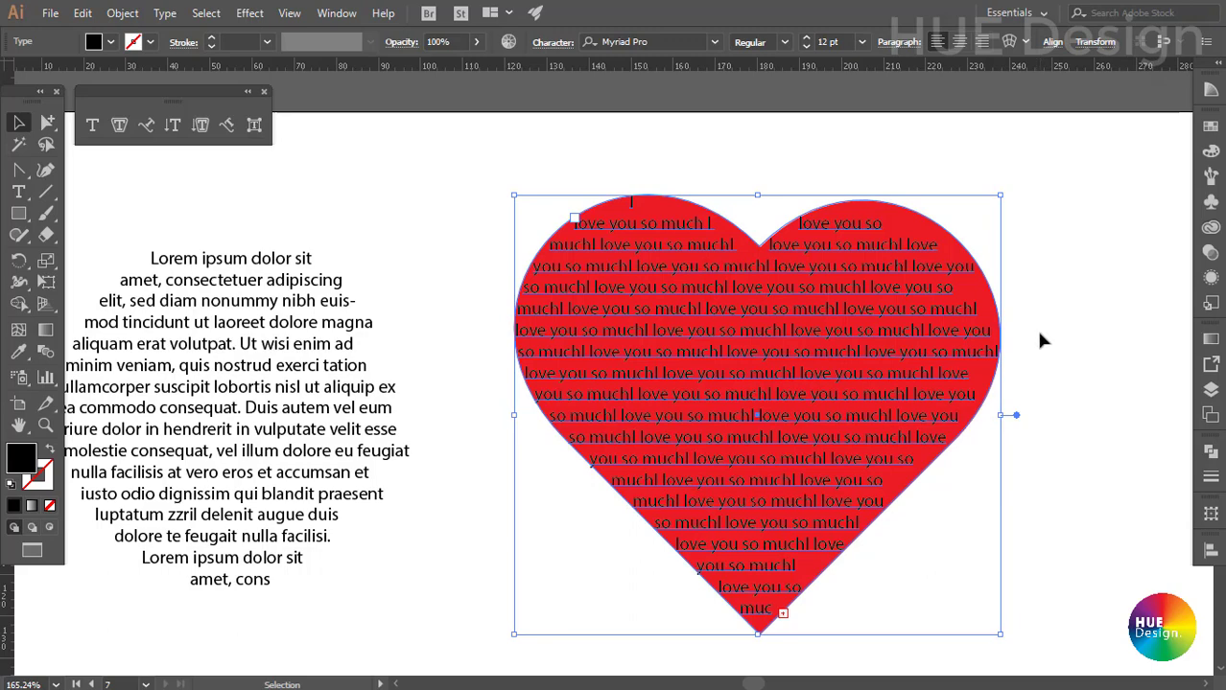
Make the heart's text white and centre-aligned, then deselect
{"action": "left_click", "coordinate": [1039, 333]}
{"action": "key", "text": "ctrl+z"}
{"action": "left_click", "coordinate": [1139, 243]}
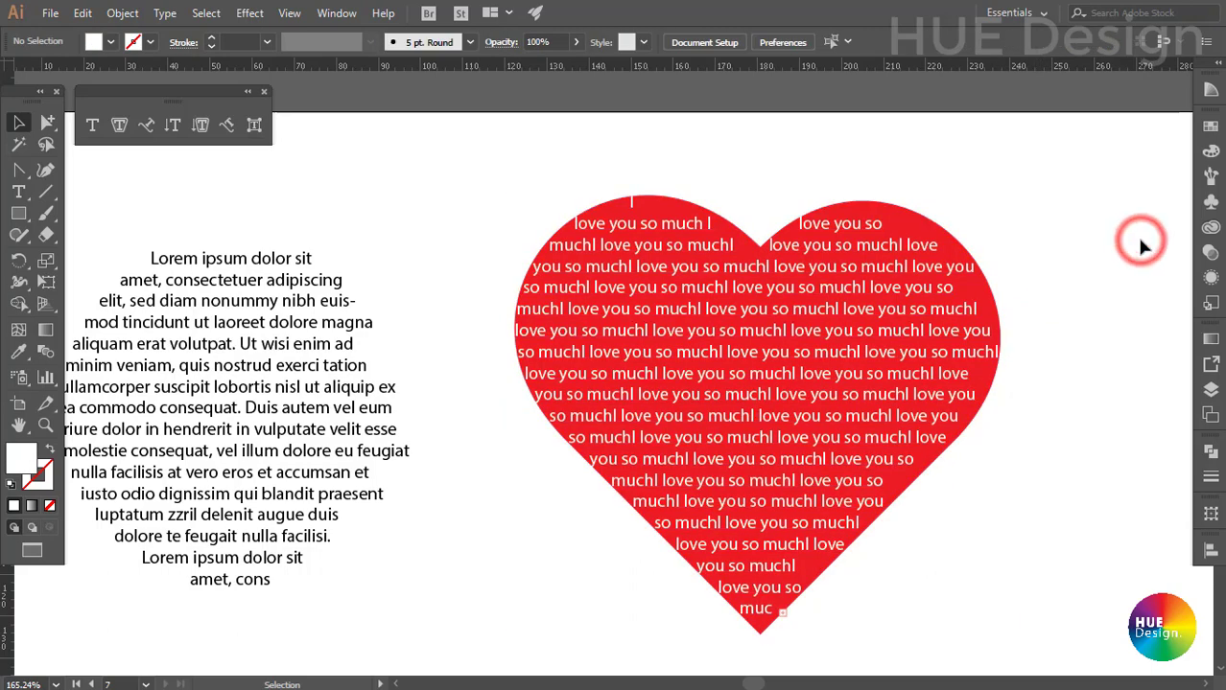
{"action": "left_click", "coordinate": [997, 273]}
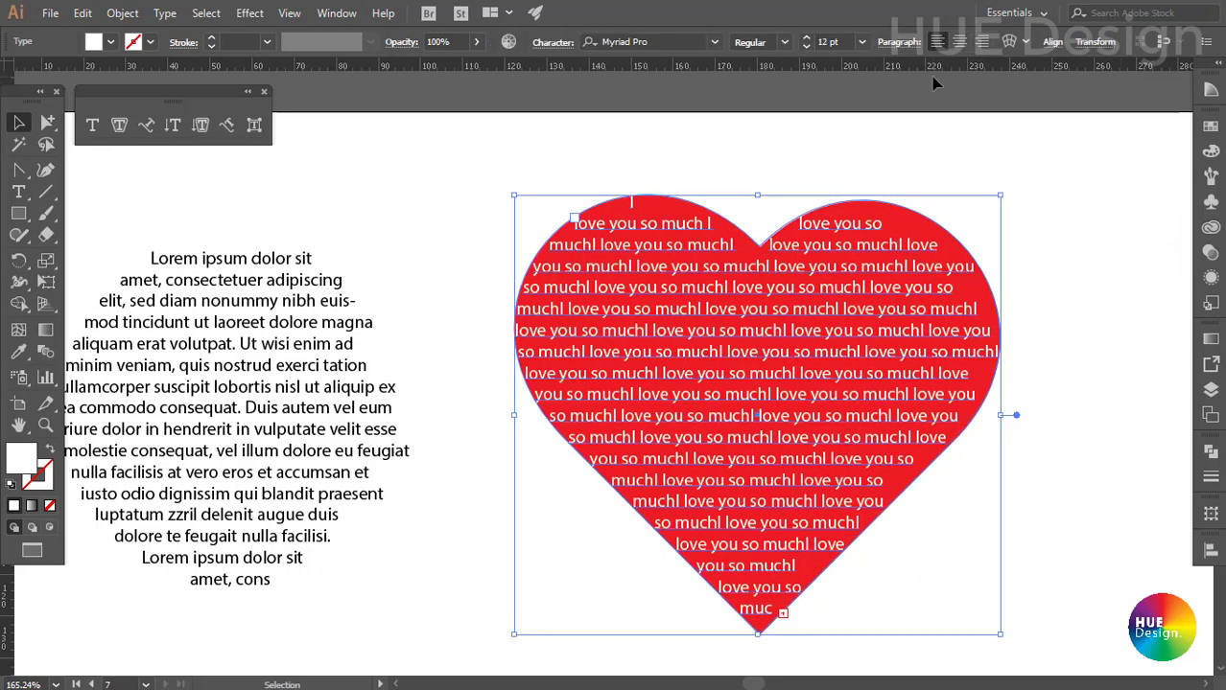
{"action": "left_click", "coordinate": [959, 42]}
{"action": "left_click", "coordinate": [1094, 213]}
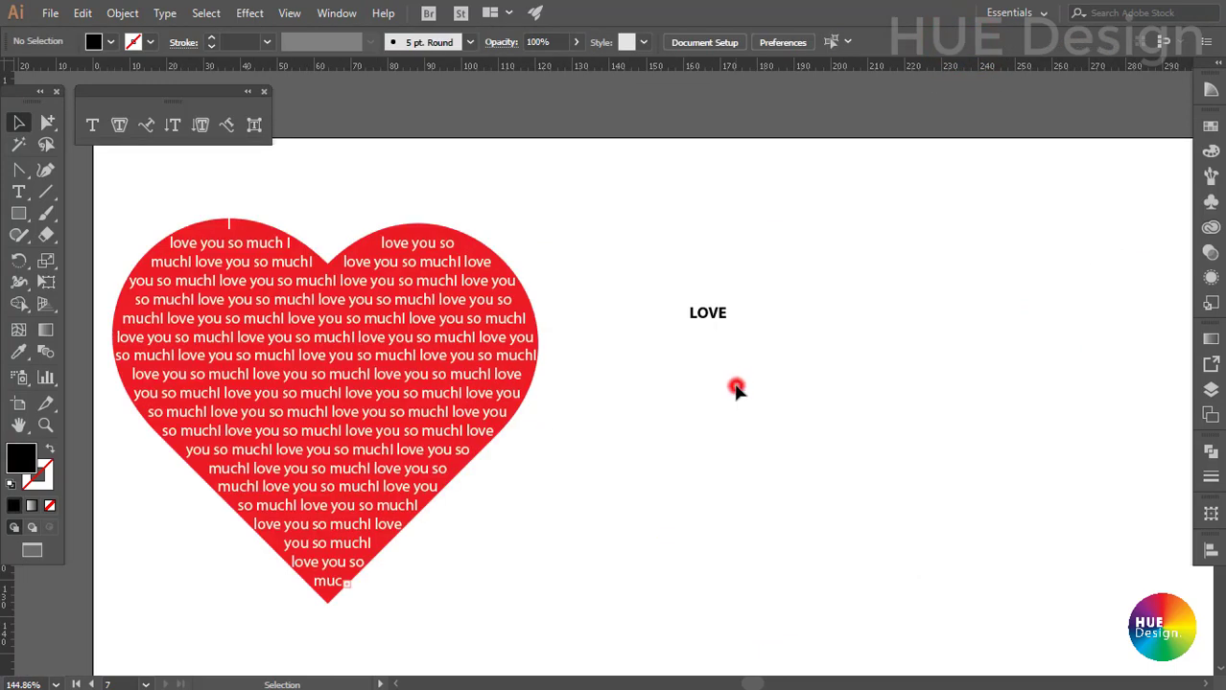
Select the LOVE word beside the heart and set its font size to 60 pt
{"action": "left_click_drag", "start_coordinate": [693, 279], "coordinate": [744, 324]}
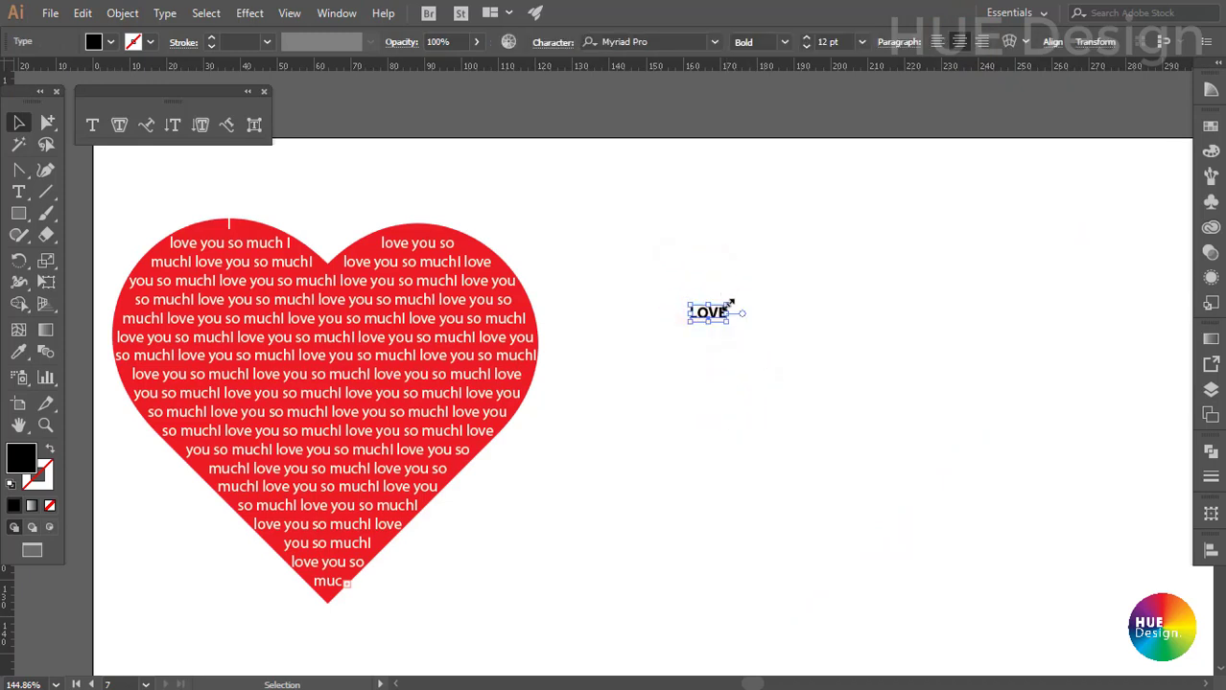
{"action": "left_click", "coordinate": [844, 41]}
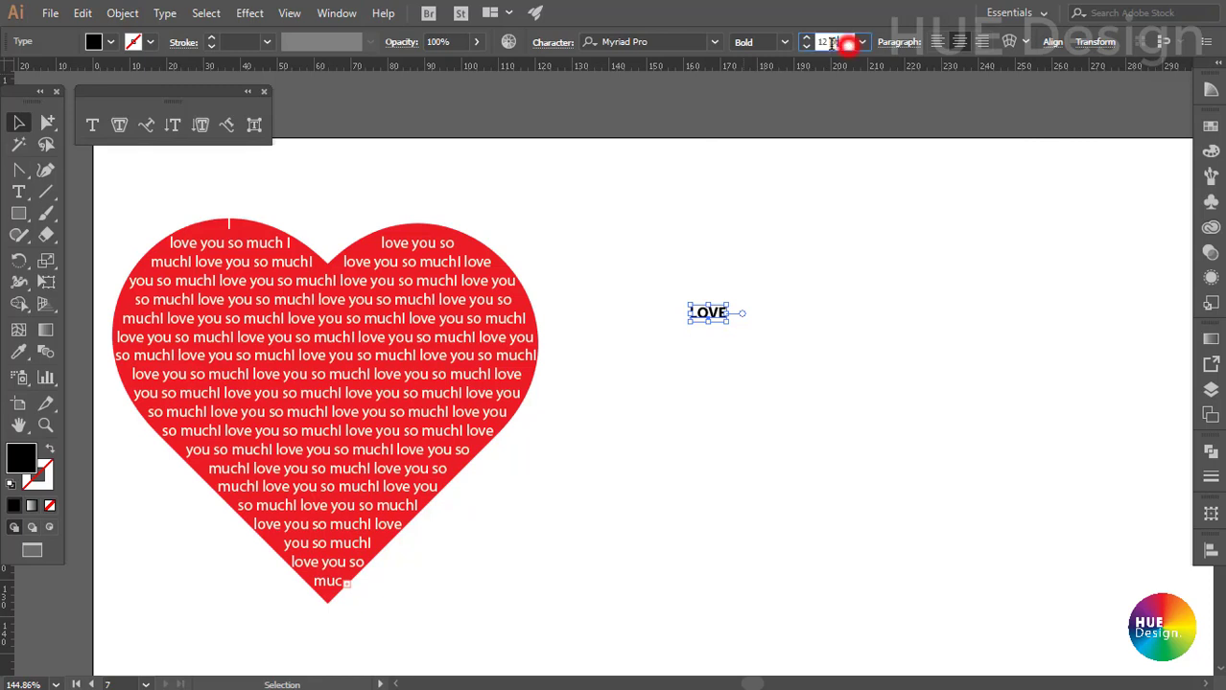
{"action": "left_click", "coordinate": [863, 42]}
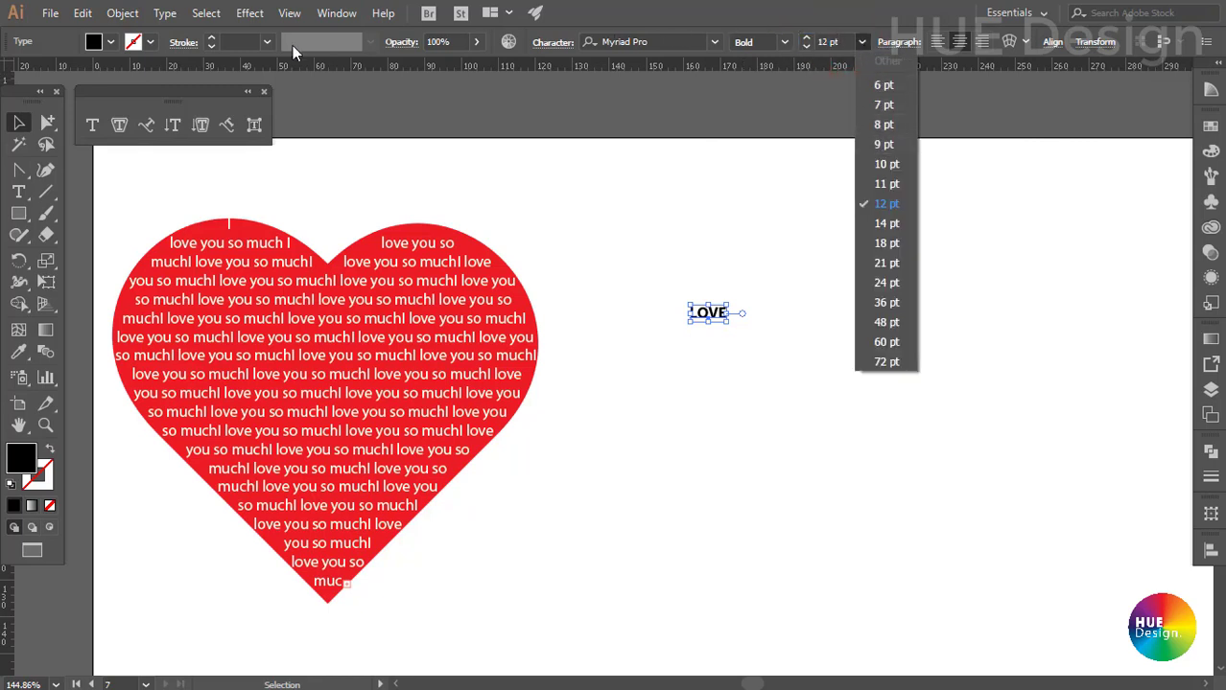
{"action": "left_click", "coordinate": [863, 42]}
{"action": "left_click", "coordinate": [862, 42]}
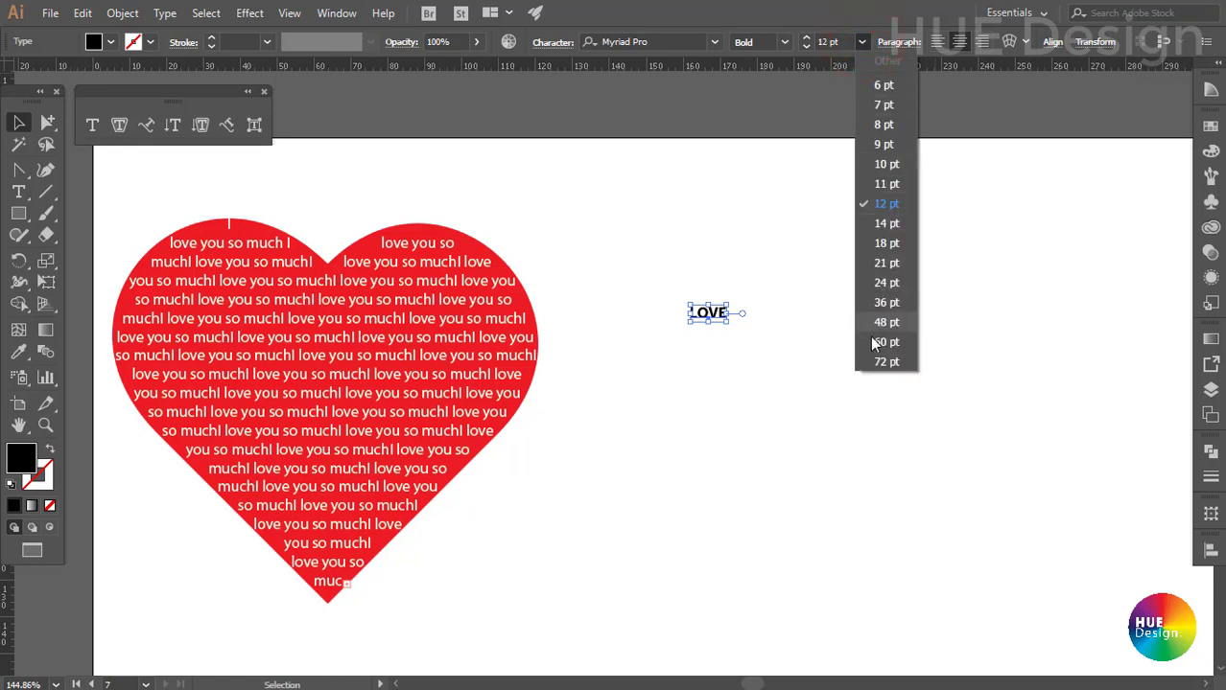
{"action": "left_click", "coordinate": [868, 367]}
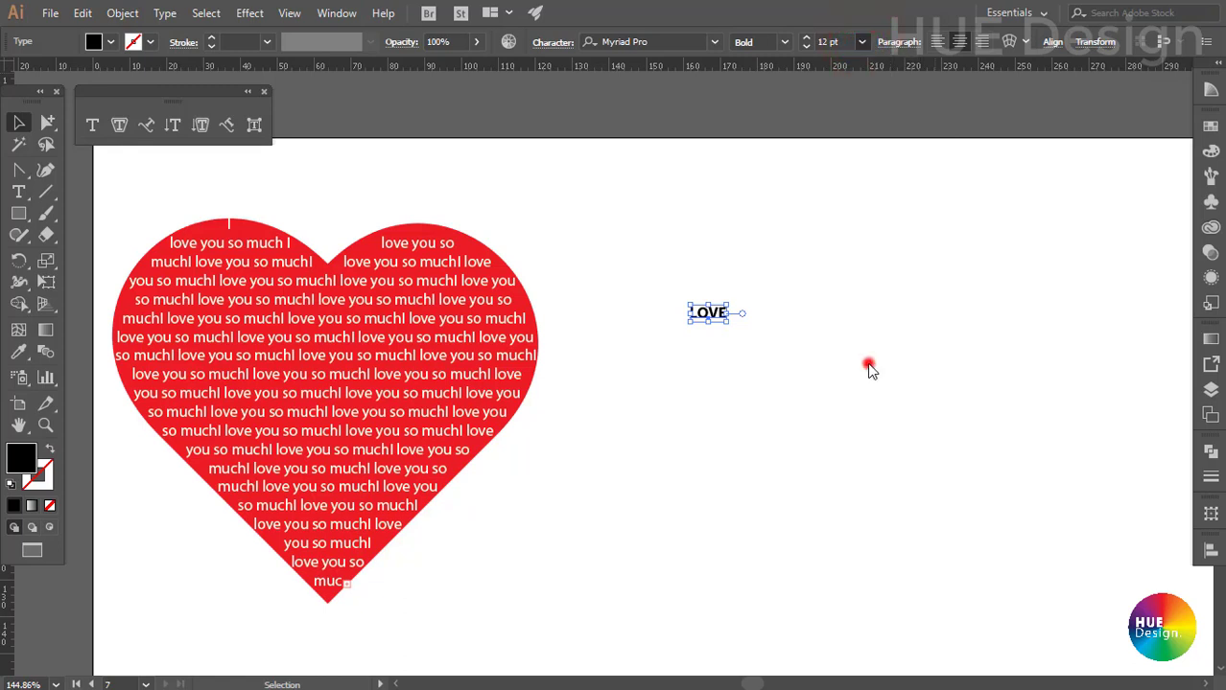
Change the LOVE font style to Condensed, then to Black Italic
{"action": "left_click", "coordinate": [784, 42]}
{"action": "left_click", "coordinate": [766, 353]}
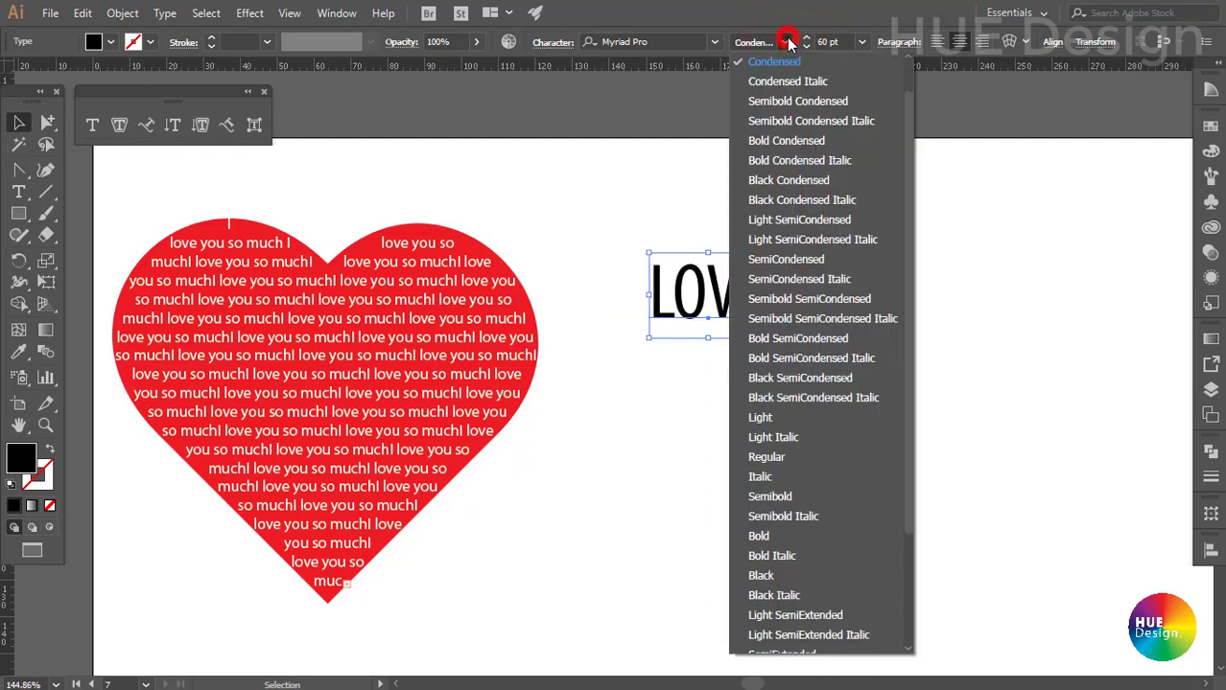
{"action": "left_click", "coordinate": [784, 42]}
{"action": "left_click", "coordinate": [773, 595]}
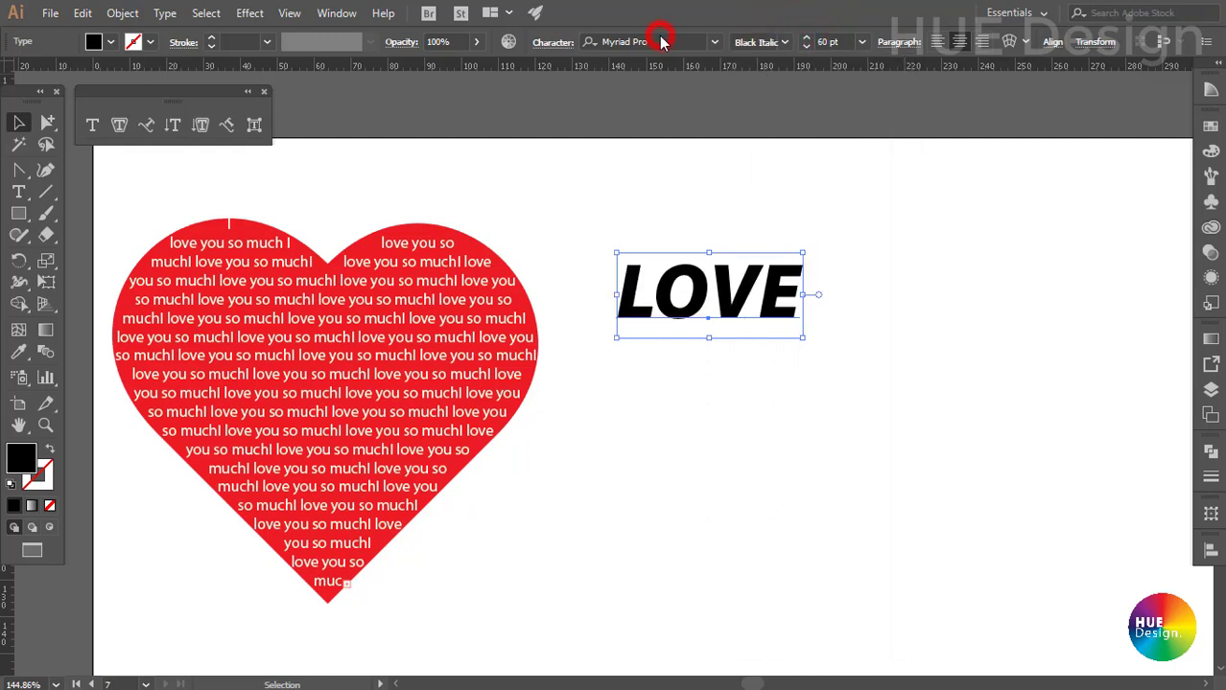
Browse the font family list and keep Myriad Pro
{"action": "left_click", "coordinate": [660, 42]}
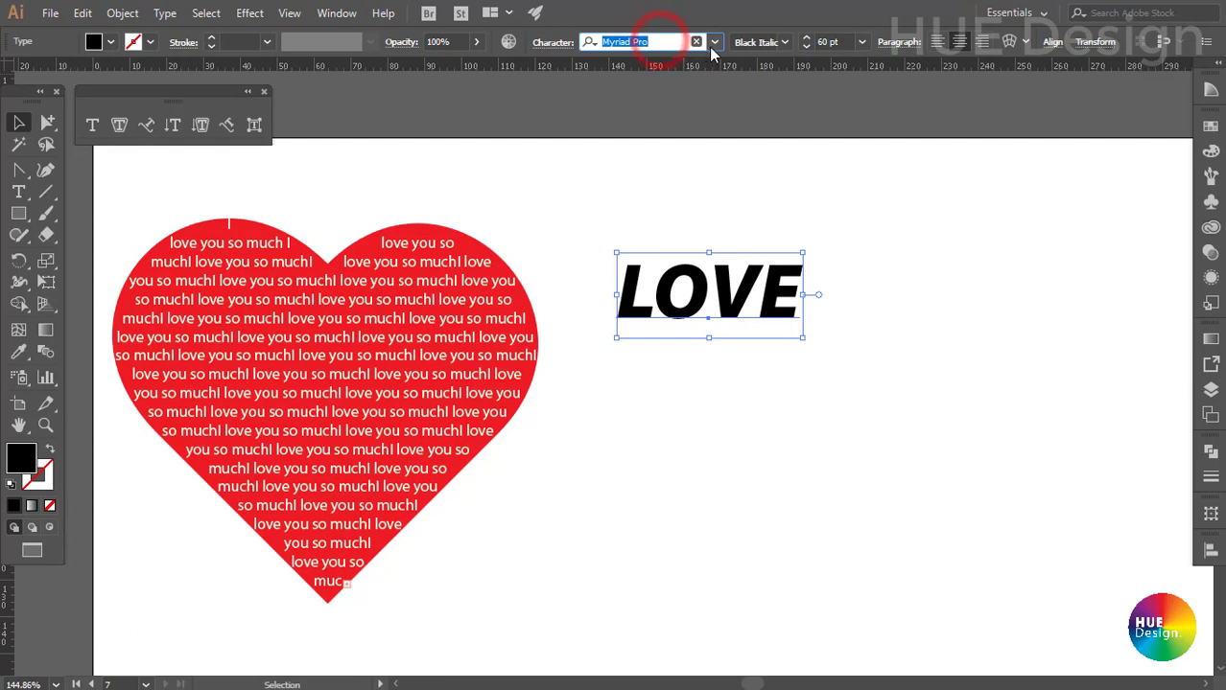
{"action": "left_click", "coordinate": [717, 44]}
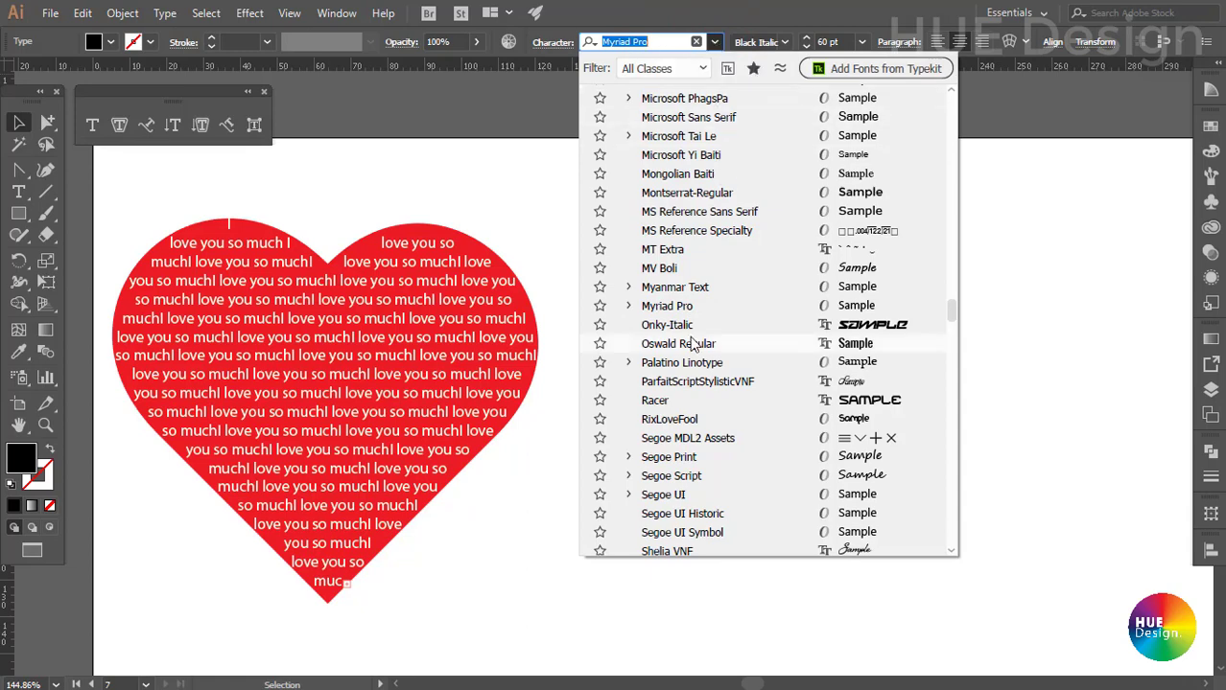
{"action": "scroll", "coordinate": [697, 326], "scroll_direction": "up", "scroll_amount": 1}
{"action": "scroll", "coordinate": [697, 318], "scroll_direction": "up", "scroll_amount": 3}
{"action": "scroll", "coordinate": [697, 316], "scroll_direction": "up", "scroll_amount": 2}
{"action": "scroll", "coordinate": [697, 316], "scroll_direction": "up", "scroll_amount": 5}
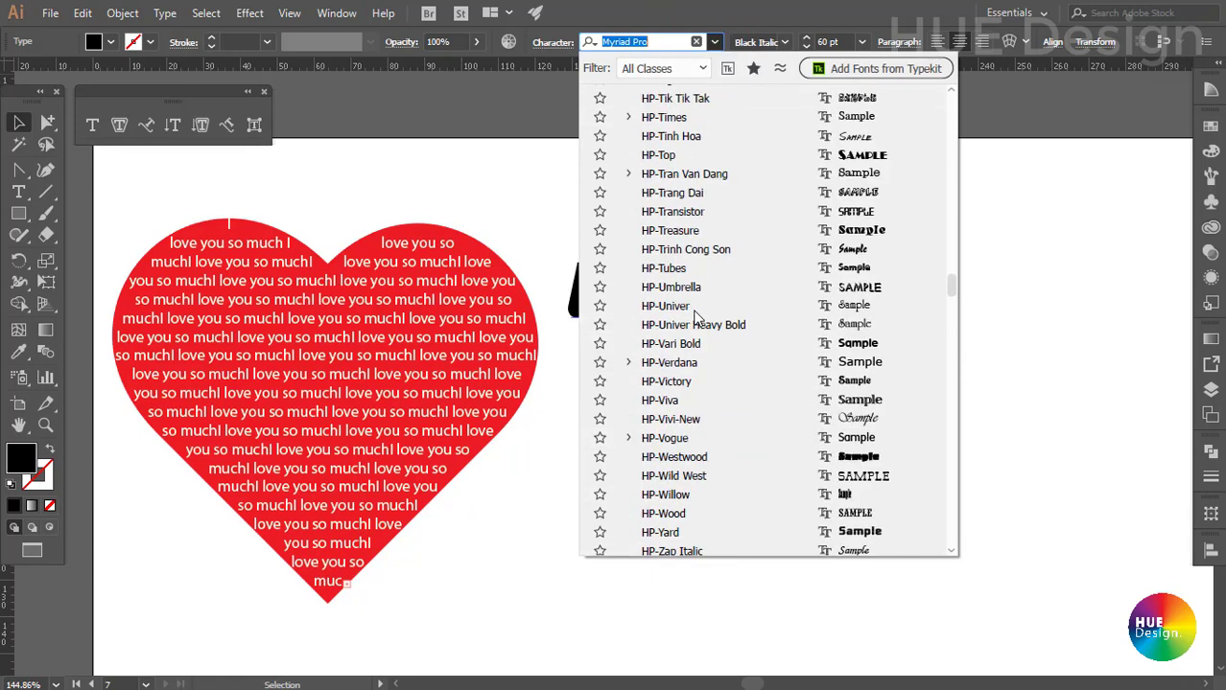
{"action": "scroll", "coordinate": [697, 312], "scroll_direction": "up", "scroll_amount": 1}
{"action": "scroll", "coordinate": [690, 288], "scroll_direction": "up", "scroll_amount": 1}
{"action": "scroll", "coordinate": [688, 280], "scroll_direction": "up", "scroll_amount": 3}
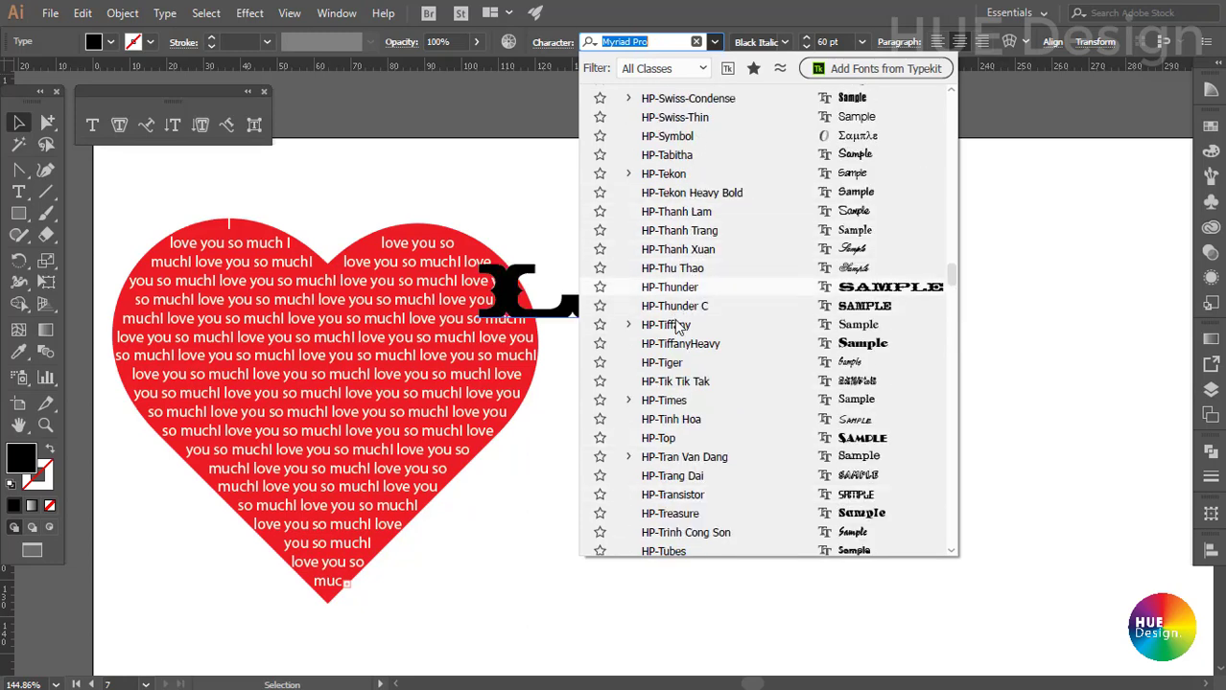
{"action": "left_click", "coordinate": [673, 41]}
Cycle through font families with Page Up/Down to give LOVE a display font
{"action": "left_click", "coordinate": [673, 41]}
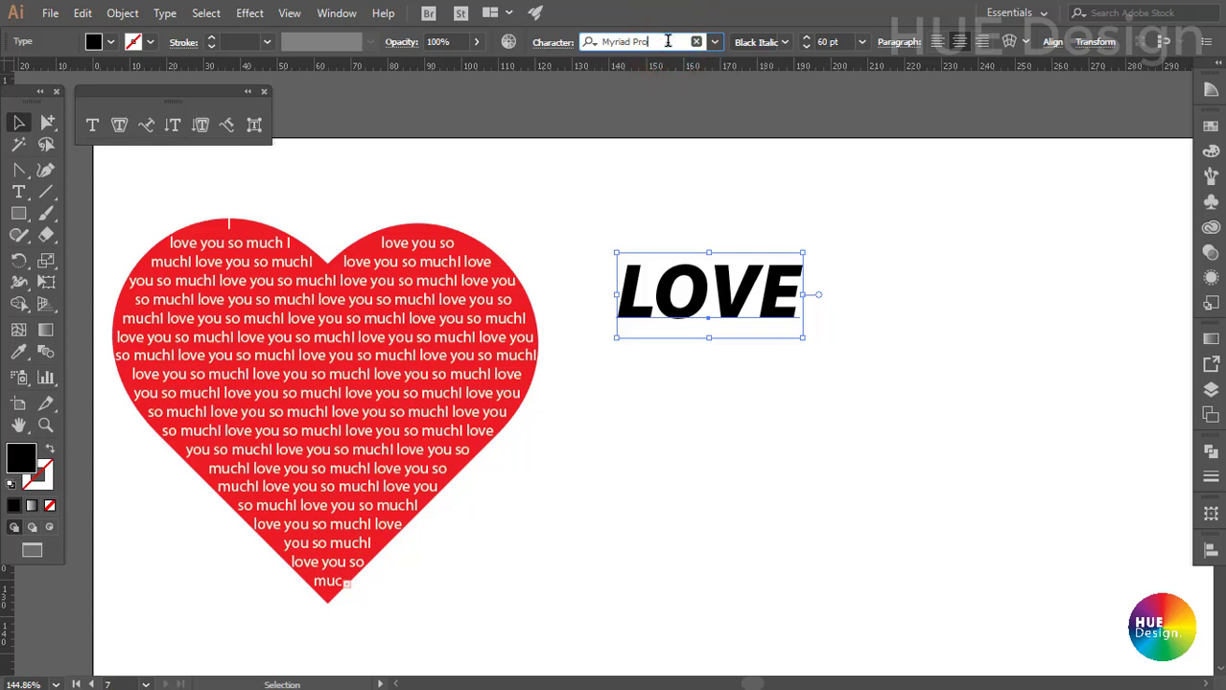
{"action": "key", "text": "Page_Down"}
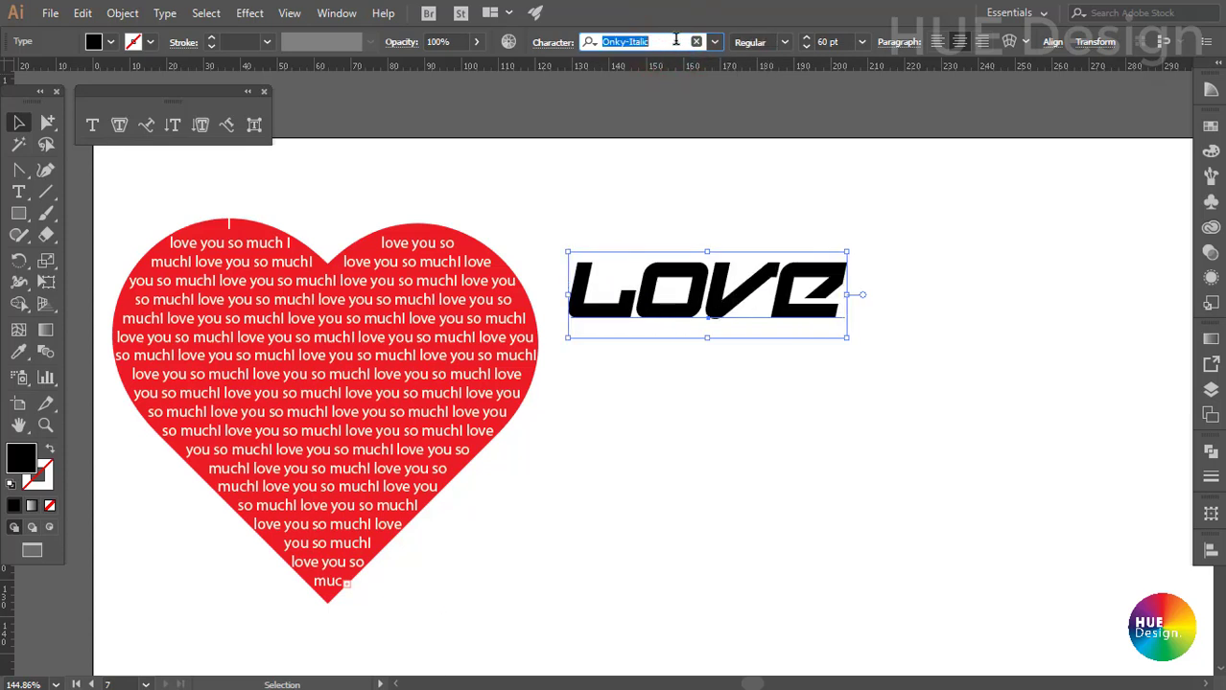
{"action": "key", "text": "Page_Down"}
{"action": "key", "text": "Page_Down"}
{"action": "key", "text": "Page_Down"}
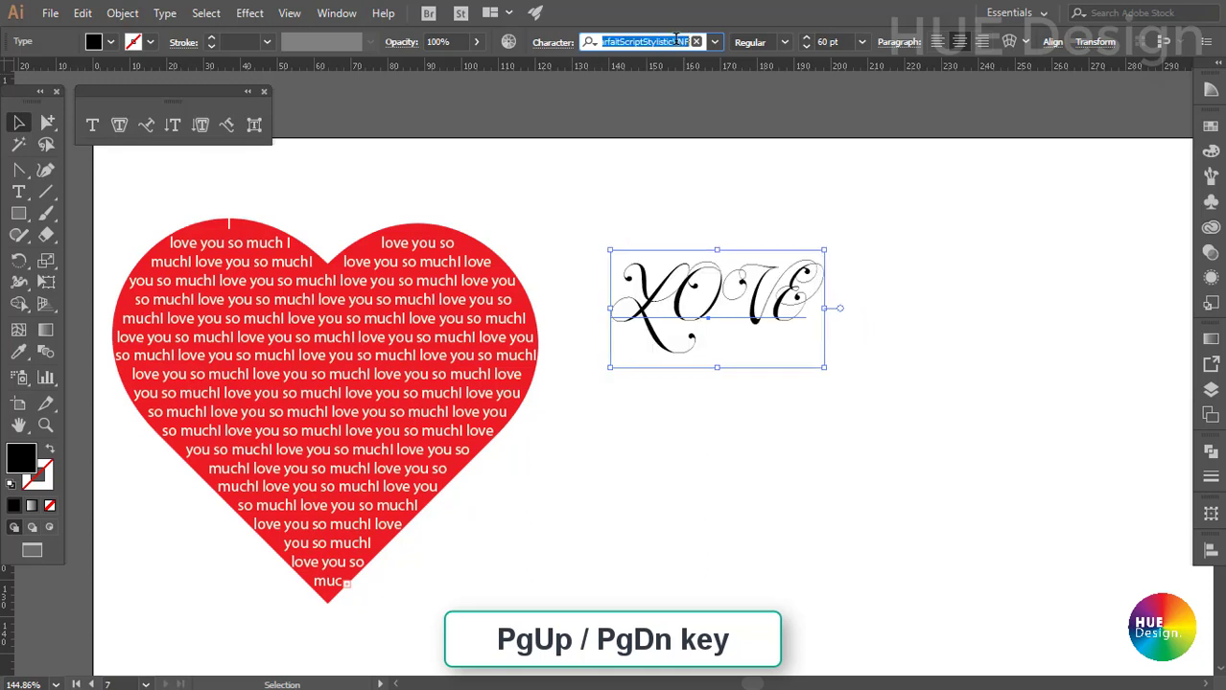
{"action": "key", "text": "Page_Down"}
{"action": "key", "text": "Page_Up"}
{"action": "key", "text": "Page_Up"}
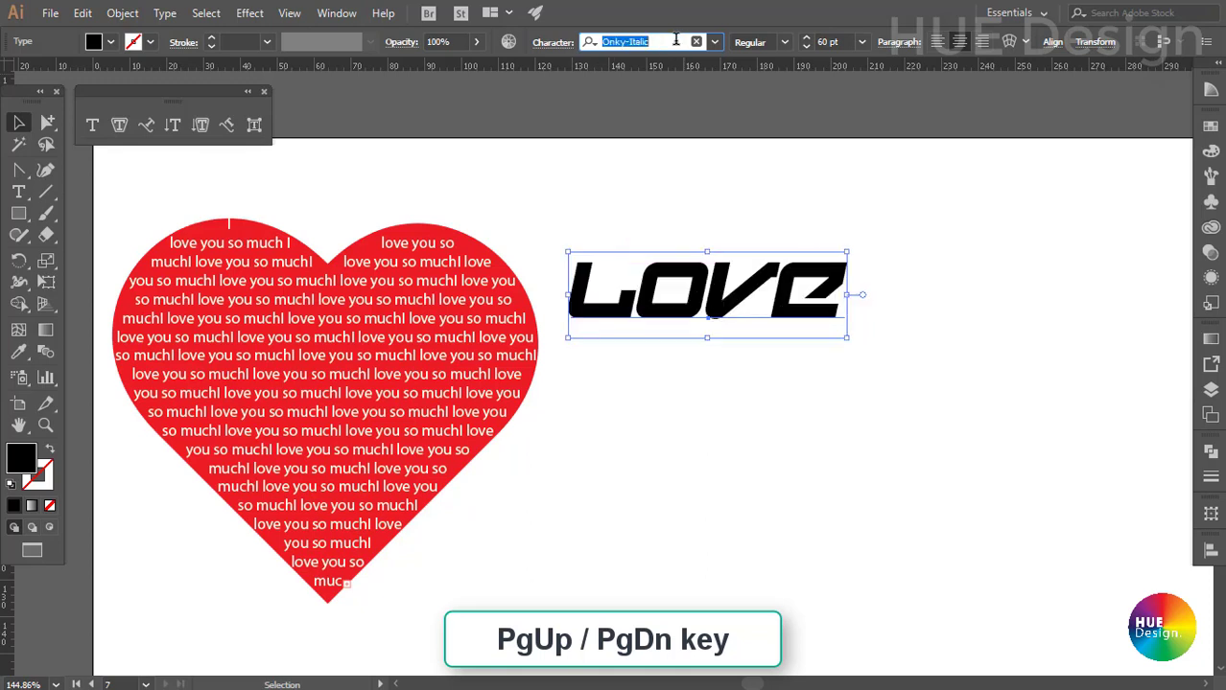
{"action": "key", "text": "Page_Up"}
{"action": "key", "text": "Page_Up"}
{"action": "key", "text": "Page_Up"}
{"action": "key", "text": "Page_Up"}
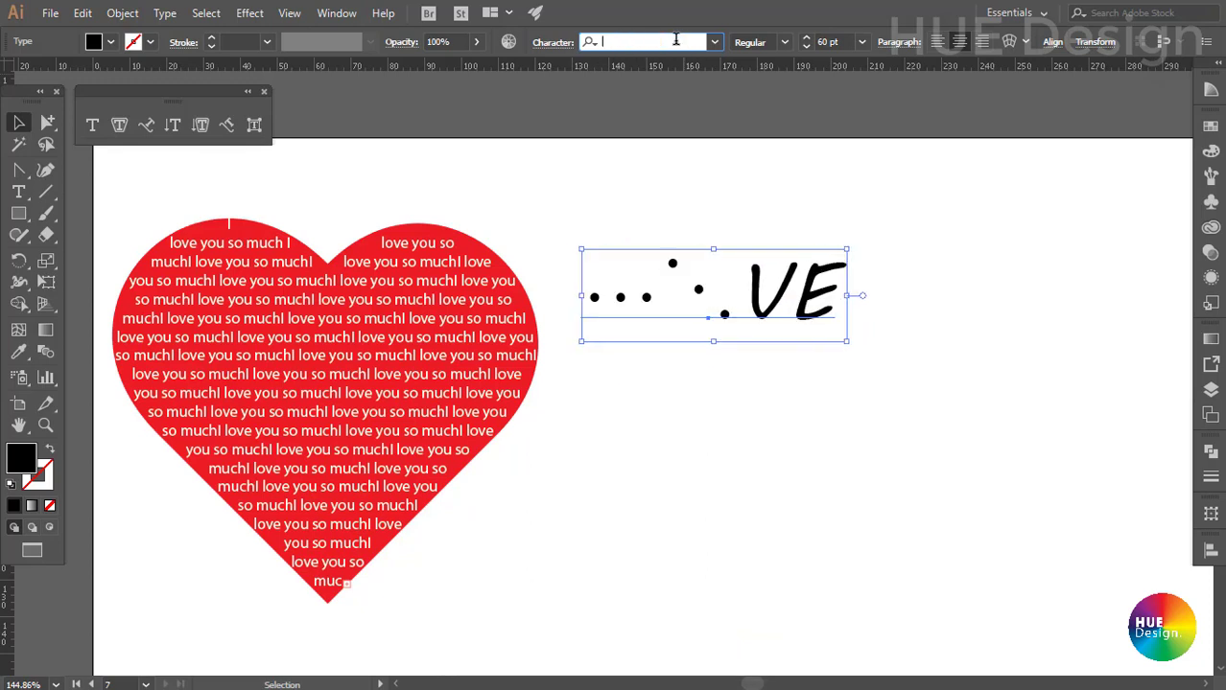
{"action": "key", "text": "Page_Up"}
{"action": "key", "text": "Page_Up"}
{"action": "key", "text": "Page_Up"}
{"action": "key", "text": "Page_Up"}
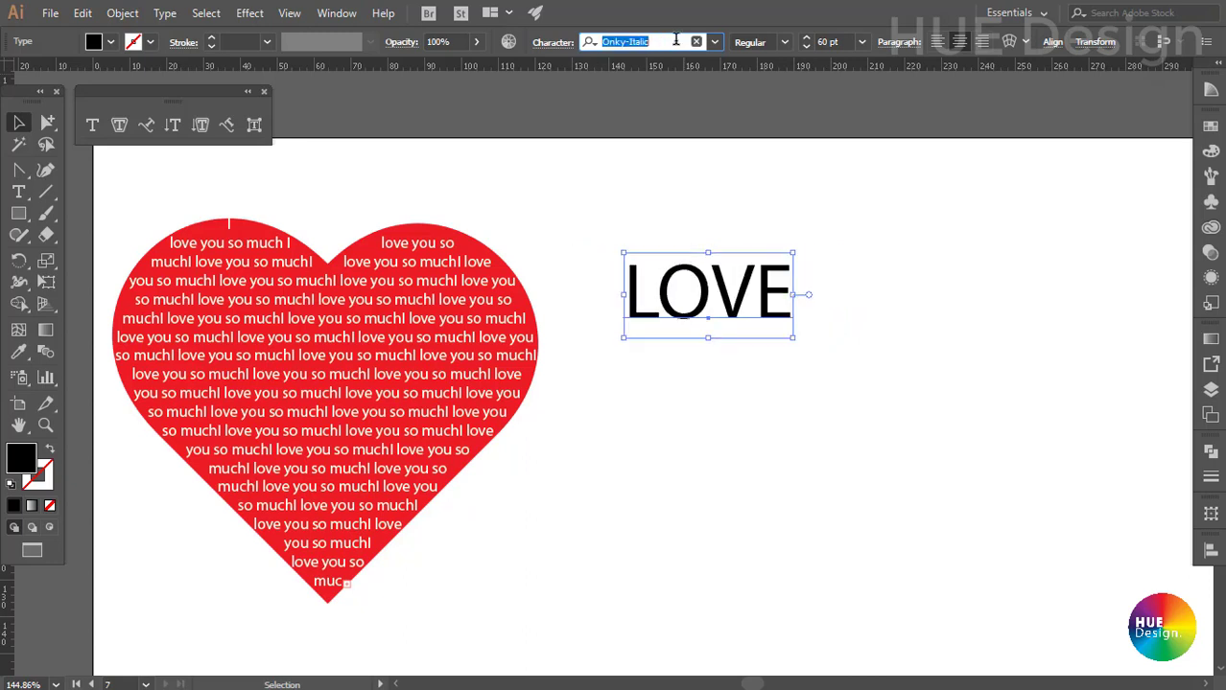
{"action": "key", "text": "Page_Up"}
{"action": "key", "text": "Page_Up"}
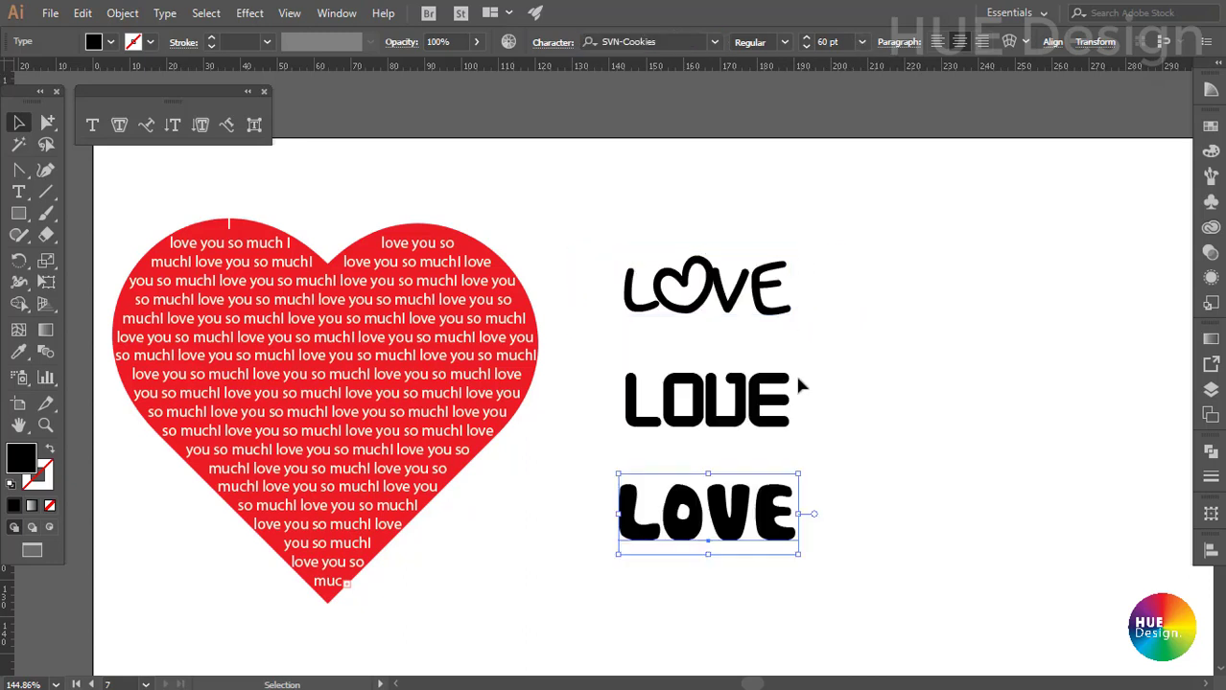
Check the 60 pt preset size, deselect LOVE, and open the Character panel
{"action": "left_click", "coordinate": [861, 43]}
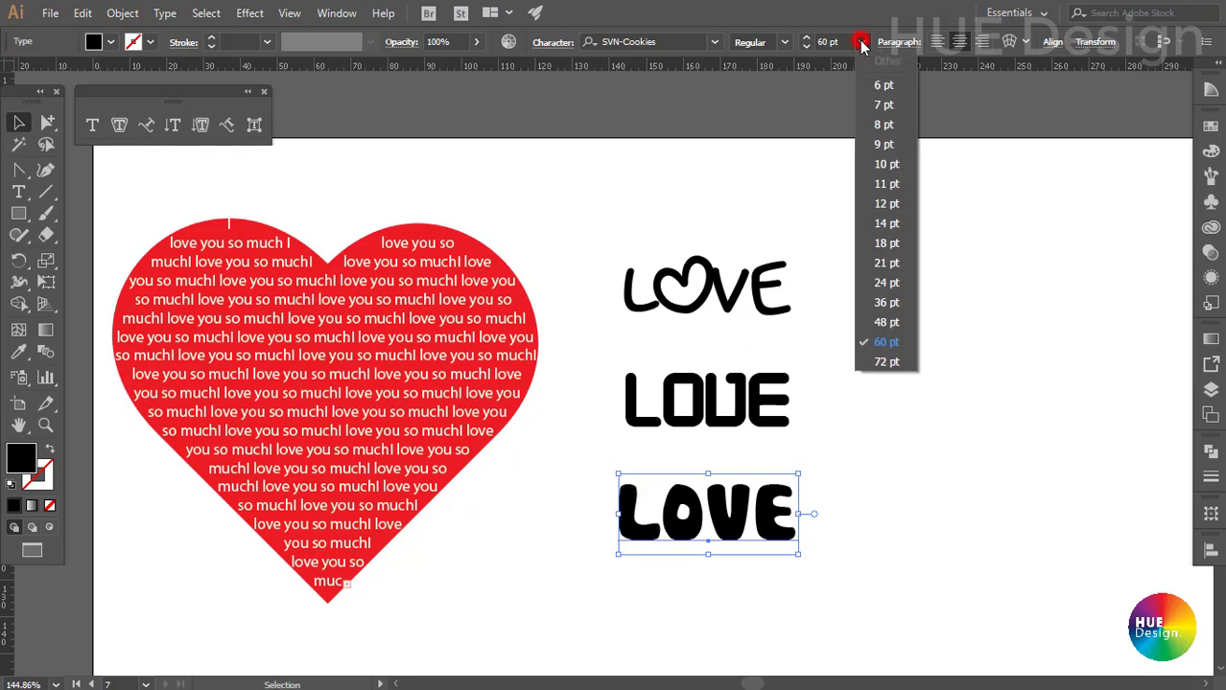
{"action": "left_click", "coordinate": [912, 403]}
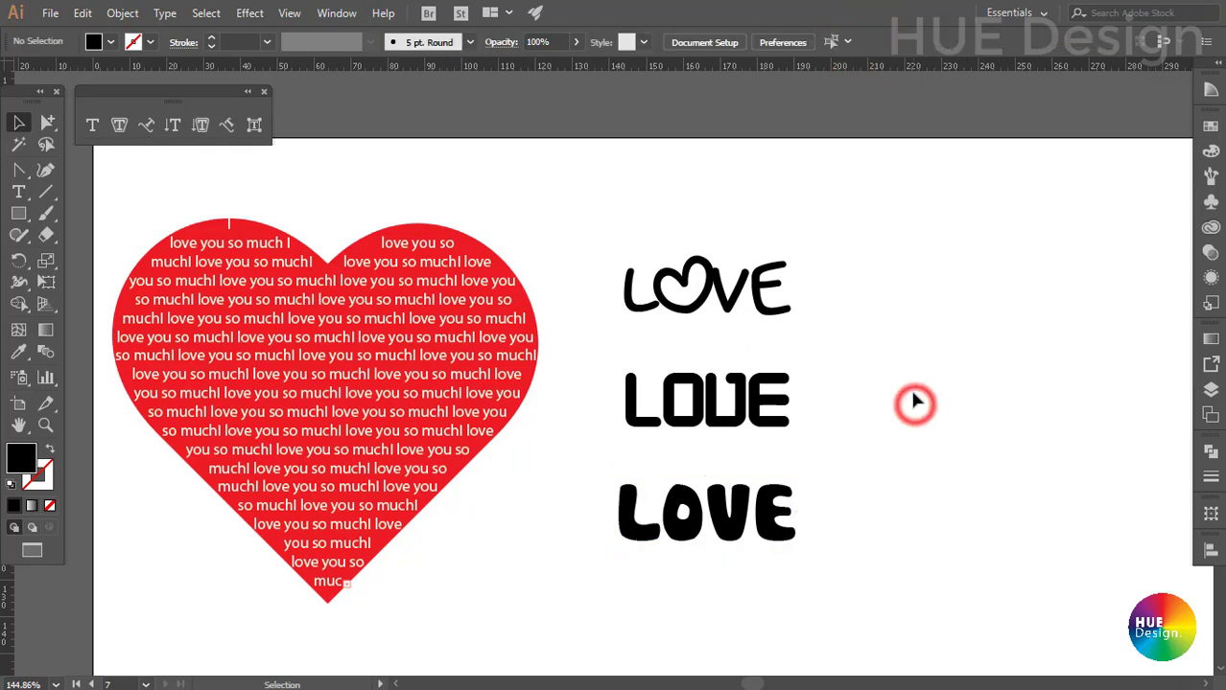
{"action": "key", "text": "ctrl+t"}
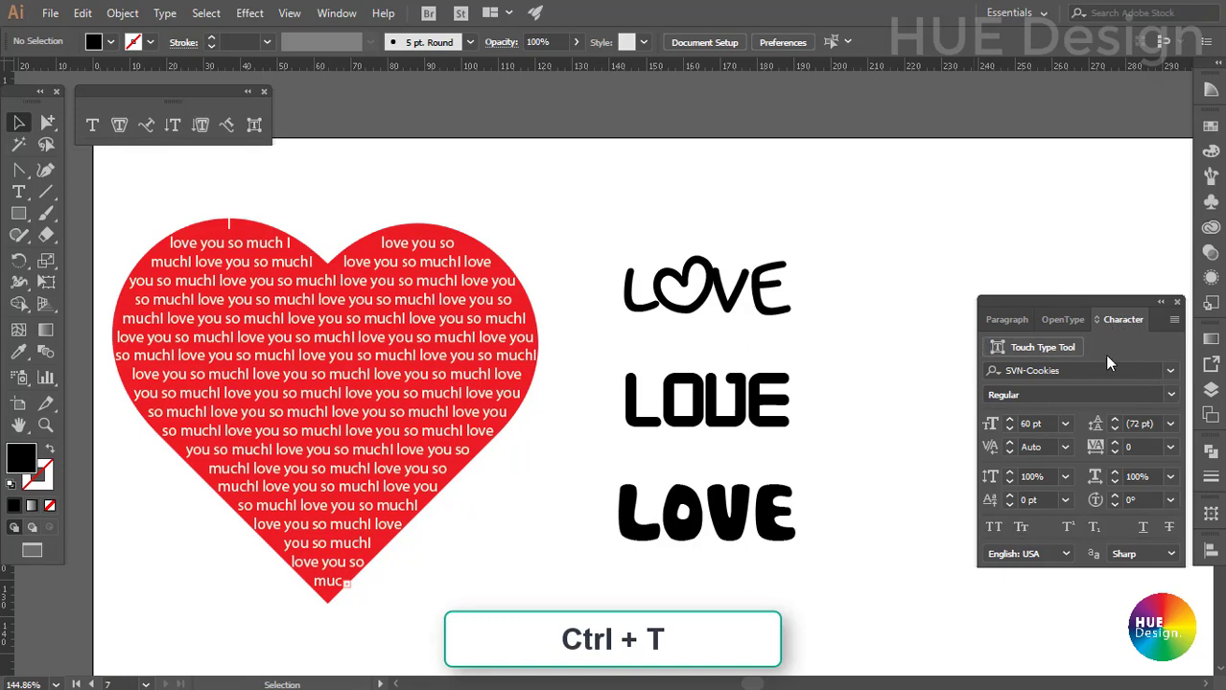
Check the leading presets and kerning value, then select the bottom LOVE text
{"action": "left_click", "coordinate": [1170, 423]}
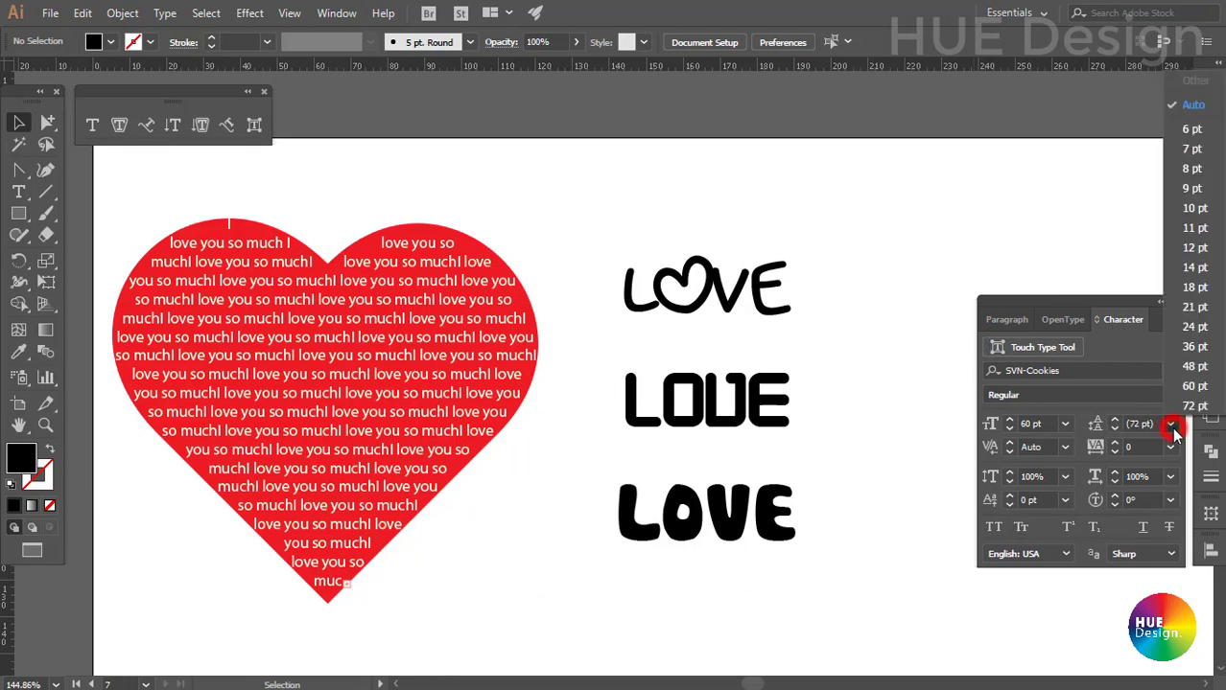
{"action": "left_click", "coordinate": [1128, 423]}
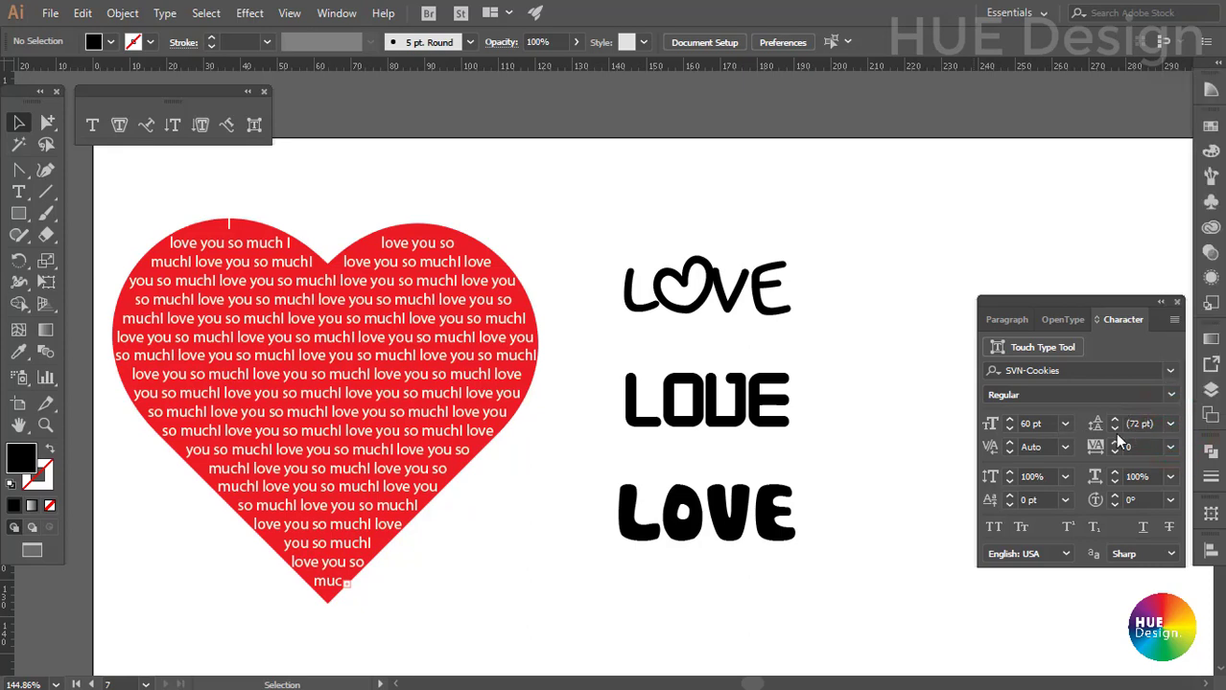
{"action": "left_click", "coordinate": [1031, 446]}
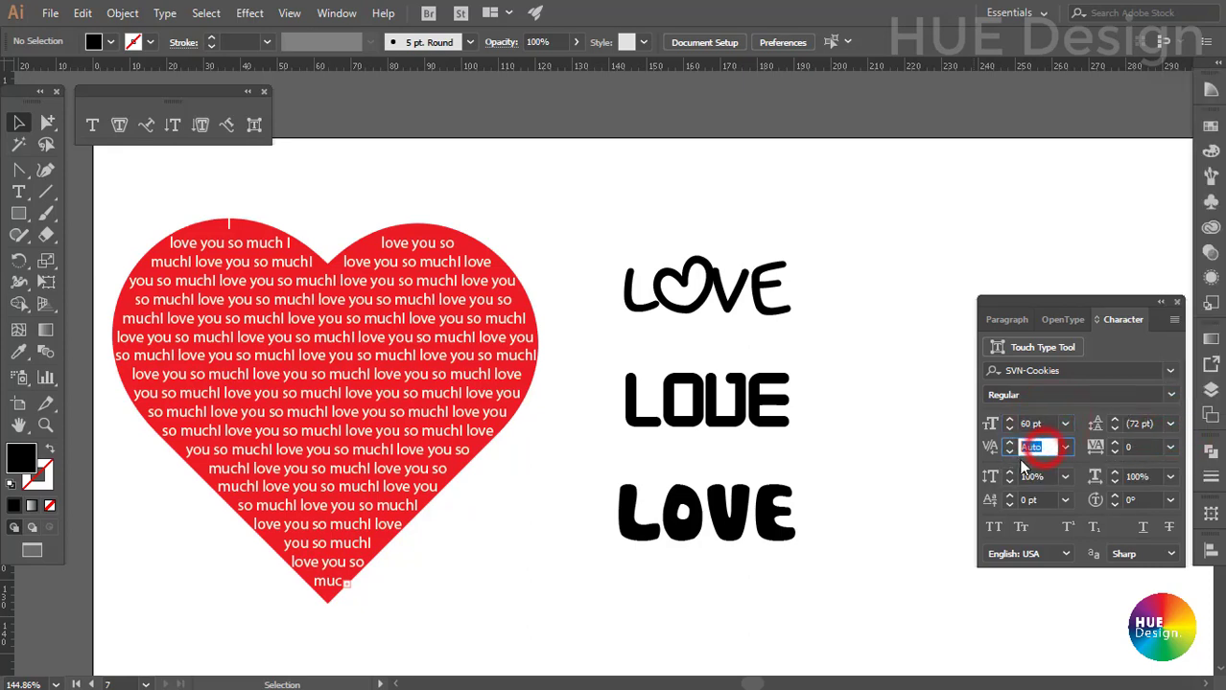
{"action": "left_click", "coordinate": [1116, 349]}
{"action": "left_click", "coordinate": [767, 521]}
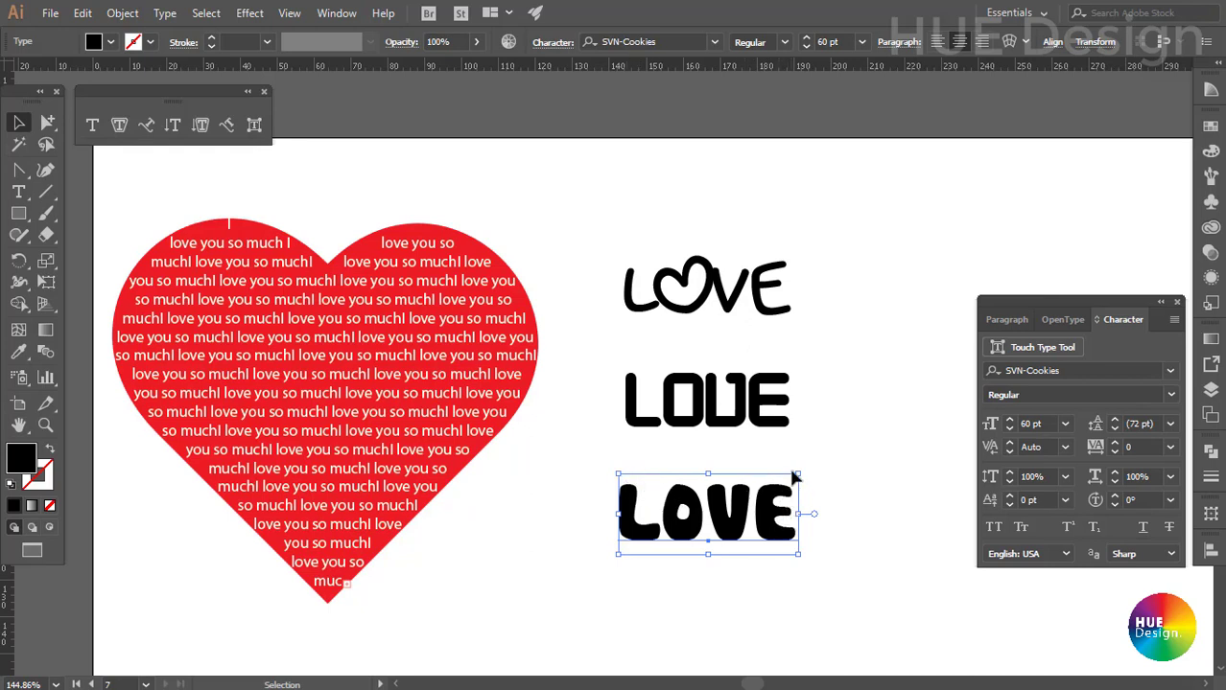
Enlarge the bottom LOVE text and reselect it inside the heart
{"action": "mouse_move", "coordinate": [797, 474]}
{"action": "left_mouse_down"}
{"action": "mouse_move", "coordinate": [902, 402]}
{"action": "mouse_move", "coordinate": [845, 460]}
{"action": "mouse_move", "coordinate": [744, 517]}
{"action": "mouse_move", "coordinate": [896, 422]}
{"action": "mouse_move", "coordinate": [762, 411]}
{"action": "mouse_move", "coordinate": [846, 407]}
{"action": "mouse_move", "coordinate": [853, 418]}
{"action": "mouse_move", "coordinate": [828, 432]}
{"action": "mouse_move", "coordinate": [821, 479]}
{"action": "mouse_move", "coordinate": [941, 410]}
{"action": "mouse_move", "coordinate": [906, 435]}
{"action": "left_mouse_up"}
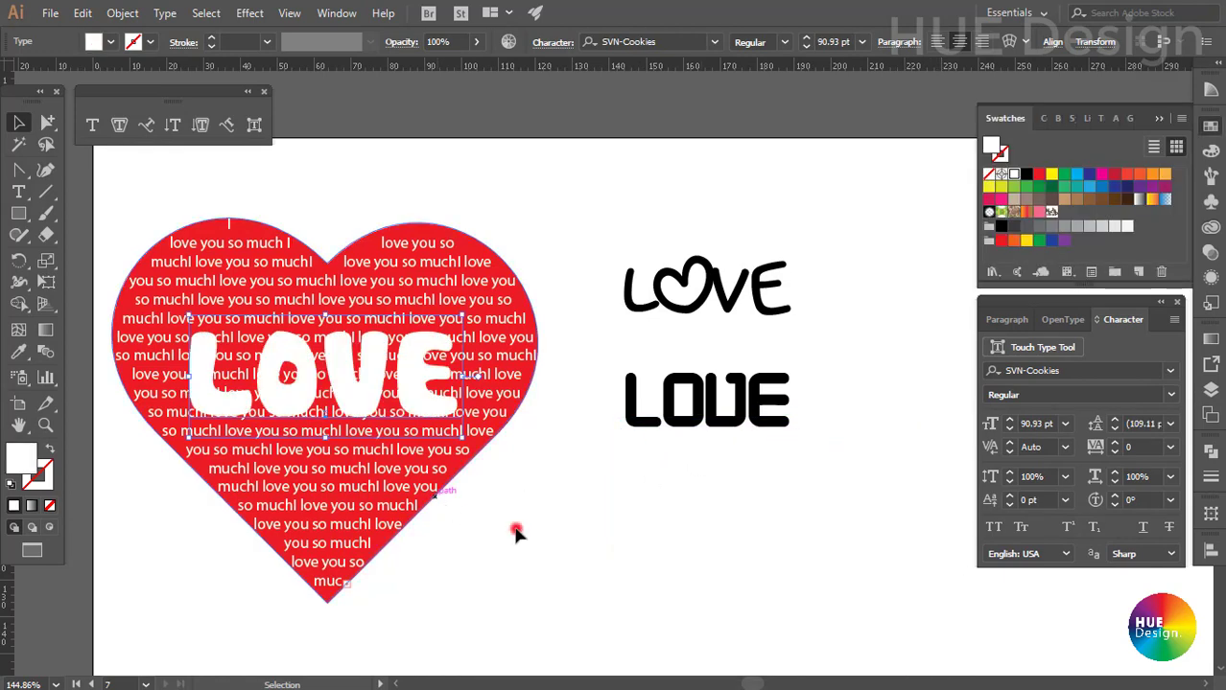
{"action": "left_click", "coordinate": [513, 527]}
{"action": "left_click", "coordinate": [403, 389]}
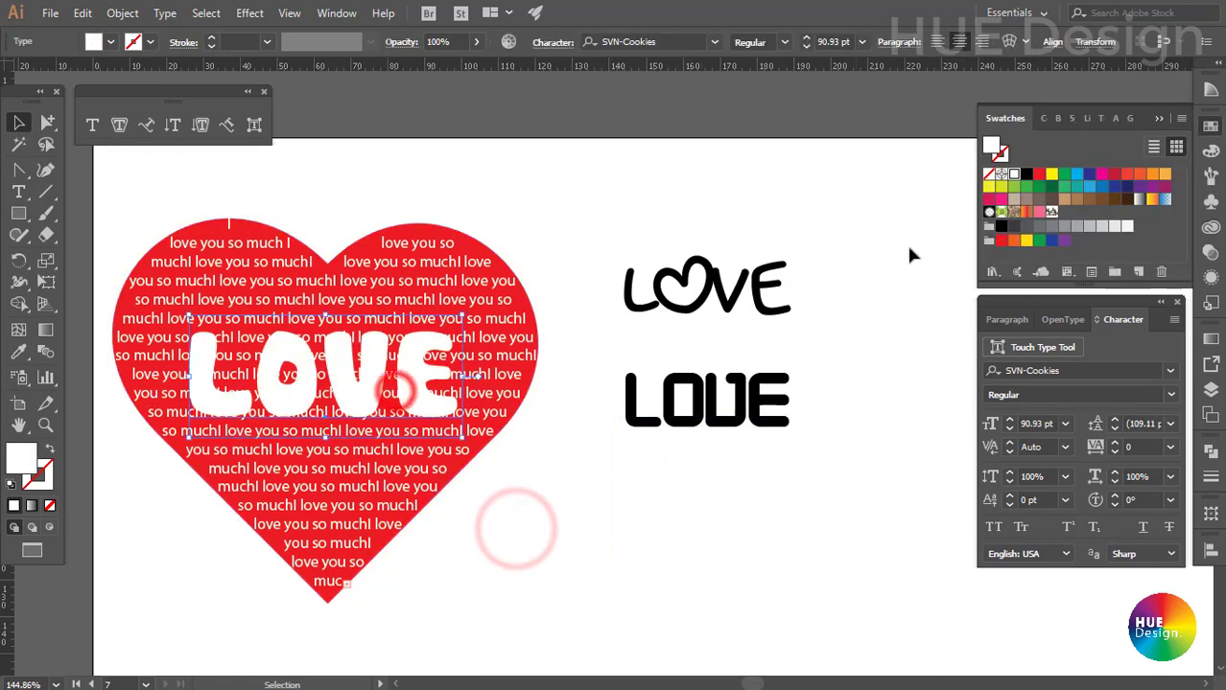
Try red, orange and blue swatches on LOVE, settling on a white fill
{"action": "left_click", "coordinate": [1114, 174]}
{"action": "left_click", "coordinate": [1139, 176]}
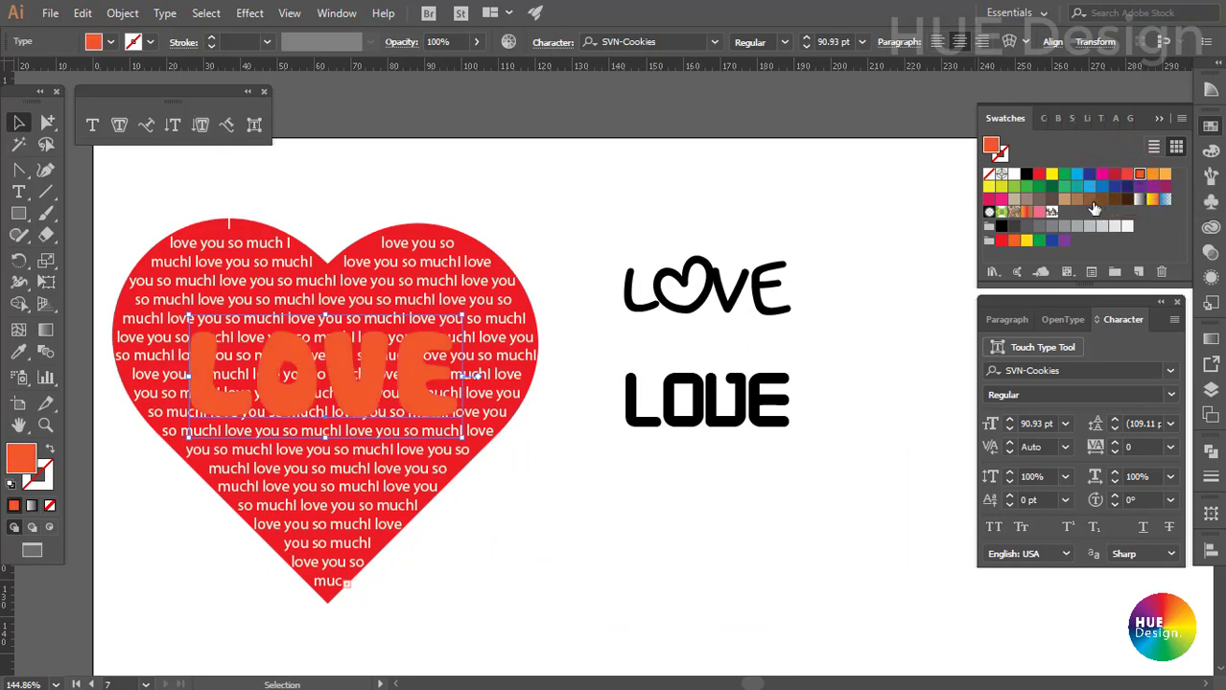
{"action": "left_click", "coordinate": [1076, 175]}
{"action": "left_click", "coordinate": [1014, 175]}
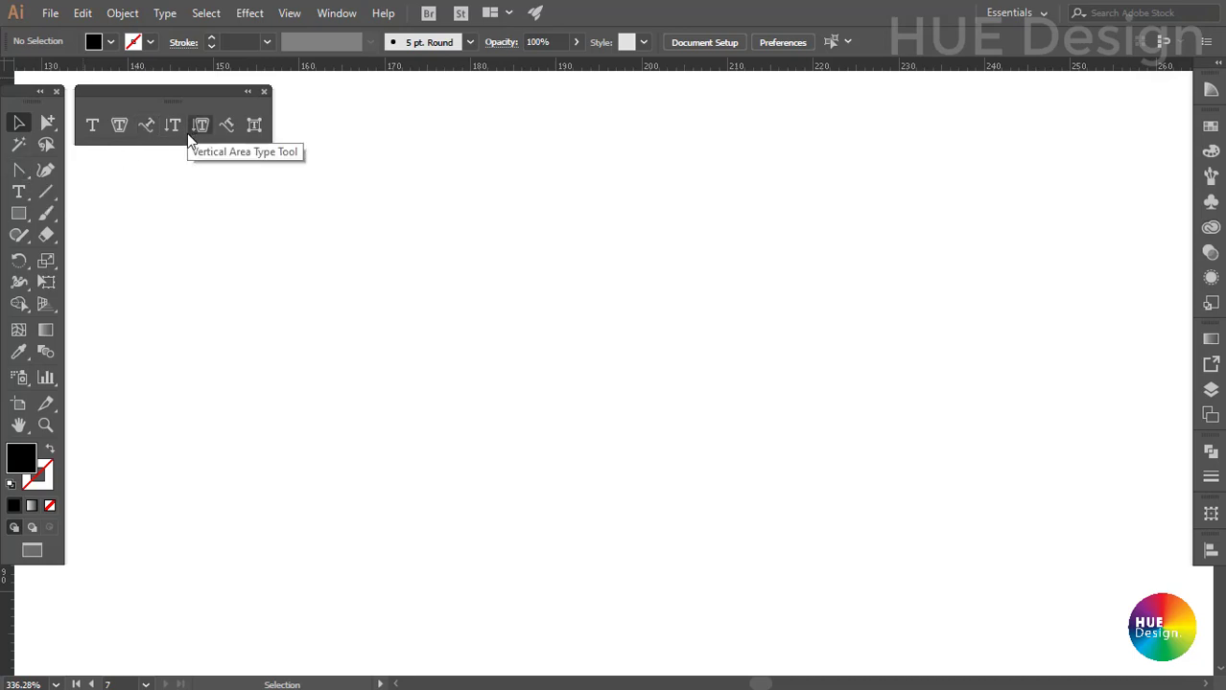
Draw a three-anchor S-shaped wave with the Pen tool across the canvas, then deselect it
{"action": "left_click_drag", "start_coordinate": [19, 169], "coordinate": [90, 170]}
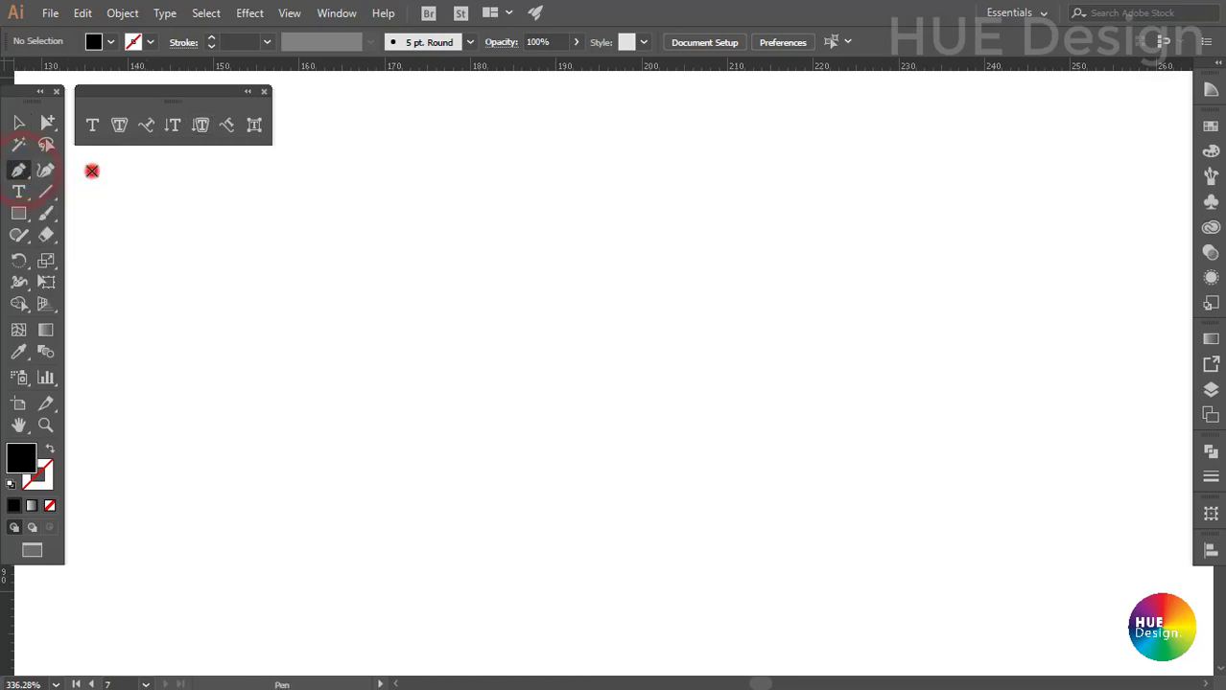
{"action": "left_click", "coordinate": [179, 249]}
{"action": "left_click_drag", "start_coordinate": [452, 192], "coordinate": [614, 192]}
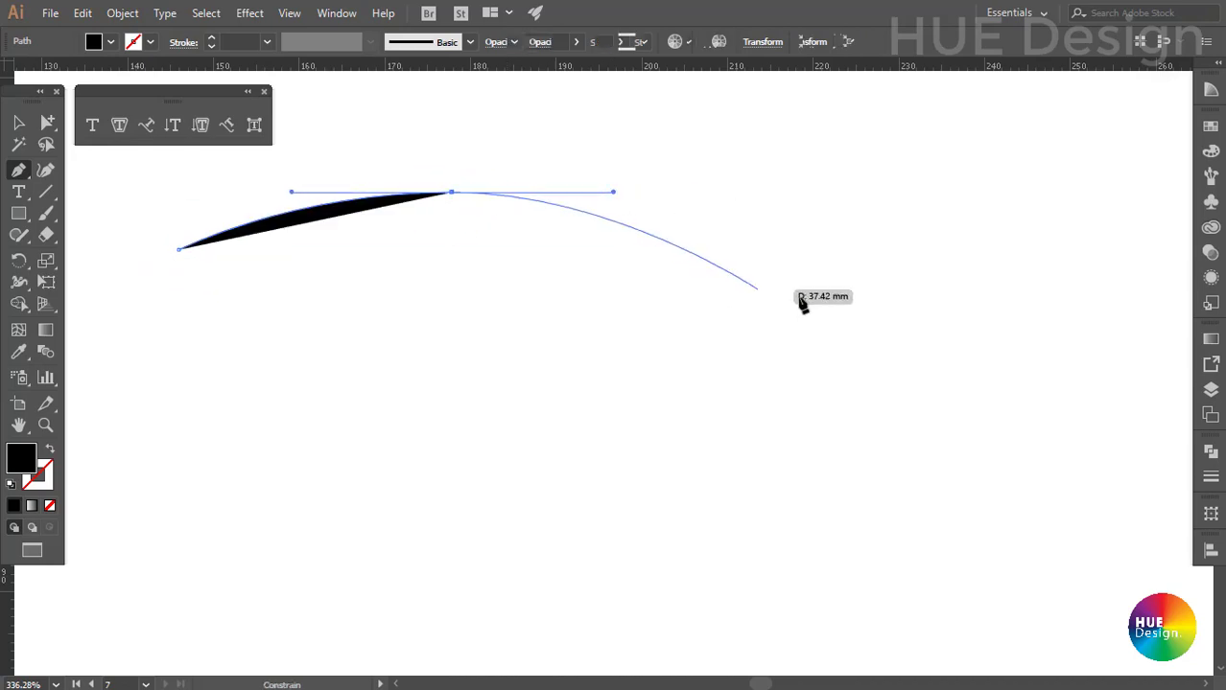
{"action": "left_click_drag", "start_coordinate": [904, 299], "coordinate": [1165, 299]}
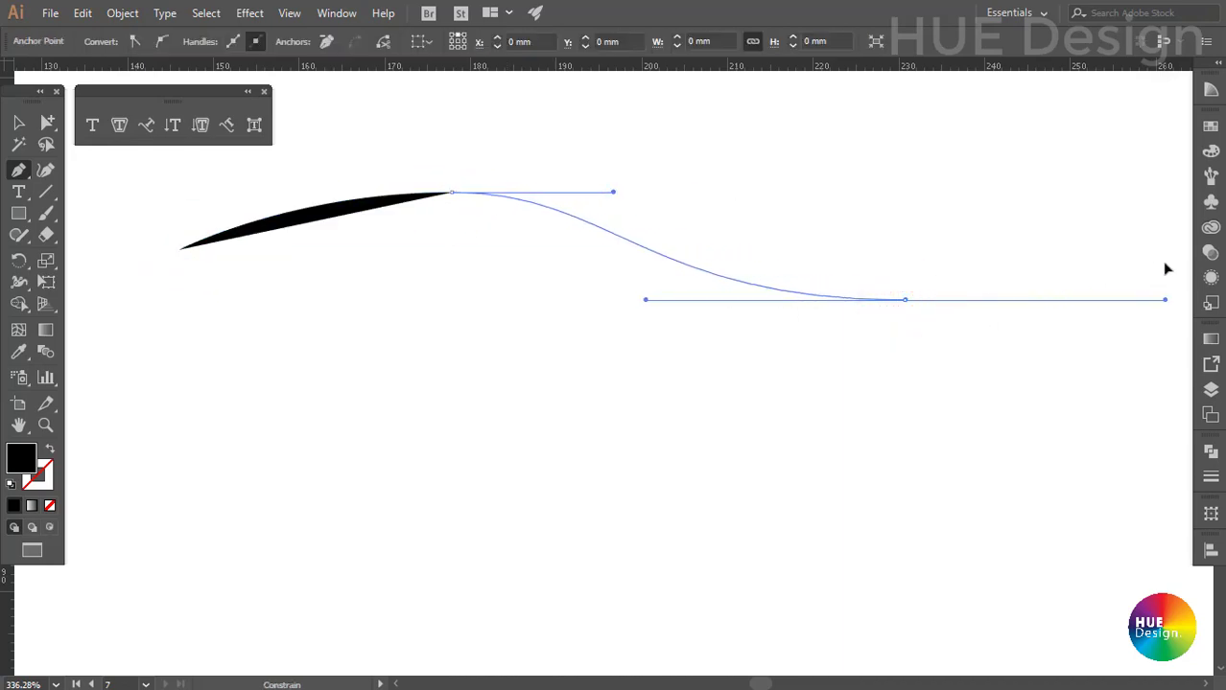
{"action": "left_click", "coordinate": [361, 490]}
{"action": "left_click", "coordinate": [293, 448]}
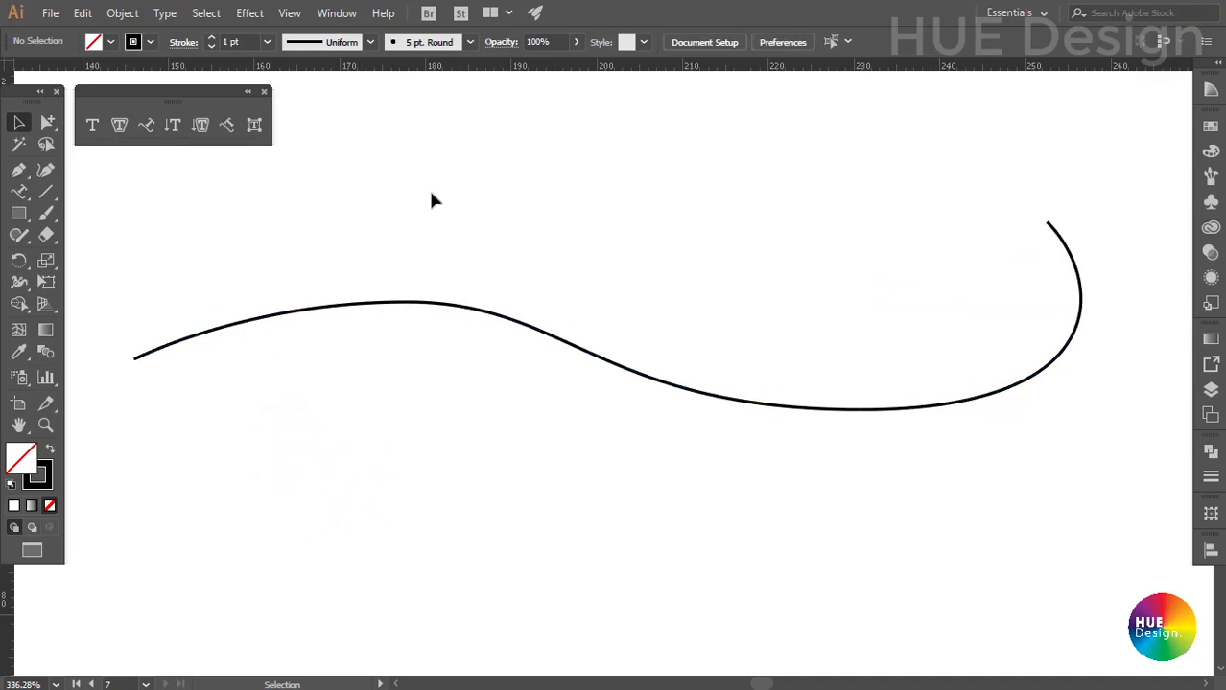
Place Lorem text on the wavy path with Type on a Path and set it to 12 pt
{"action": "left_click", "coordinate": [146, 126]}
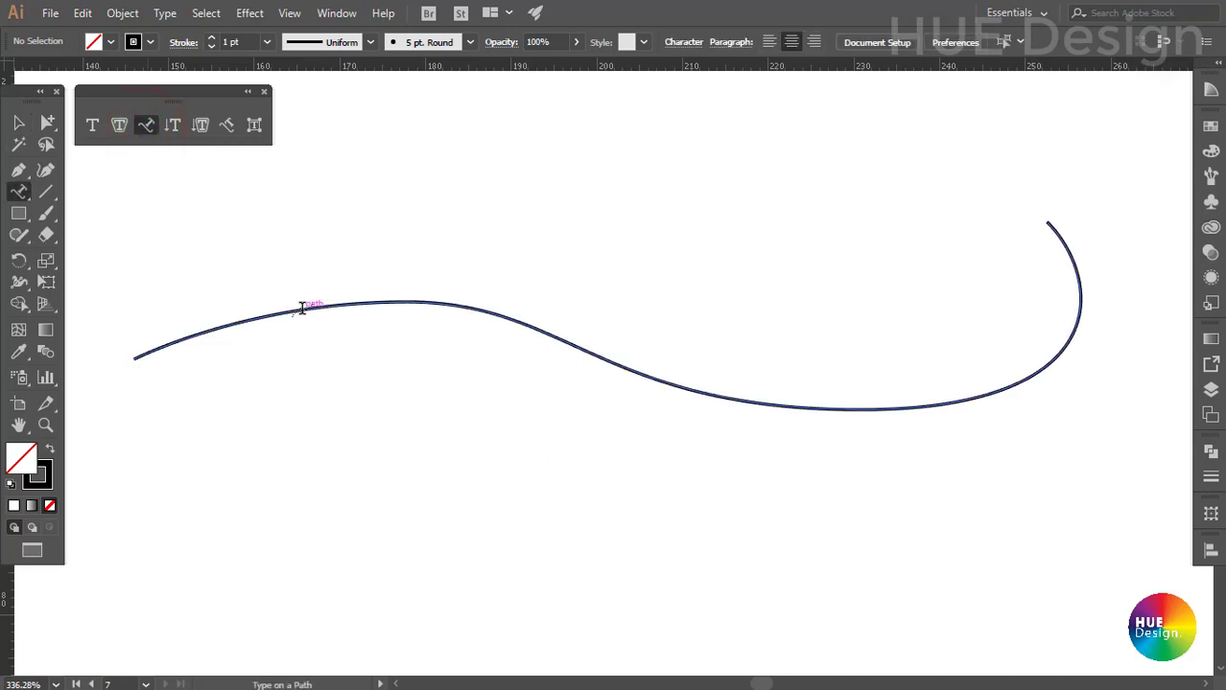
{"action": "left_click", "coordinate": [131, 355]}
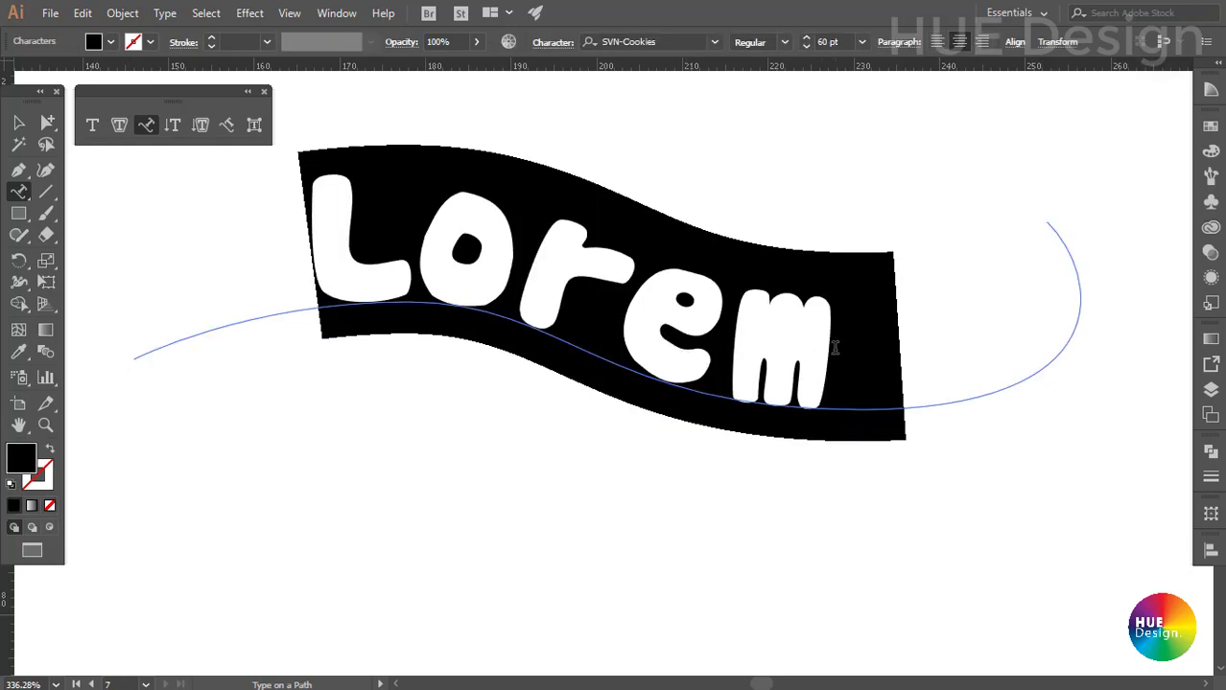
{"action": "left_click_drag", "start_coordinate": [833, 347], "coordinate": [285, 293]}
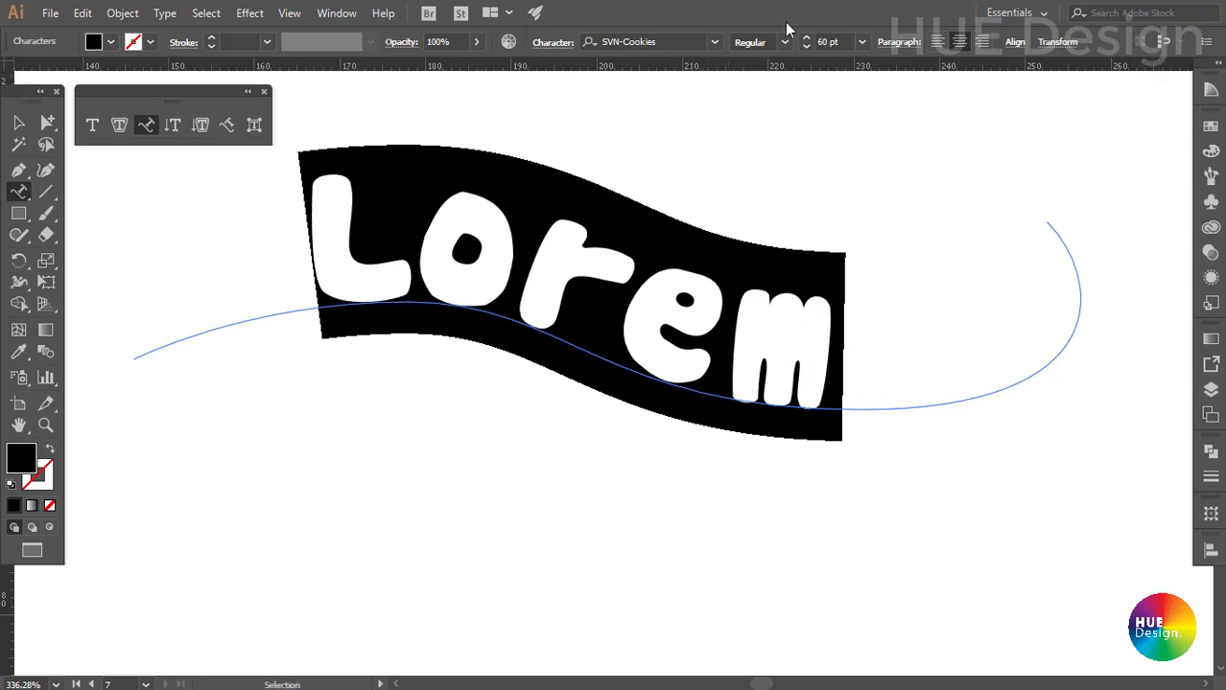
{"action": "left_click", "coordinate": [862, 45]}
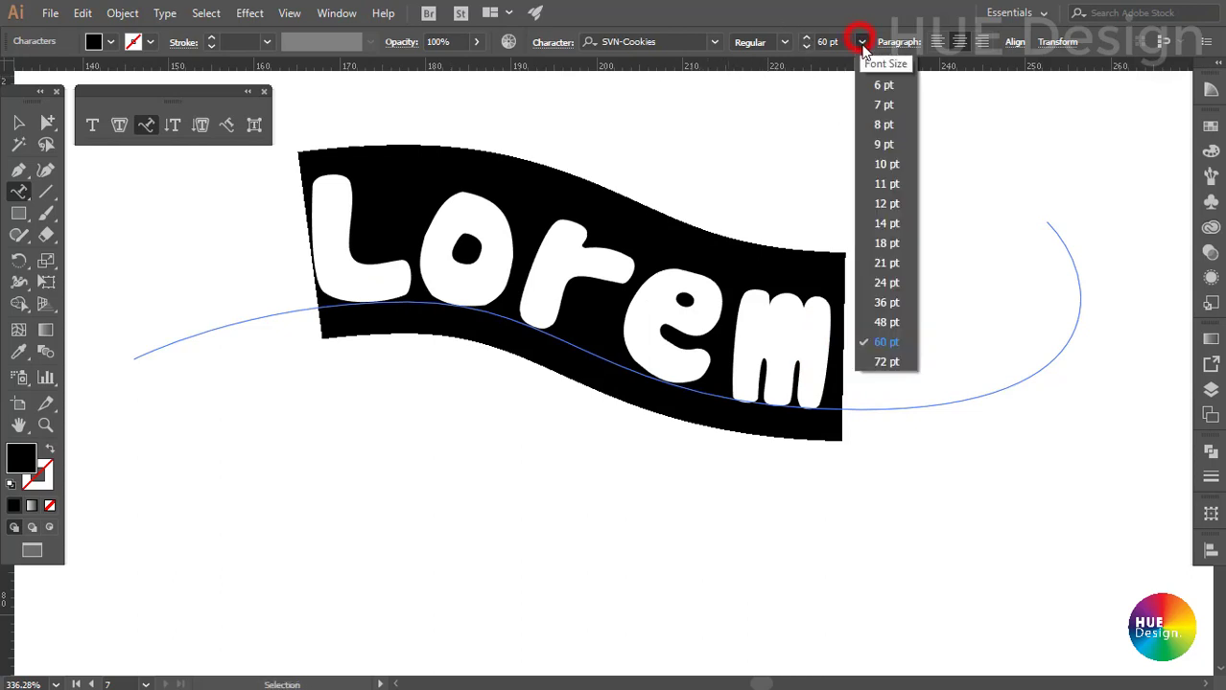
{"action": "left_click", "coordinate": [884, 205]}
Select all of Lorem on the path and clear the font name field
{"action": "left_click", "coordinate": [596, 338]}
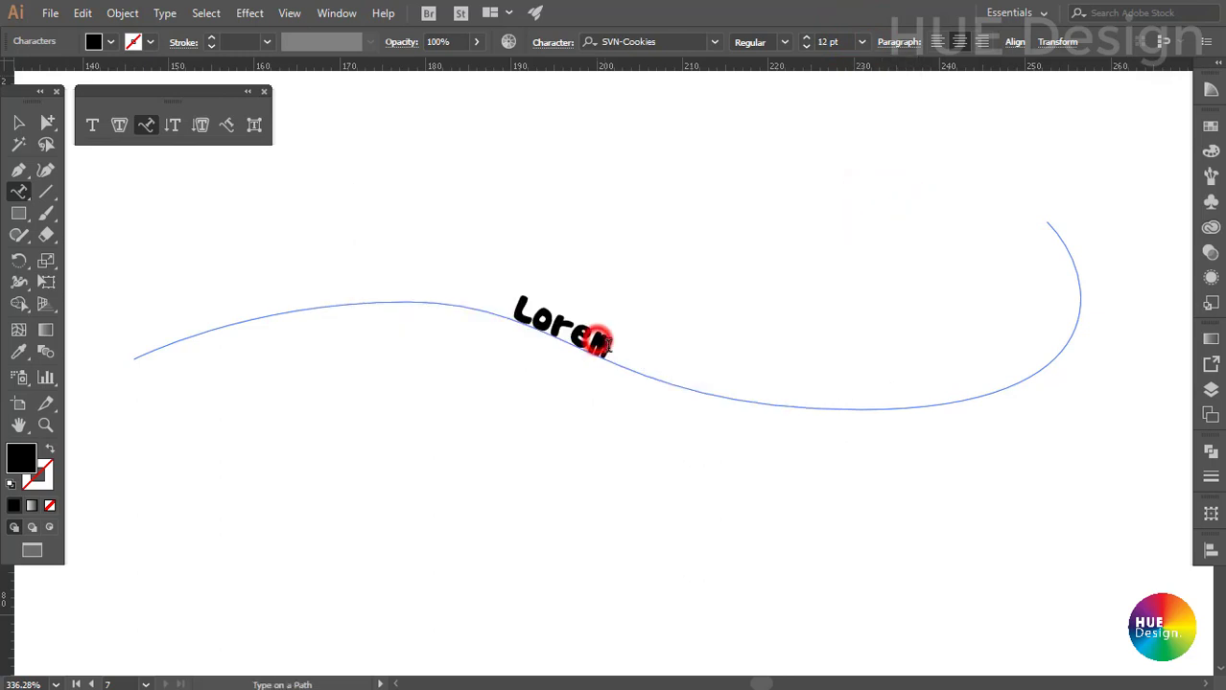
{"action": "left_click_drag", "start_coordinate": [609, 347], "coordinate": [465, 309]}
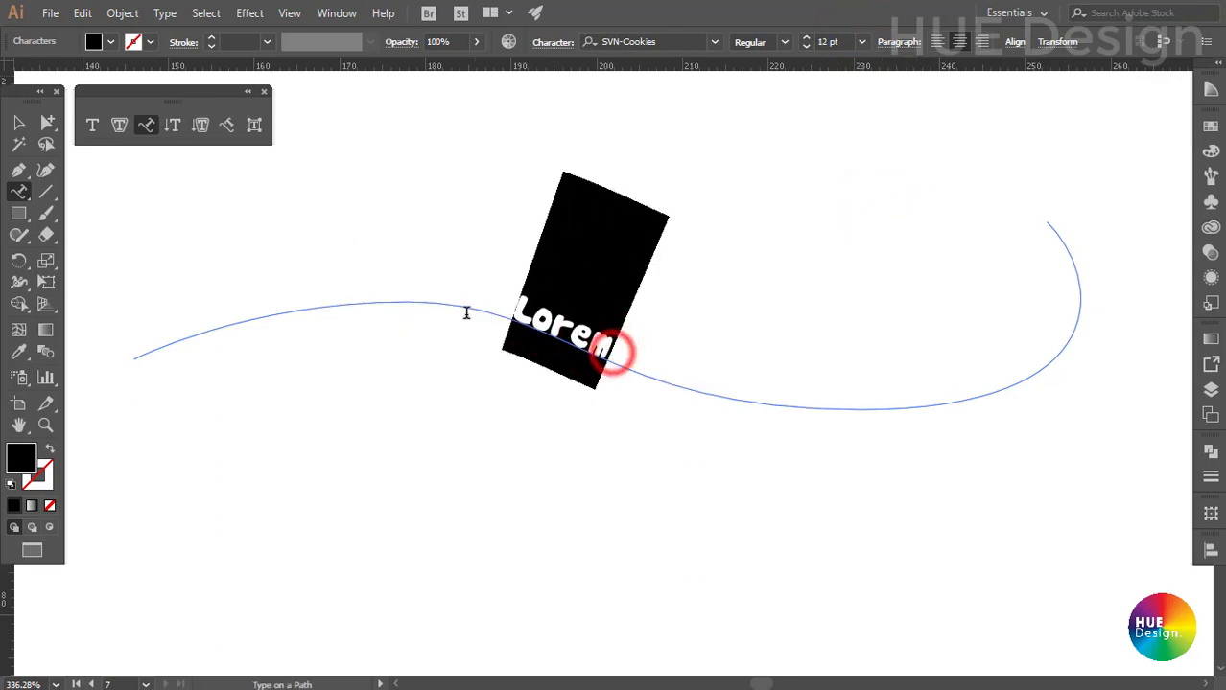
{"action": "left_click", "coordinate": [691, 42]}
{"action": "key", "text": "BackSpace"}
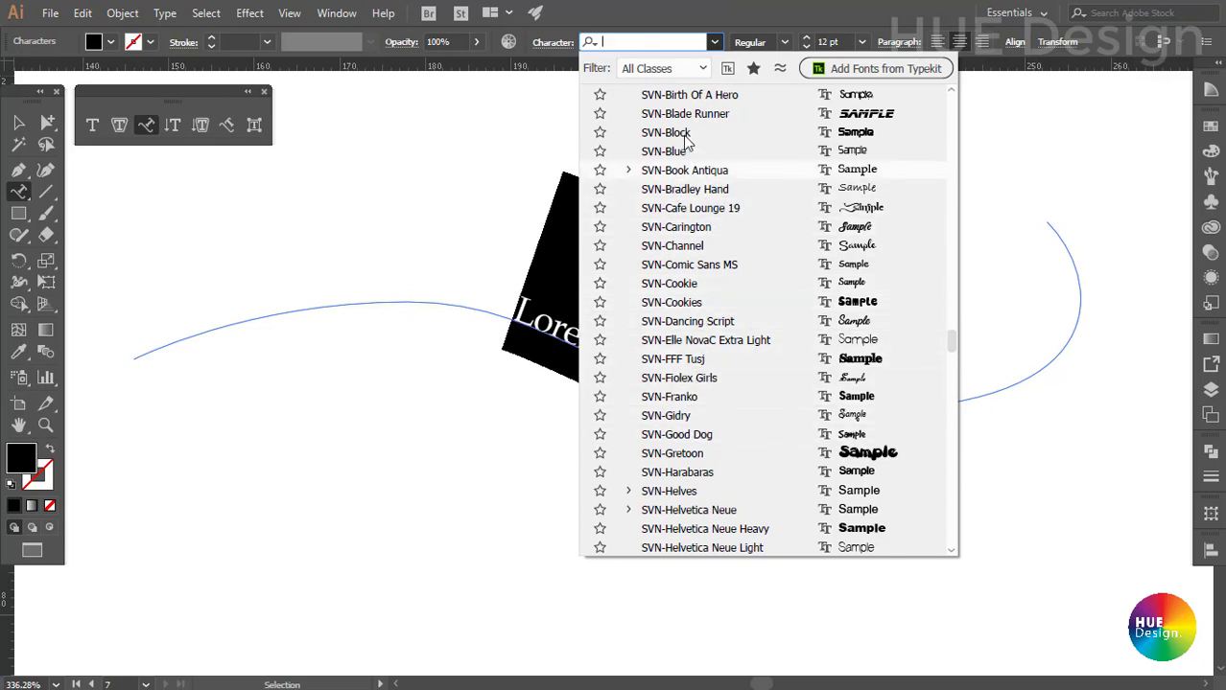
Apply UTM Daxline from the font list to the Lorem path text
{"action": "left_click", "coordinate": [715, 43]}
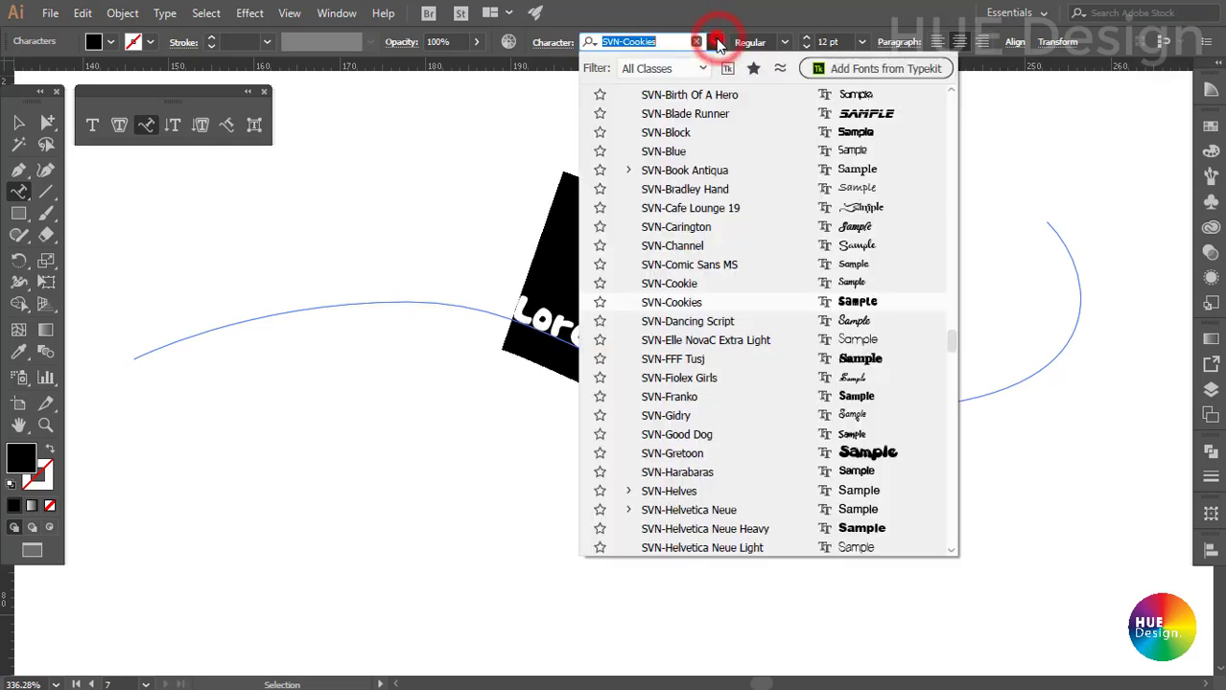
{"action": "scroll", "coordinate": [712, 384], "scroll_direction": "down", "scroll_amount": 10}
{"action": "scroll", "coordinate": [711, 381], "scroll_direction": "down", "scroll_amount": 9}
{"action": "scroll", "coordinate": [709, 376], "scroll_direction": "down", "scroll_amount": 6}
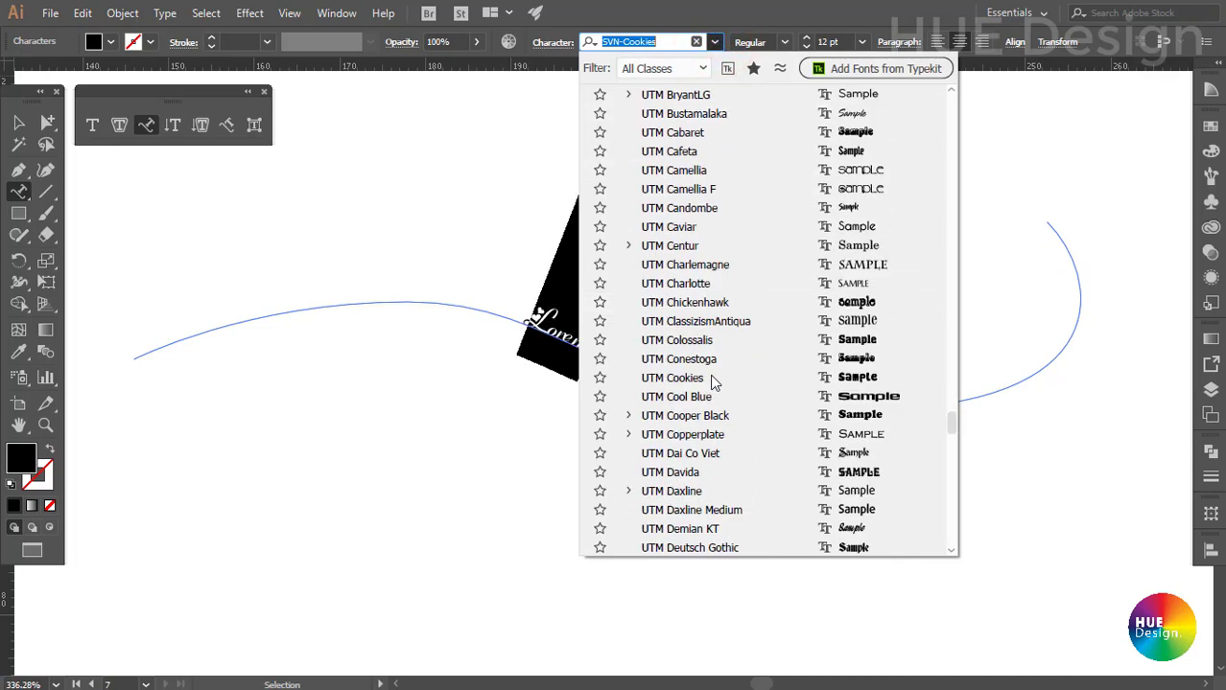
{"action": "scroll", "coordinate": [710, 374], "scroll_direction": "down", "scroll_amount": 6}
{"action": "scroll", "coordinate": [705, 355], "scroll_direction": "down", "scroll_amount": 6}
{"action": "scroll", "coordinate": [698, 331], "scroll_direction": "up", "scroll_amount": 6}
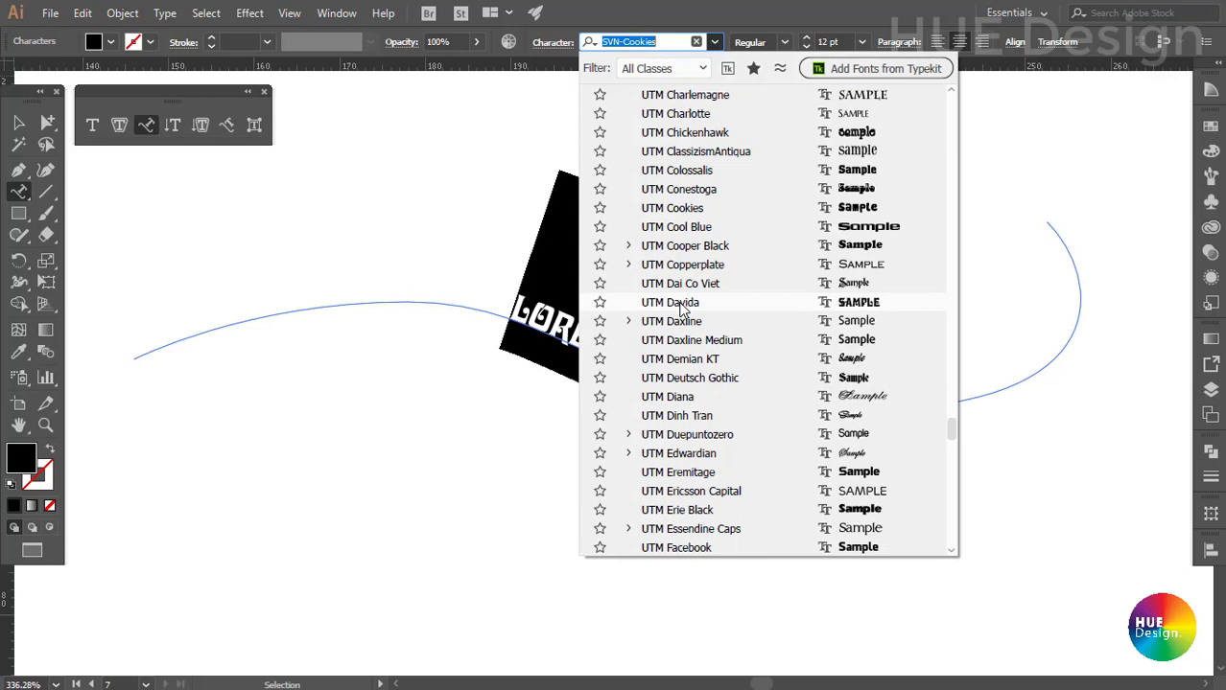
{"action": "left_click", "coordinate": [680, 316]}
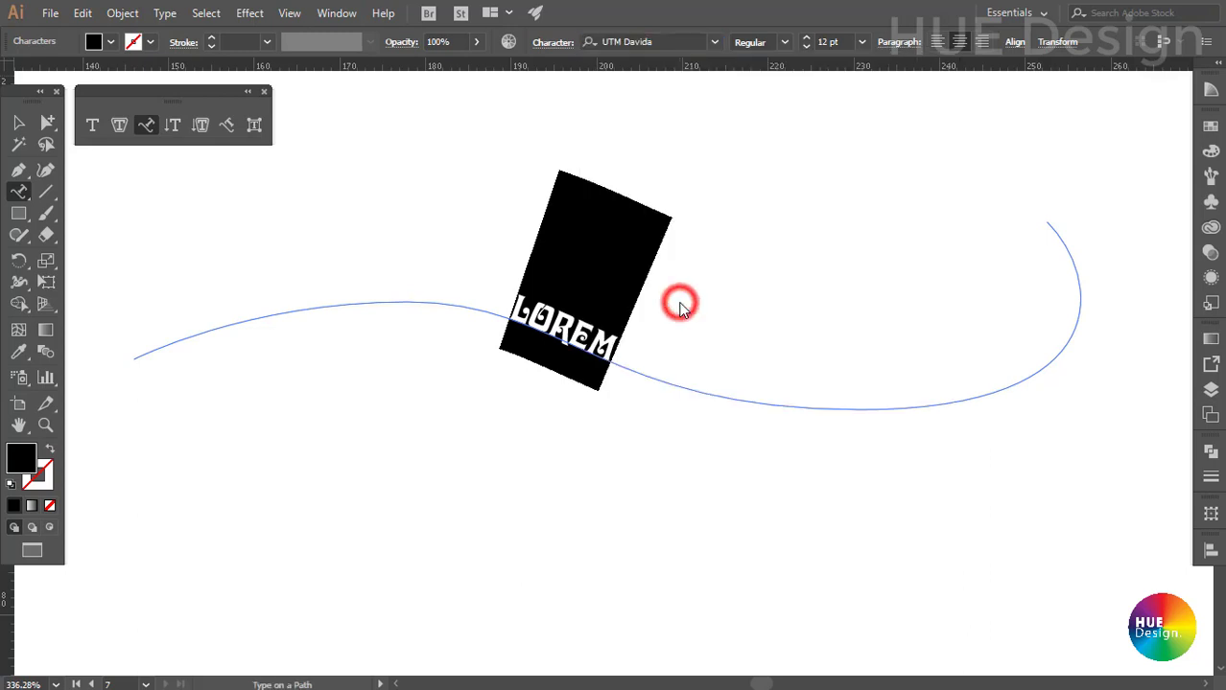
{"action": "left_click", "coordinate": [662, 39]}
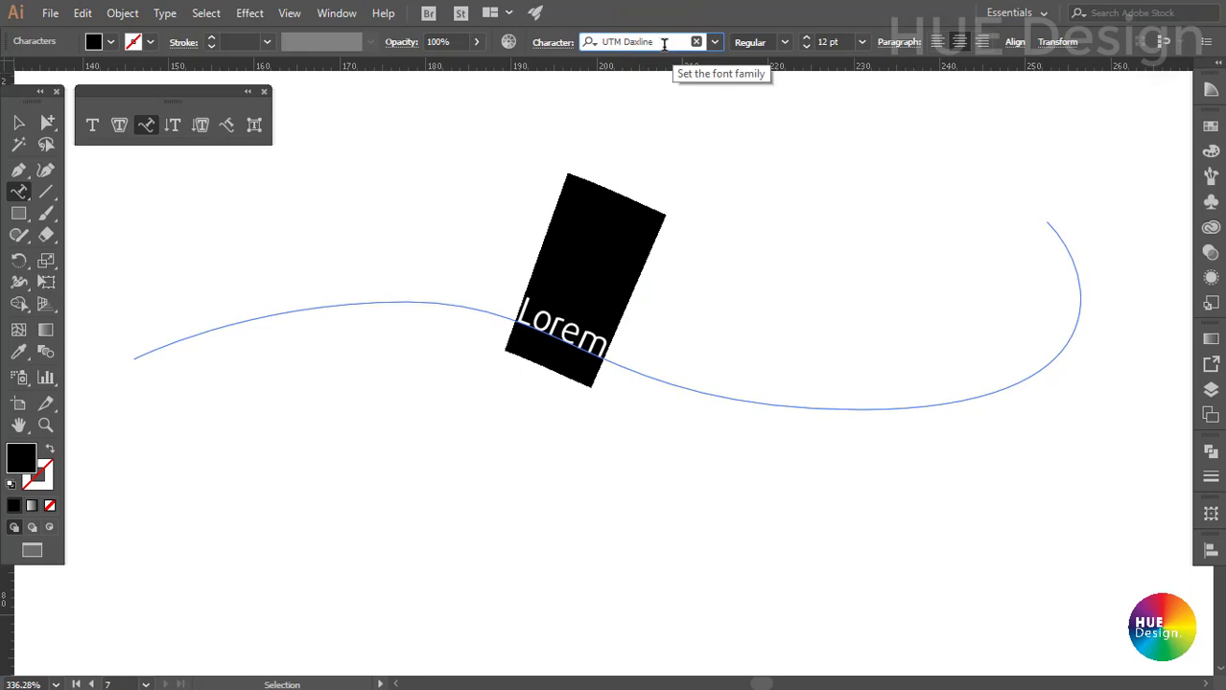
Preview further fonts on Lorem with Page Down, then search fonts for 'time'
{"action": "key", "text": "Page_Down"}
{"action": "key", "text": "Page_Down"}
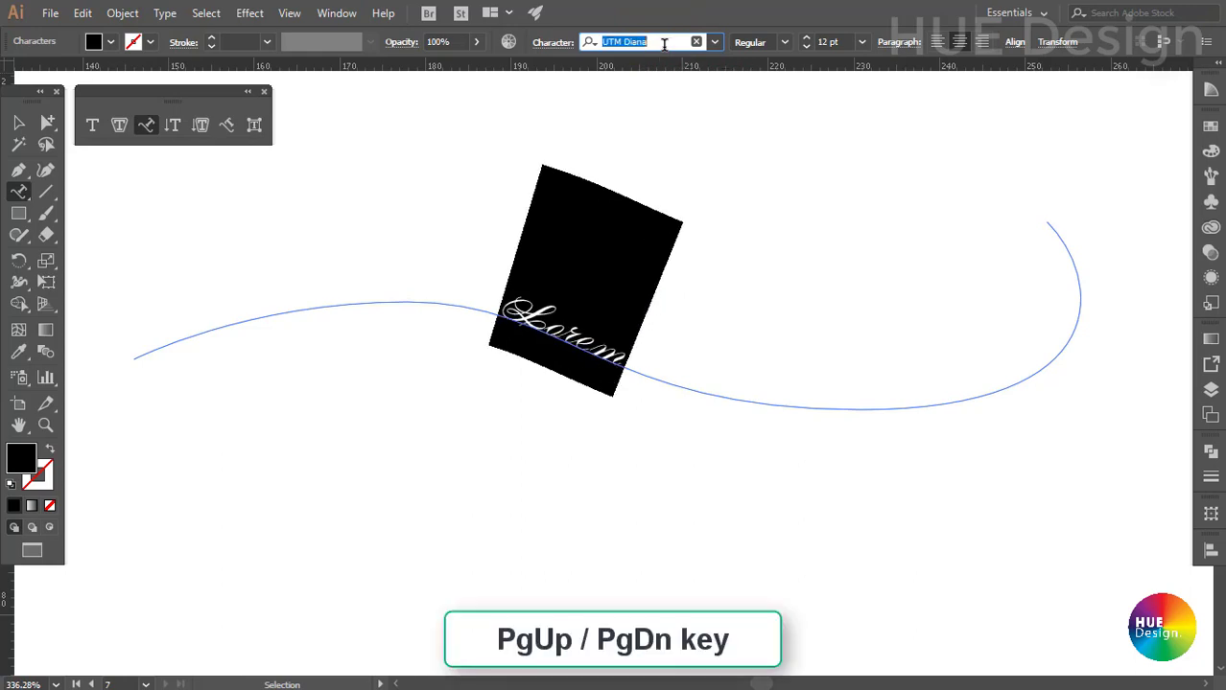
{"action": "key", "text": "Page_Down"}
{"action": "key", "text": "Page_Down"}
{"action": "key", "text": "Page_Down"}
{"action": "key", "text": "Page_Down"}
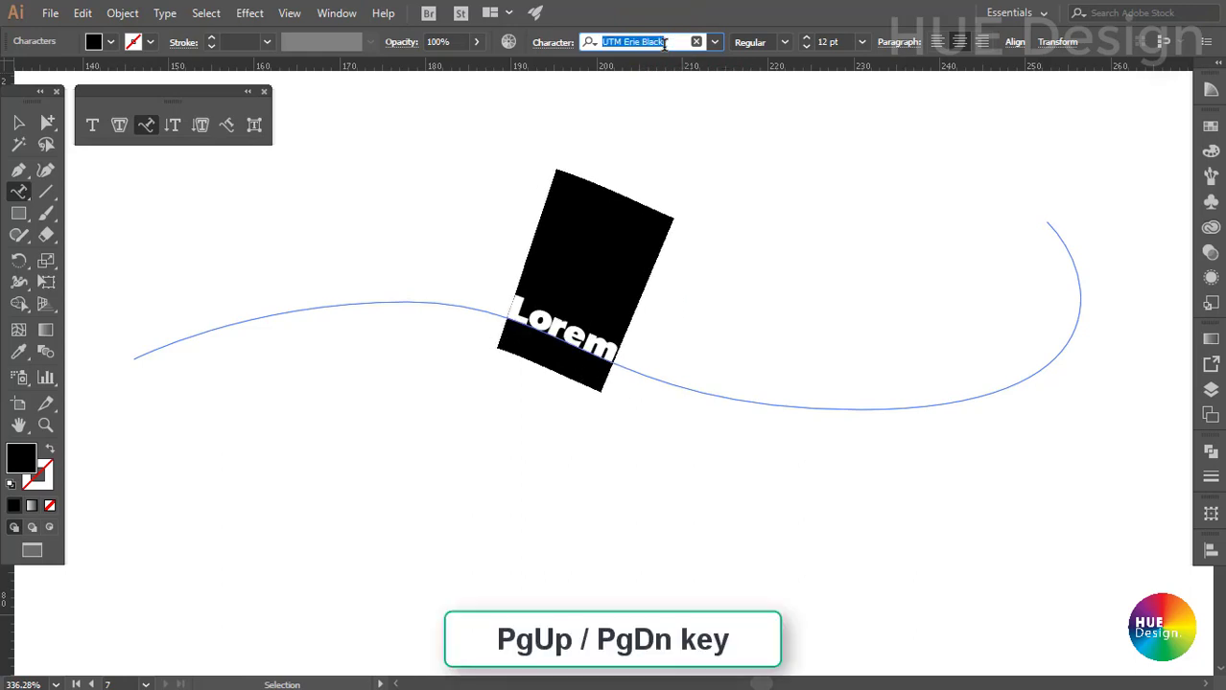
{"action": "left_click", "coordinate": [676, 40]}
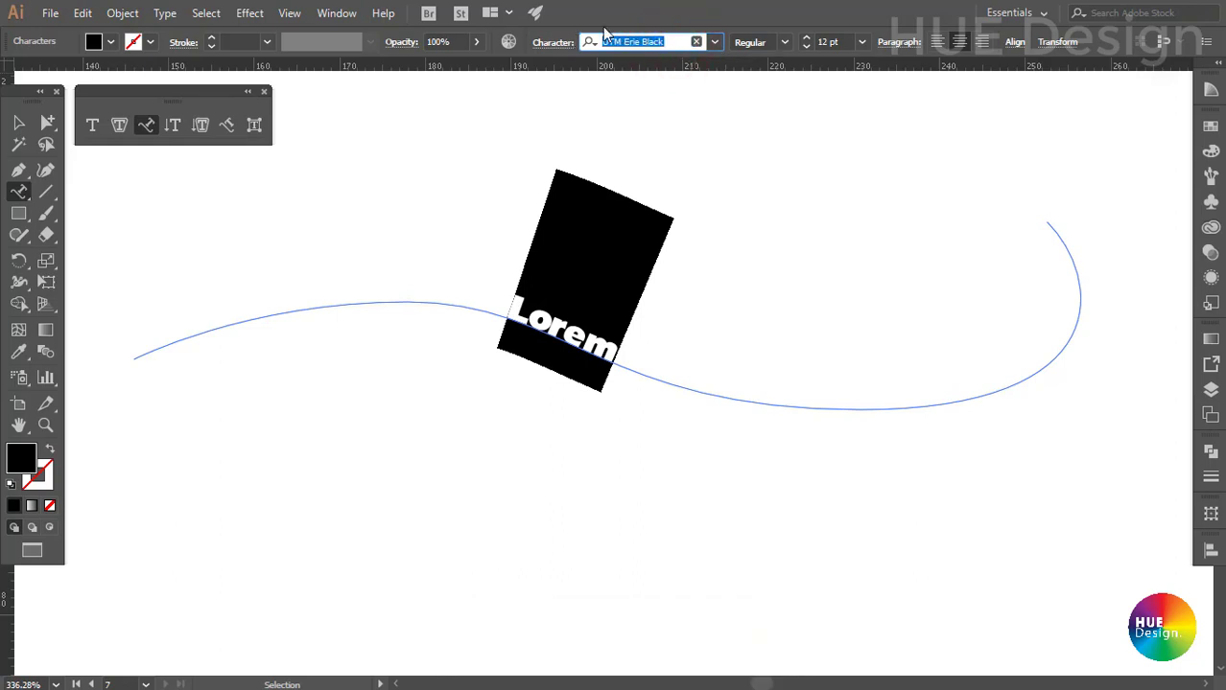
{"action": "type", "text": "time"}
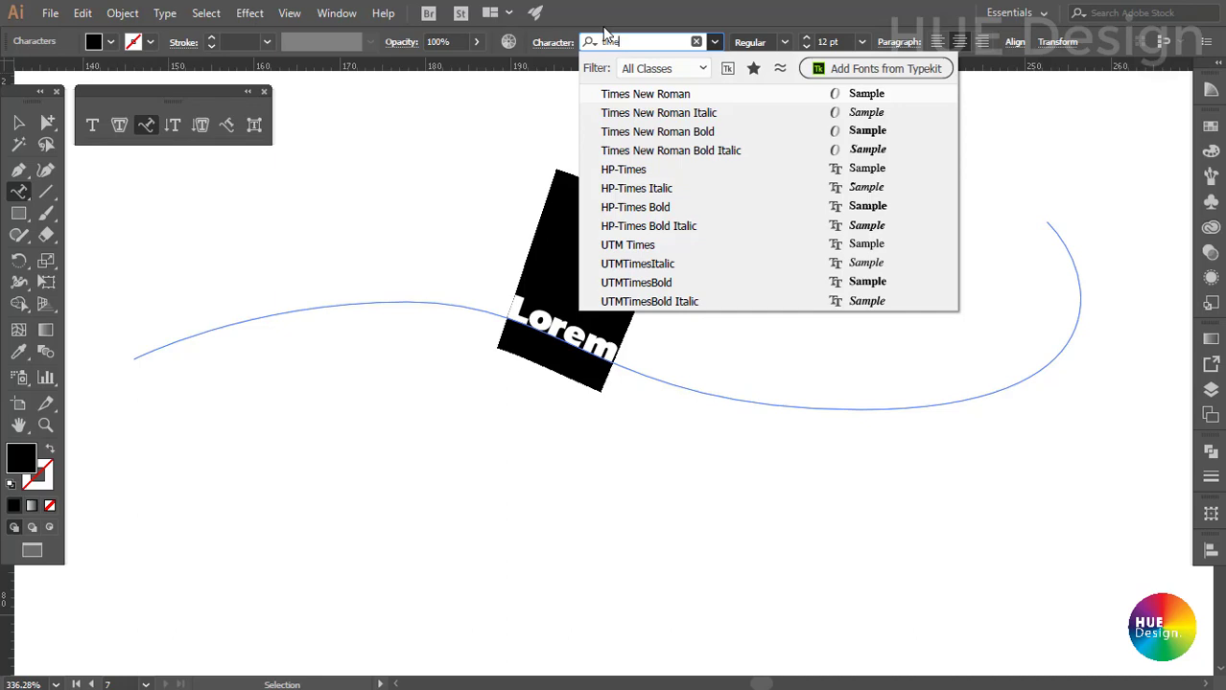
Set the Lorem path text in Times New Roman
{"action": "left_click", "coordinate": [638, 94]}
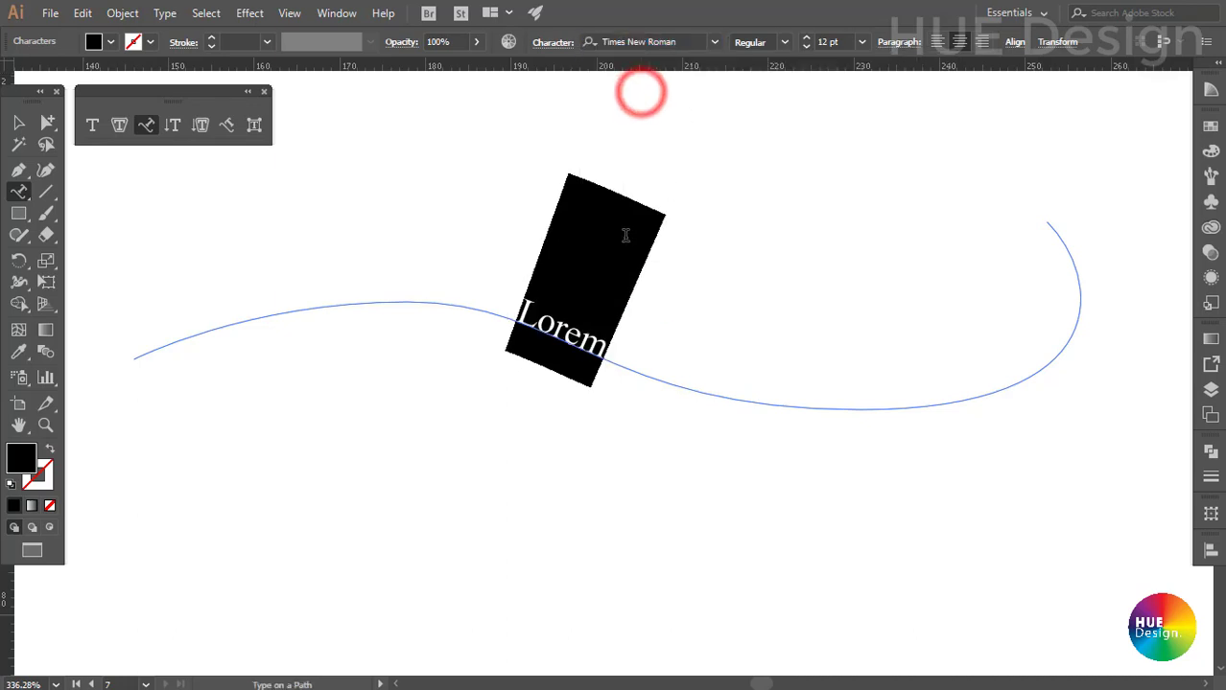
{"action": "left_click", "coordinate": [612, 350]}
{"action": "left_click_drag", "start_coordinate": [610, 353], "coordinate": [549, 336]}
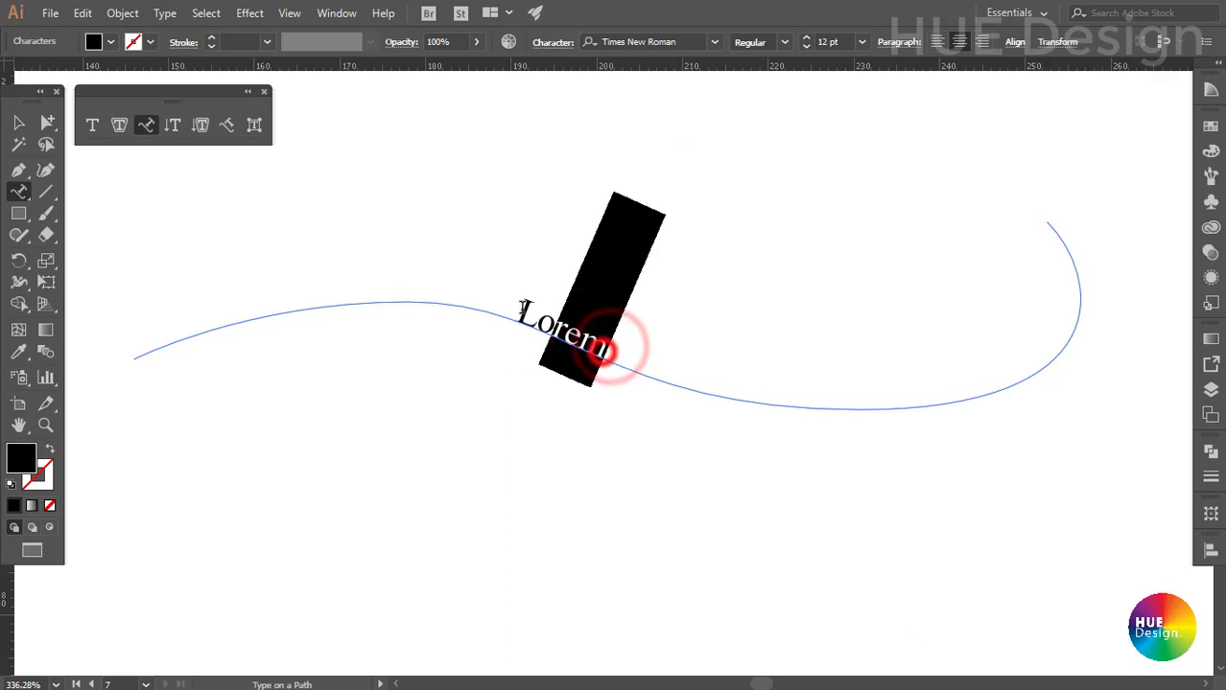
Extend the path text with extra typed characters to reach the curve's end, then deselect
{"action": "left_click", "coordinate": [607, 347]}
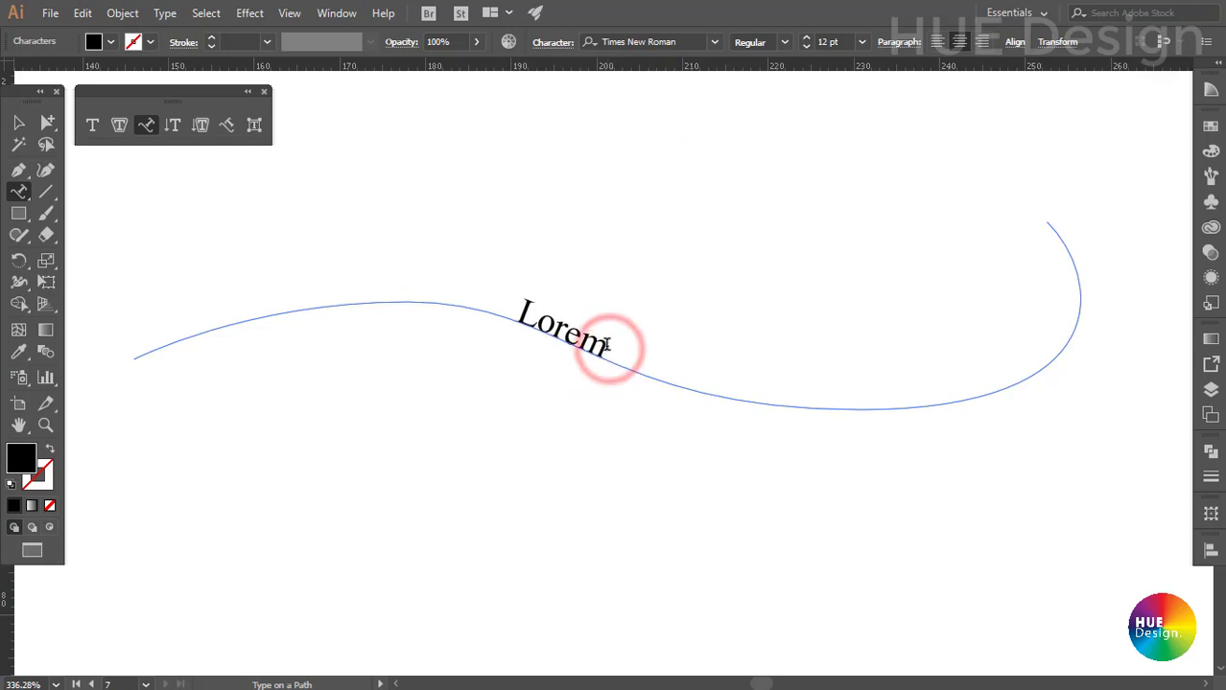
{"action": "type", "text": " hafjsdf"}
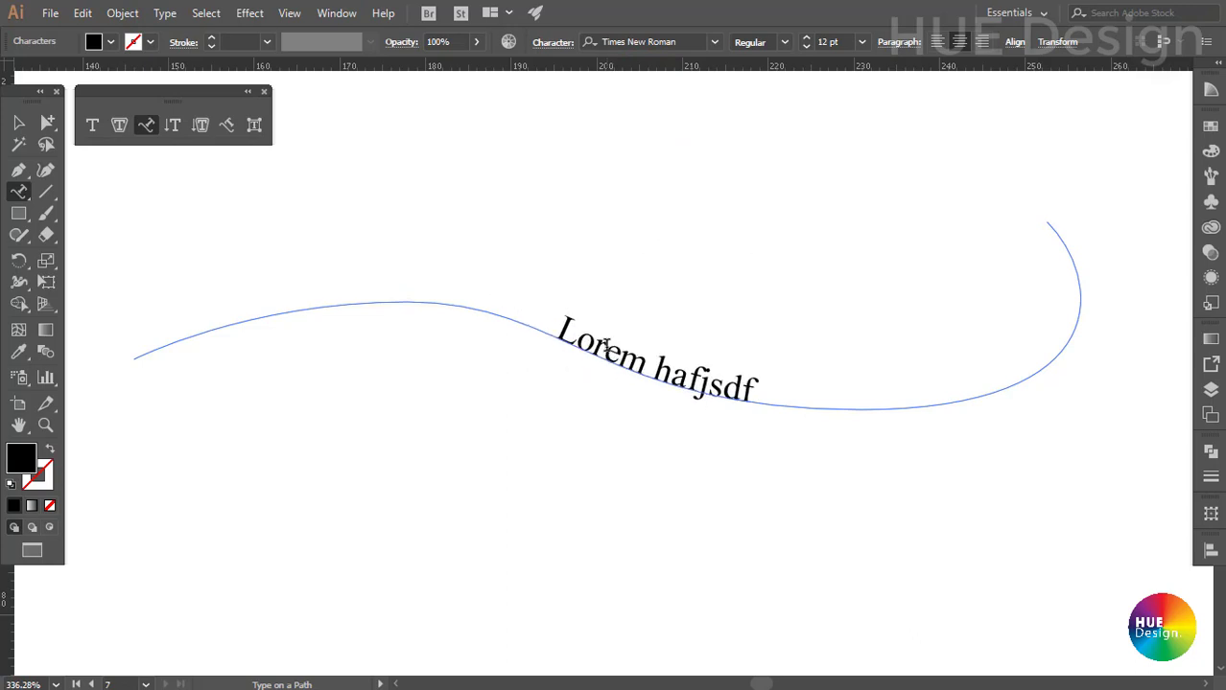
{"action": "type", "text": "jsdfhdsvnsdkdfhsdkhfsikfhsdfuh"}
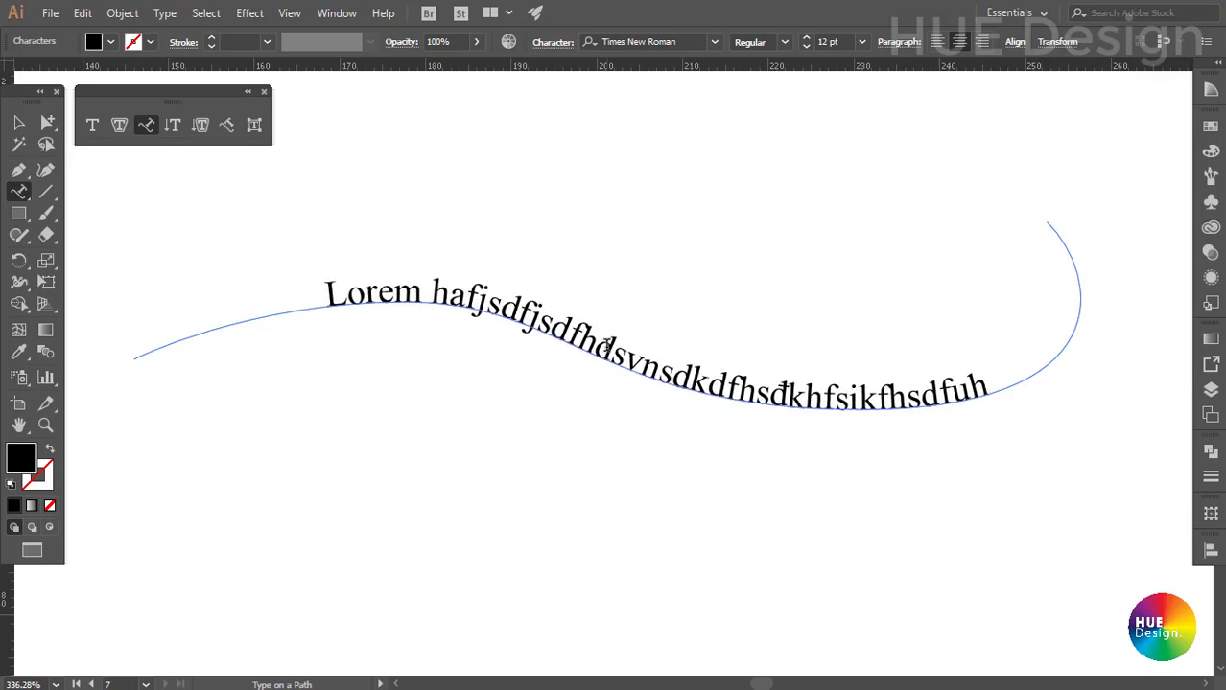
{"action": "type", "text": "sssd fhsdkfh"}
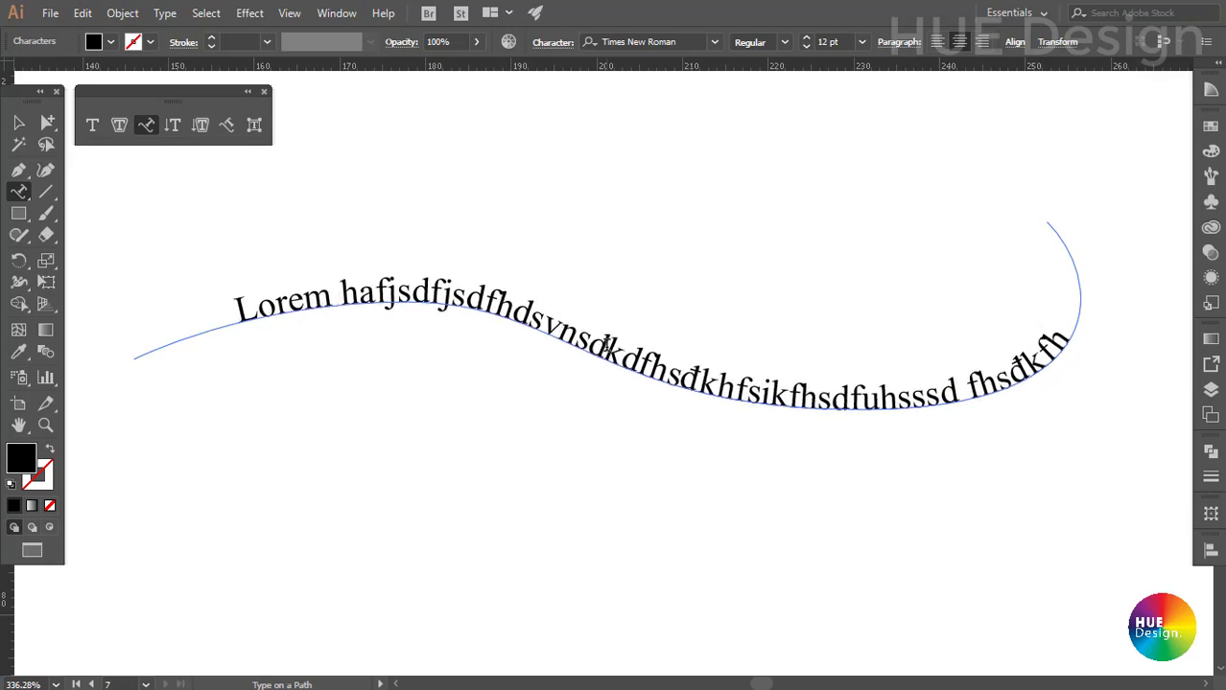
{"action": "type", "text": "sd hfhsdjfhsd"}
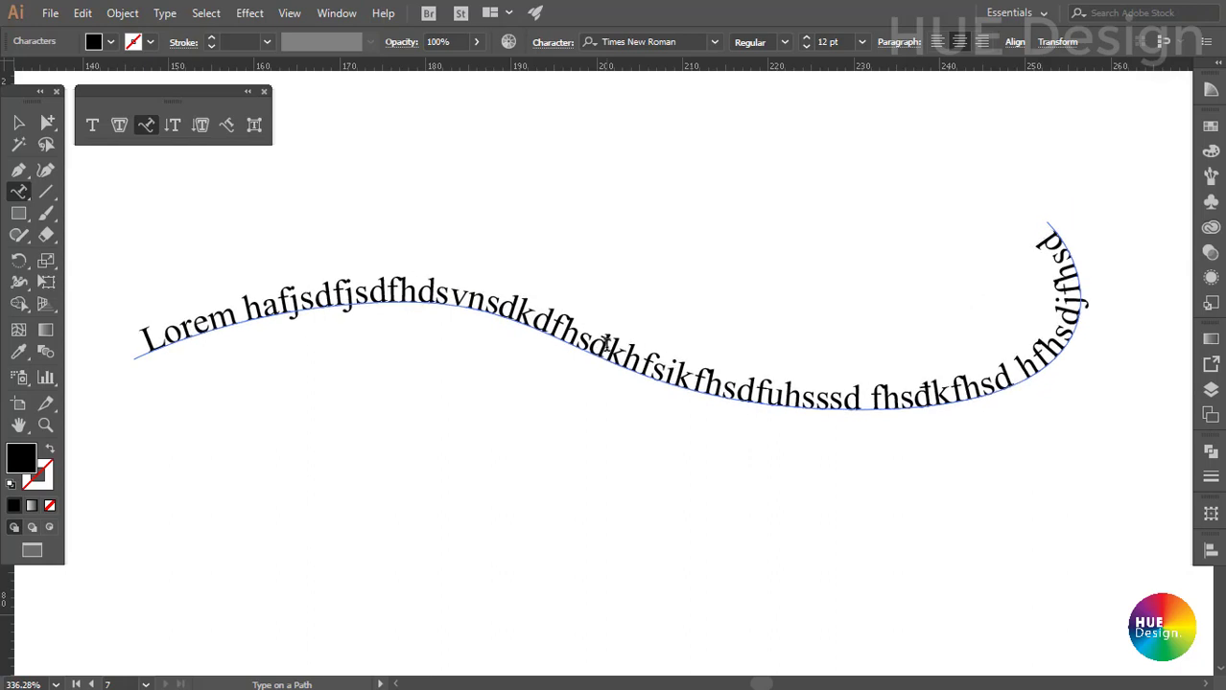
{"action": "left_click", "coordinate": [18, 122]}
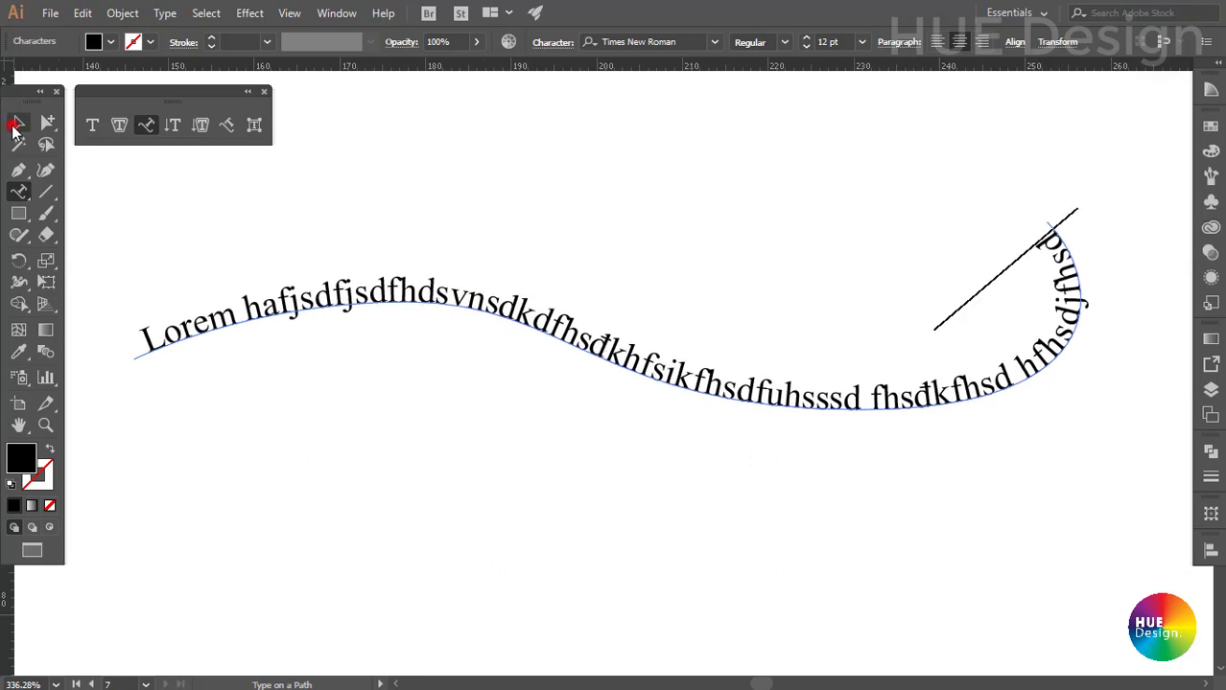
{"action": "left_click", "coordinate": [437, 466]}
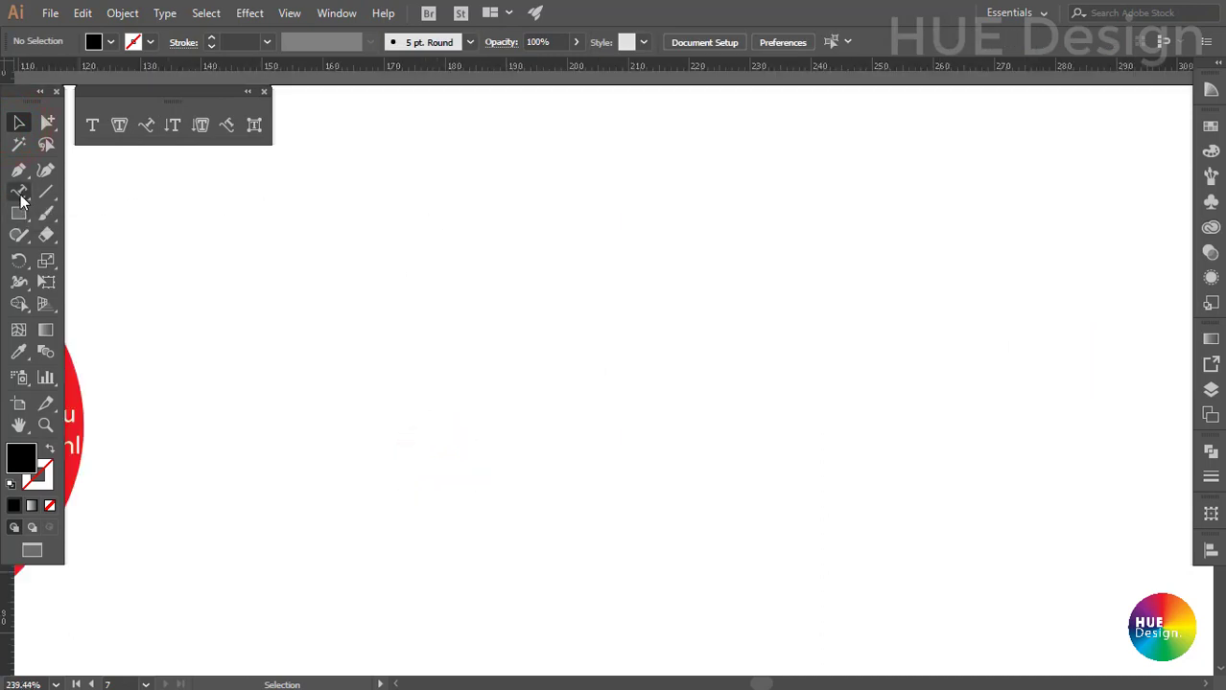
{"action": "left_click", "coordinate": [21, 197]}
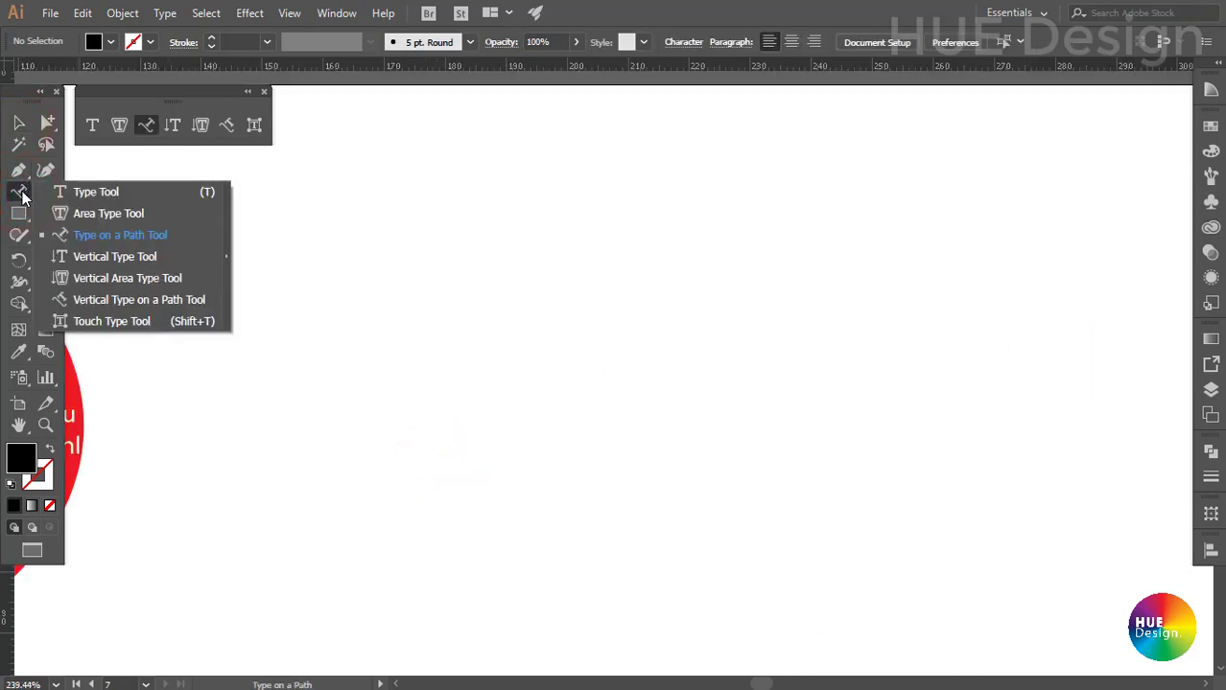
Draw a circle with the Ellipse tool and move it down and right
{"action": "left_click_drag", "start_coordinate": [21, 215], "coordinate": [80, 255]}
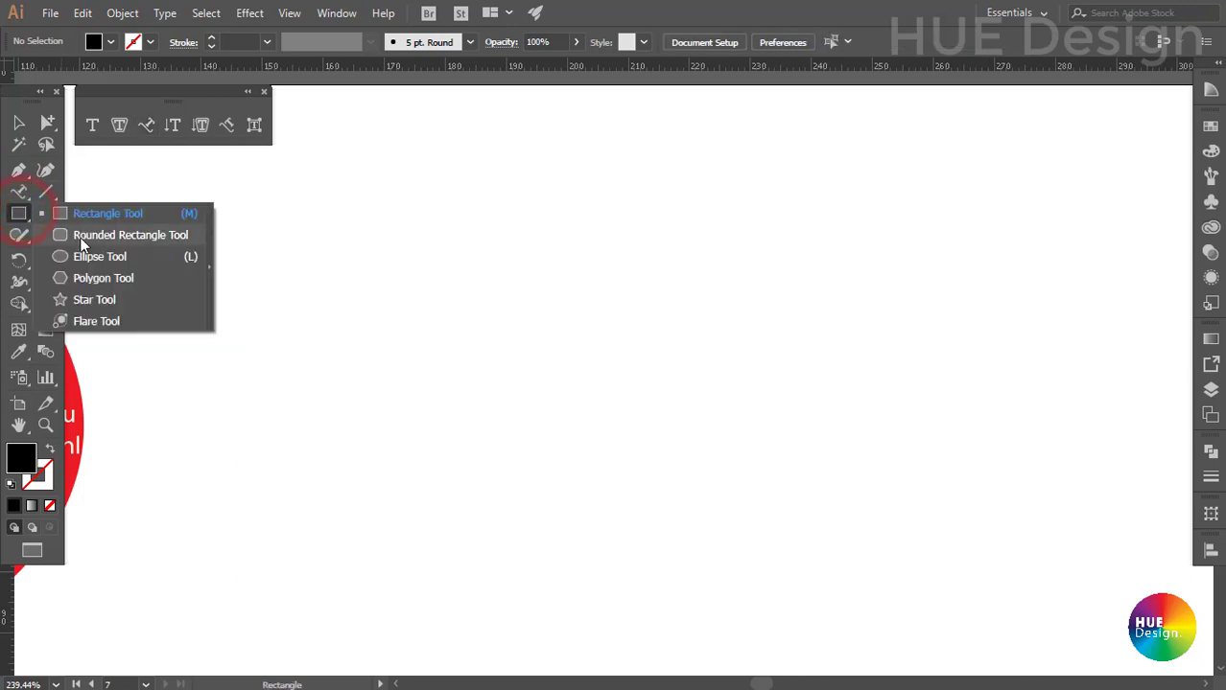
{"action": "mouse_move", "coordinate": [435, 259]}
{"action": "left_mouse_down"}
{"action": "mouse_move", "coordinate": [611, 420]}
{"action": "mouse_move", "coordinate": [587, 380]}
{"action": "left_mouse_up"}
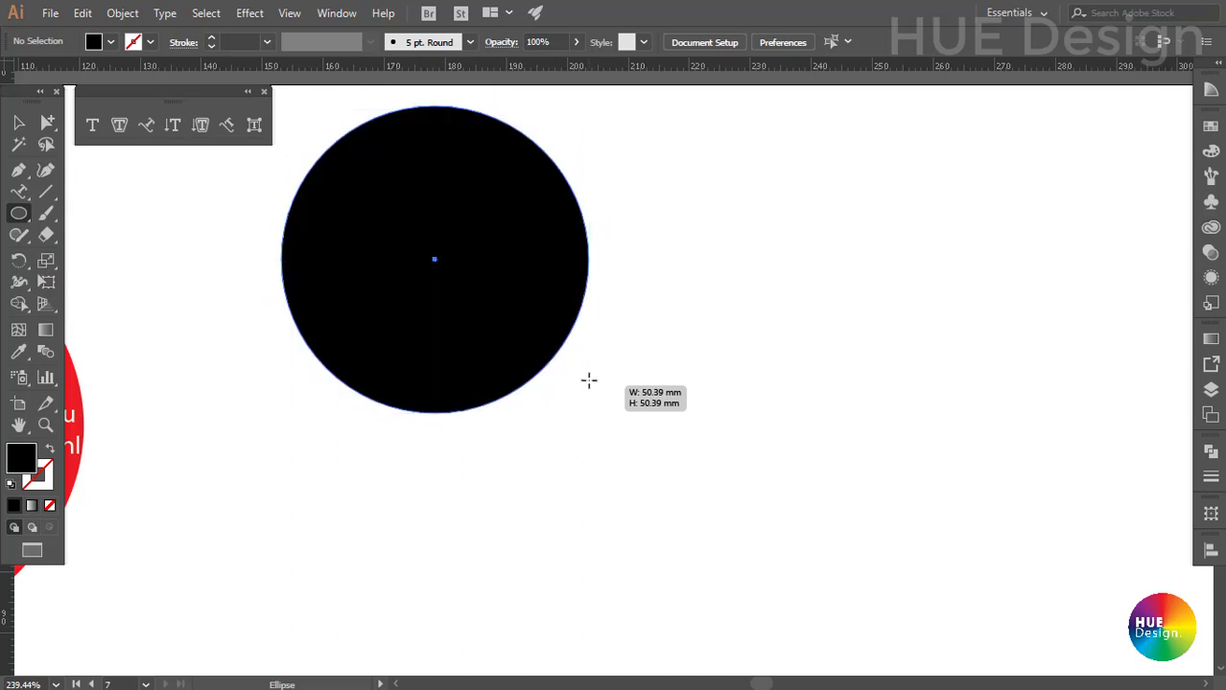
{"action": "key", "text": "v"}
{"action": "left_click_drag", "start_coordinate": [459, 288], "coordinate": [507, 427]}
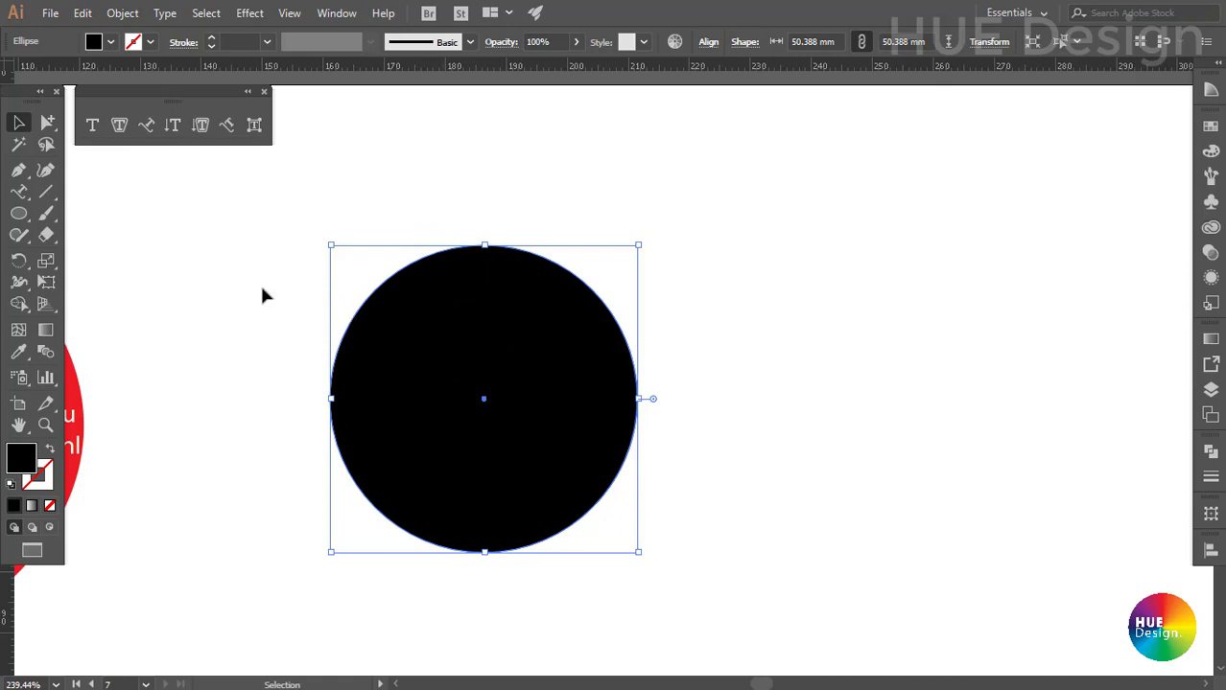
Wrap placeholder text around the circle's edge with Type on a Path, then reselect it
{"action": "left_click", "coordinate": [145, 127]}
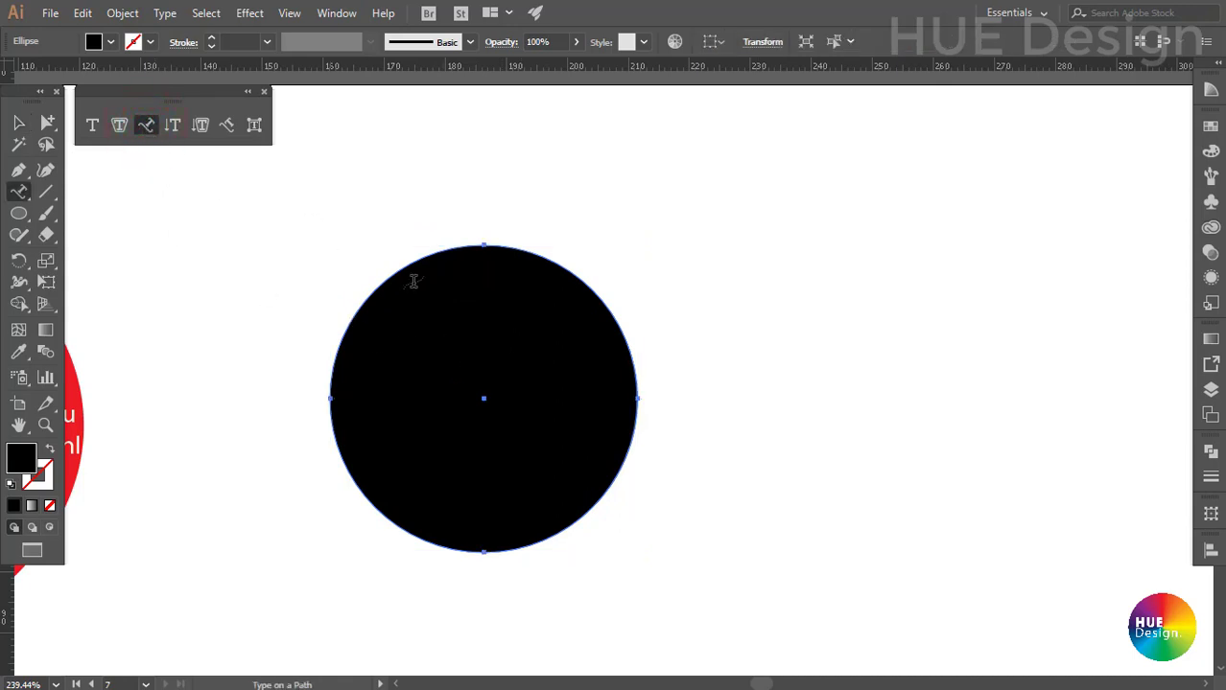
{"action": "left_click", "coordinate": [331, 371]}
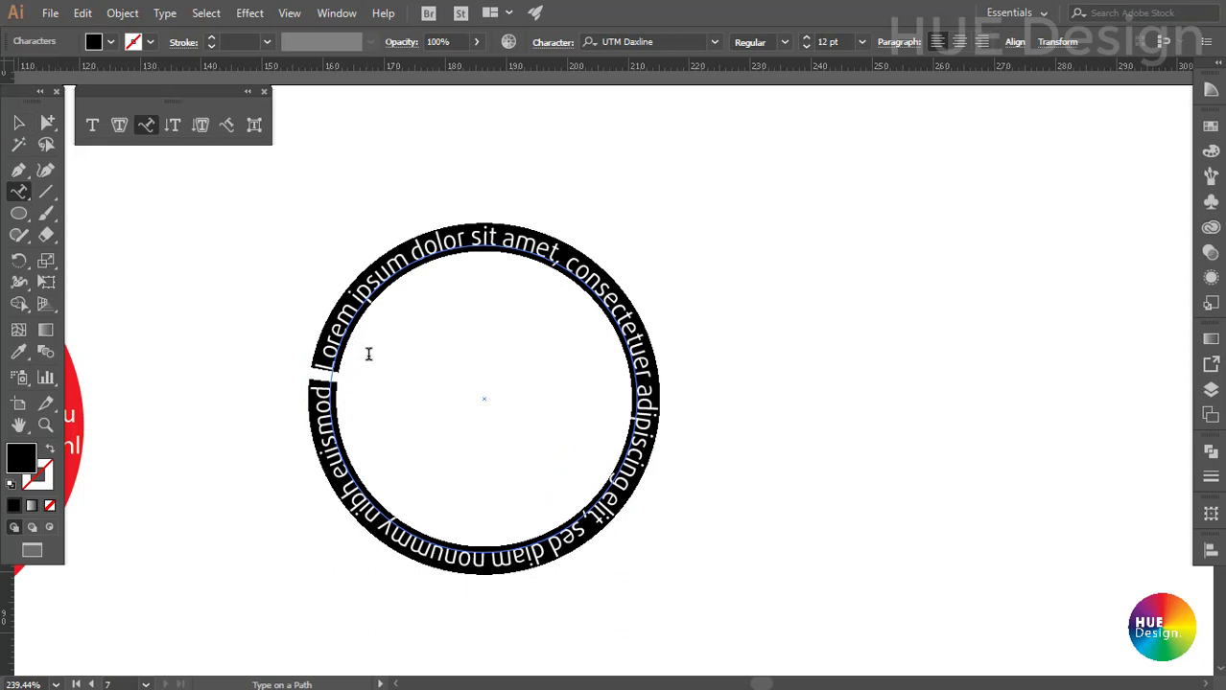
{"action": "left_click", "coordinate": [18, 122]}
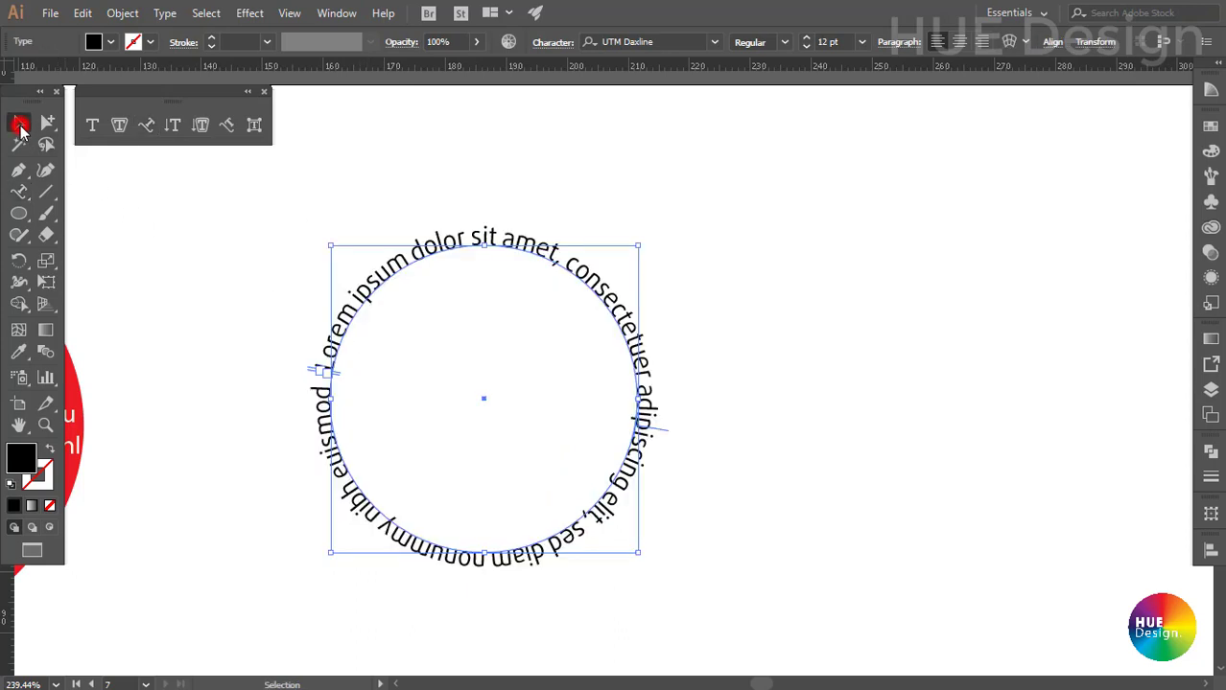
{"action": "left_click", "coordinate": [751, 262]}
{"action": "left_click_drag", "start_coordinate": [431, 196], "coordinate": [518, 278]}
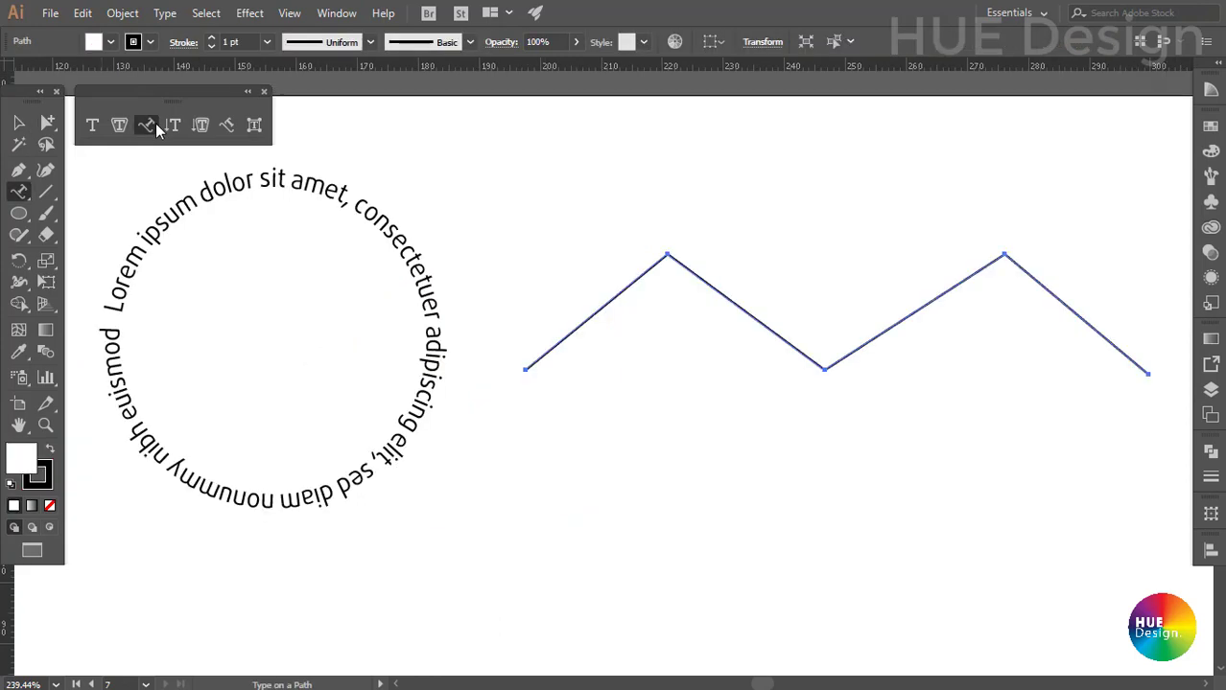
Run Lorem ipsum along the zigzag path with Type on a Path, then deselect it
{"action": "left_click", "coordinate": [146, 125]}
{"action": "left_click", "coordinate": [527, 365]}
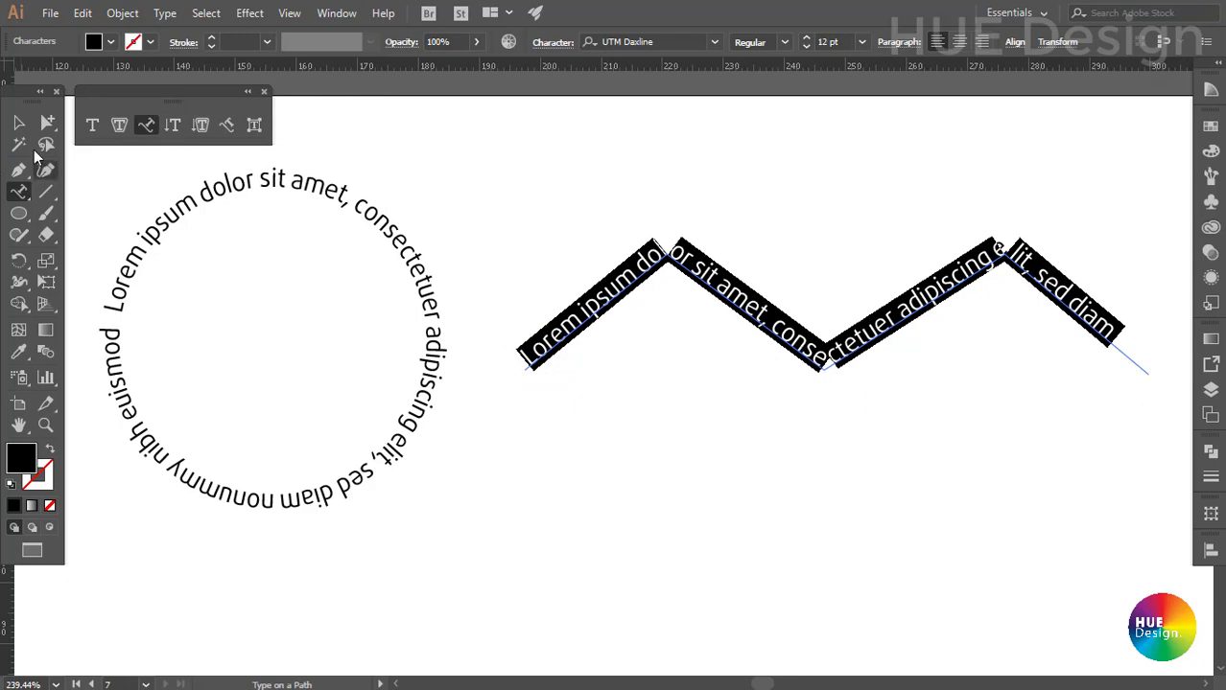
{"action": "left_click", "coordinate": [18, 122]}
{"action": "left_click", "coordinate": [678, 173]}
{"action": "left_click", "coordinate": [833, 443]}
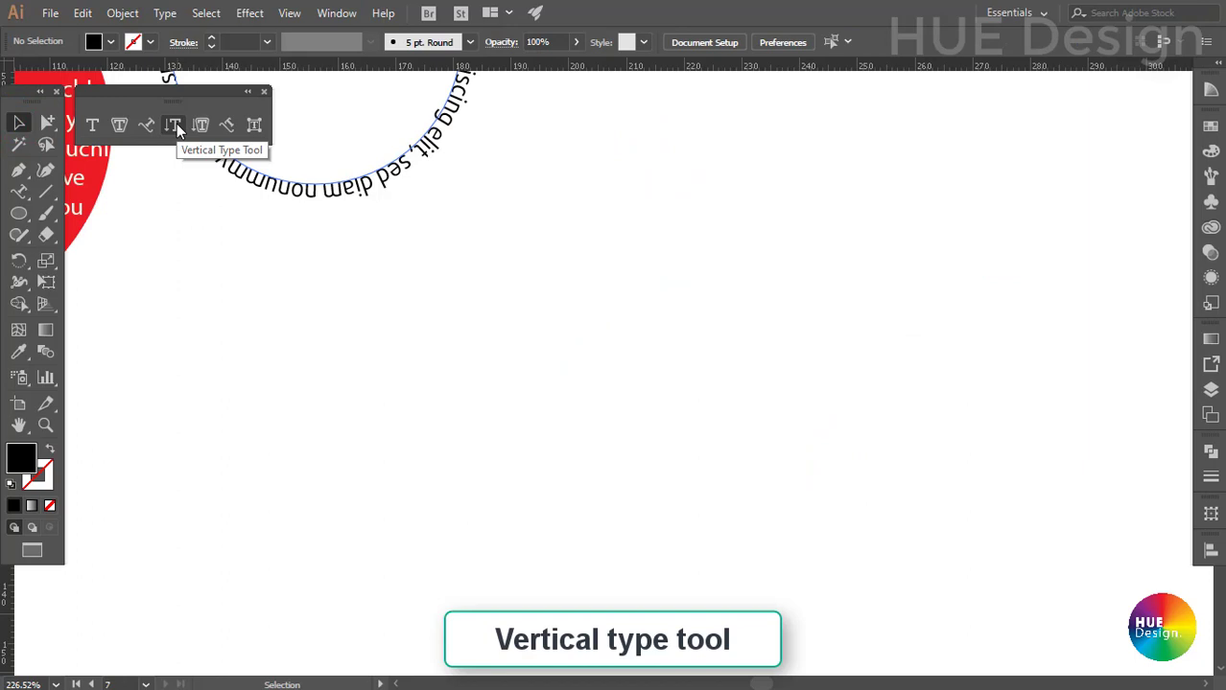
Create vertical type reading 'HAPPY NEW YEAR' with the Vertical Type tool
{"action": "left_click", "coordinate": [174, 125]}
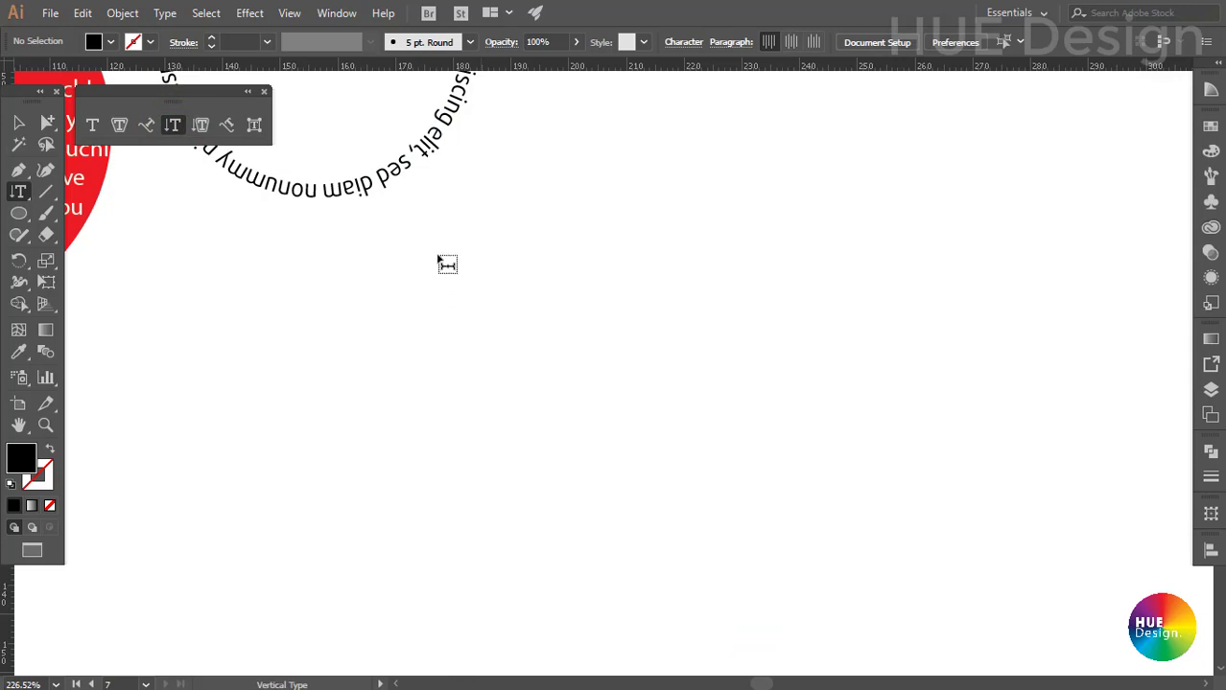
{"action": "left_click", "coordinate": [444, 281]}
{"action": "left_click_drag", "start_coordinate": [440, 523], "coordinate": [437, 269]}
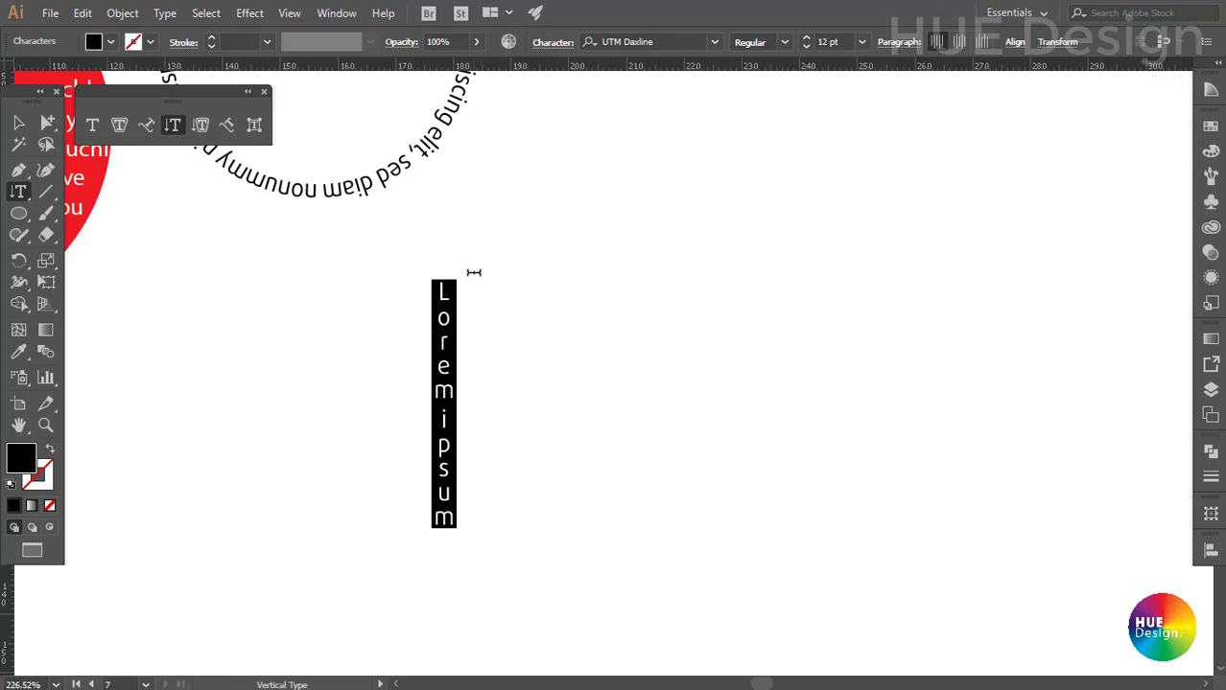
{"action": "type", "text": "HA"}
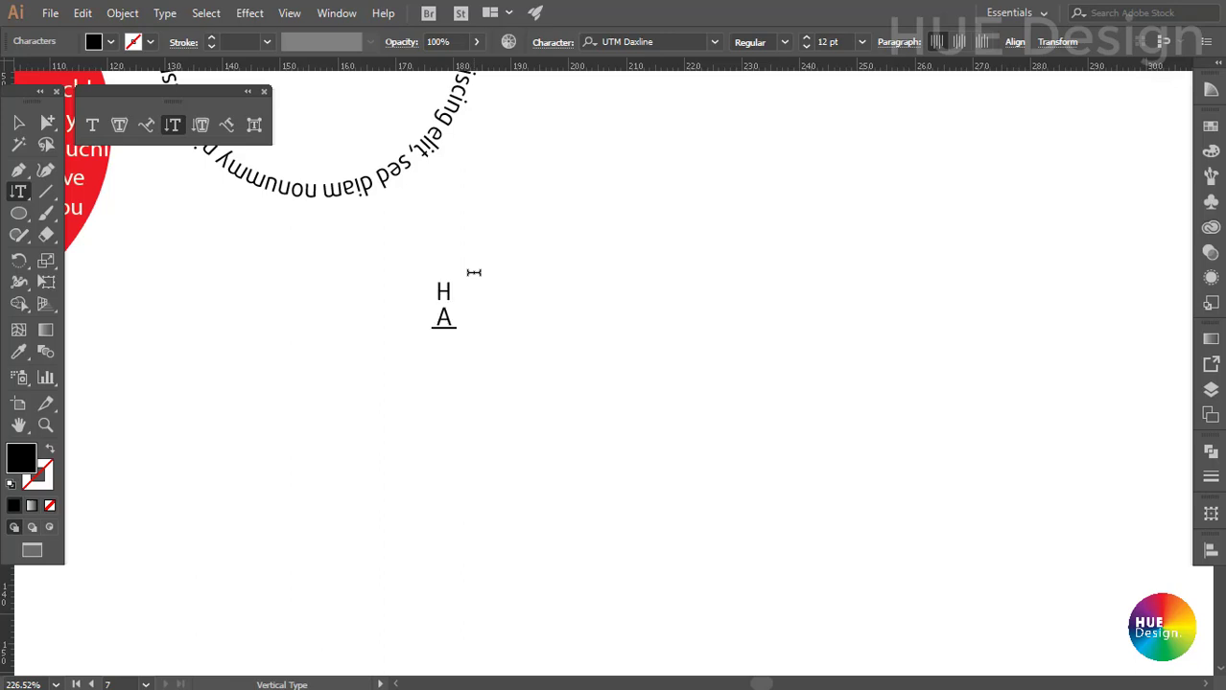
{"action": "type", "text": "PPY NEW YEAR"}
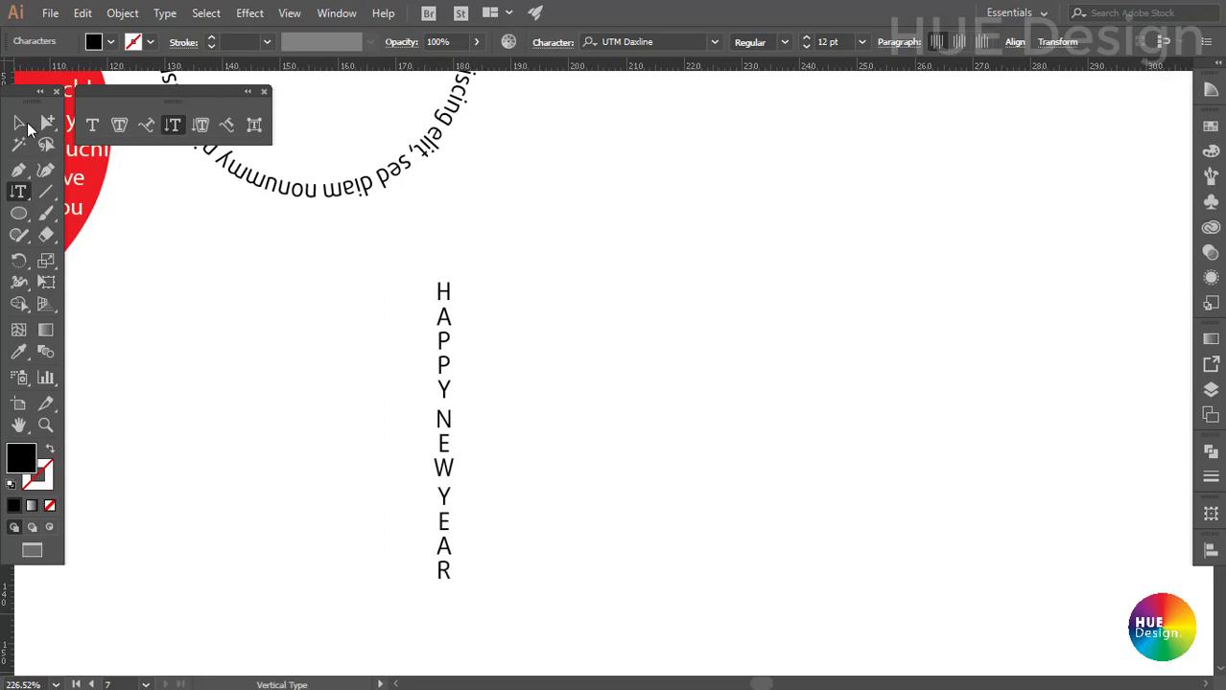
Move the vertical HAPPY NEW YEAR text left and up and set it to Bold
{"action": "left_click", "coordinate": [19, 123]}
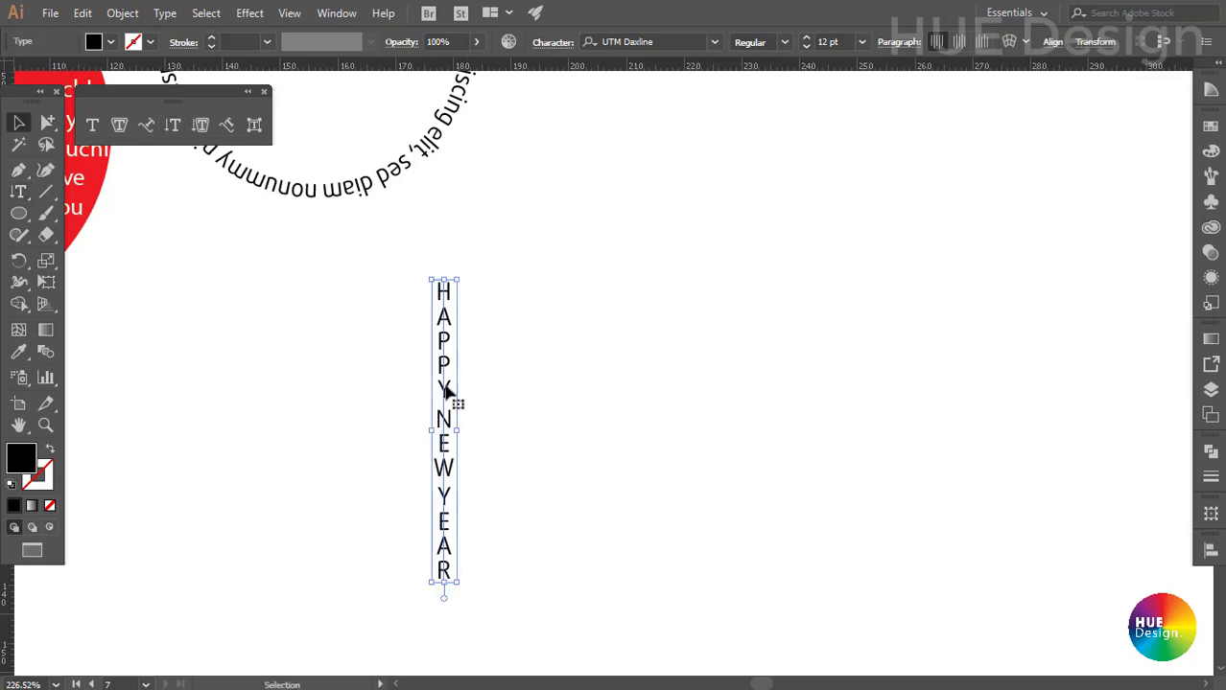
{"action": "left_click_drag", "start_coordinate": [452, 397], "coordinate": [249, 349]}
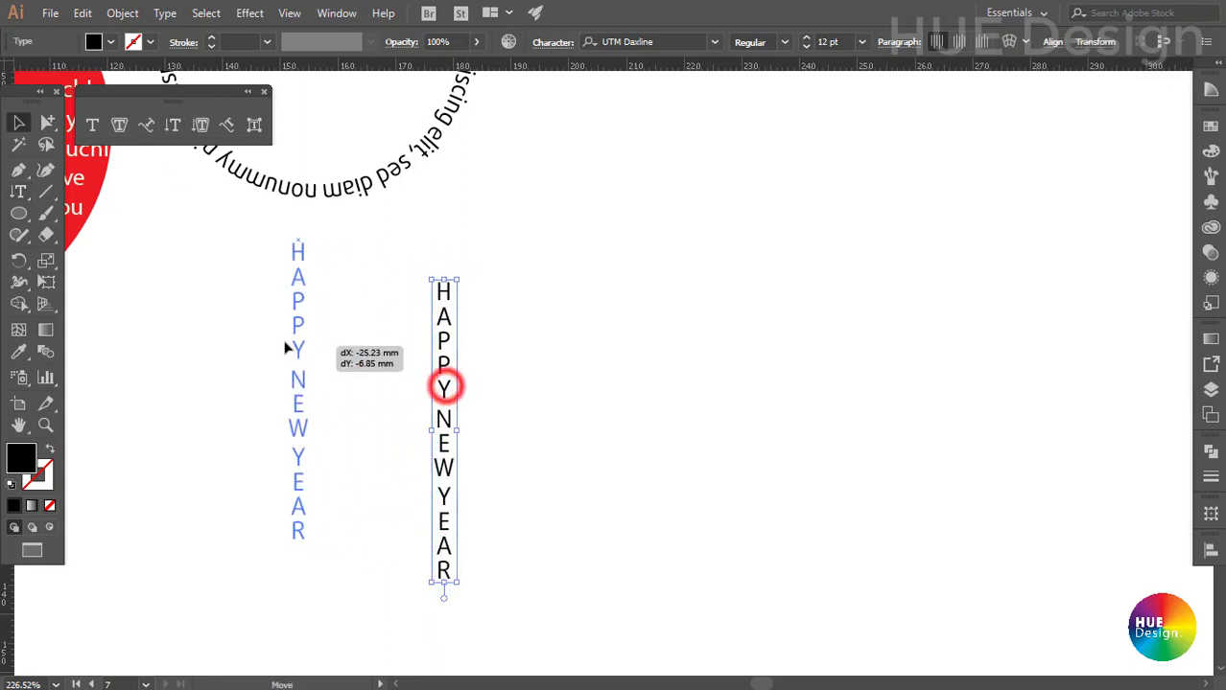
{"action": "left_click", "coordinate": [783, 41]}
{"action": "left_click", "coordinate": [756, 81]}
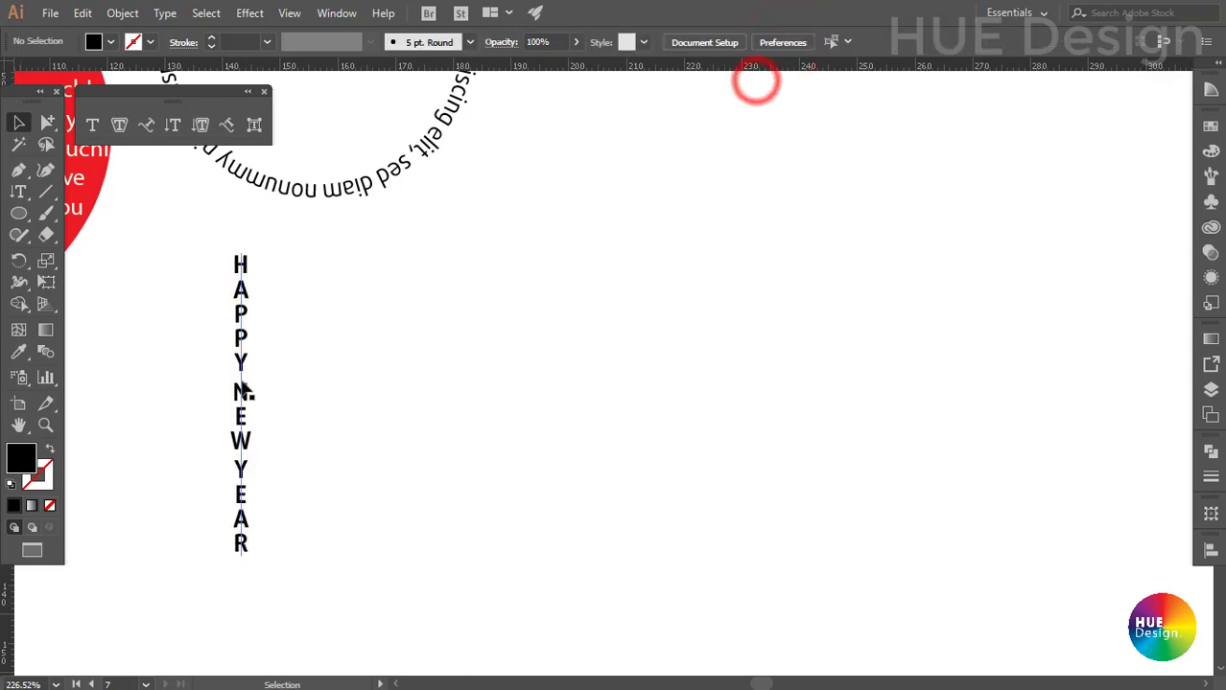
{"action": "left_click_drag", "start_coordinate": [239, 384], "coordinate": [241, 384]}
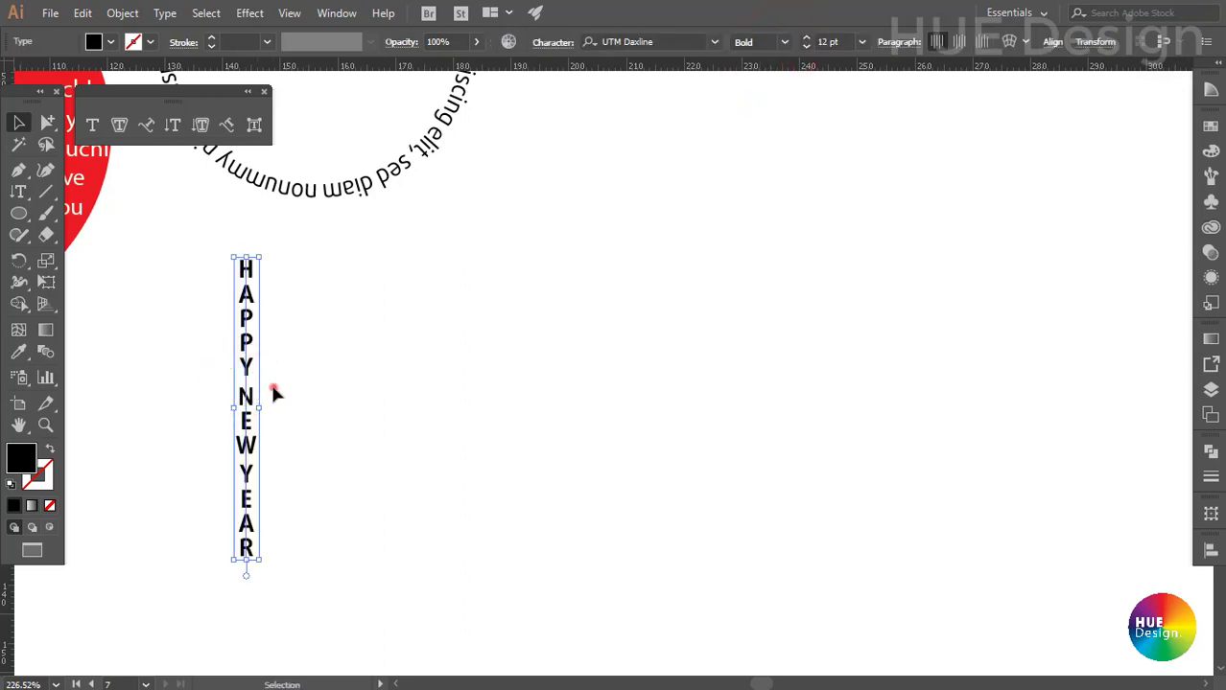
{"action": "left_click", "coordinate": [273, 393]}
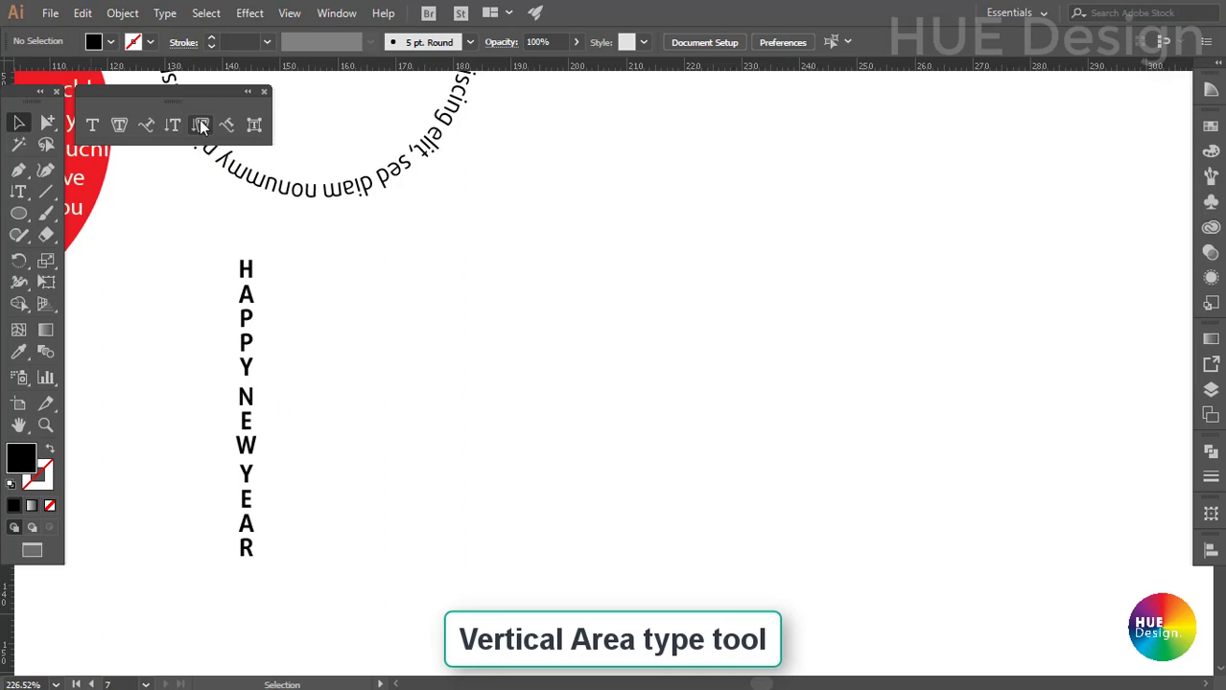
Paste a black circle beside HAPPY NEW YEAR and fill it with vertical area placeholder text
{"action": "key", "text": "ctrl+v"}
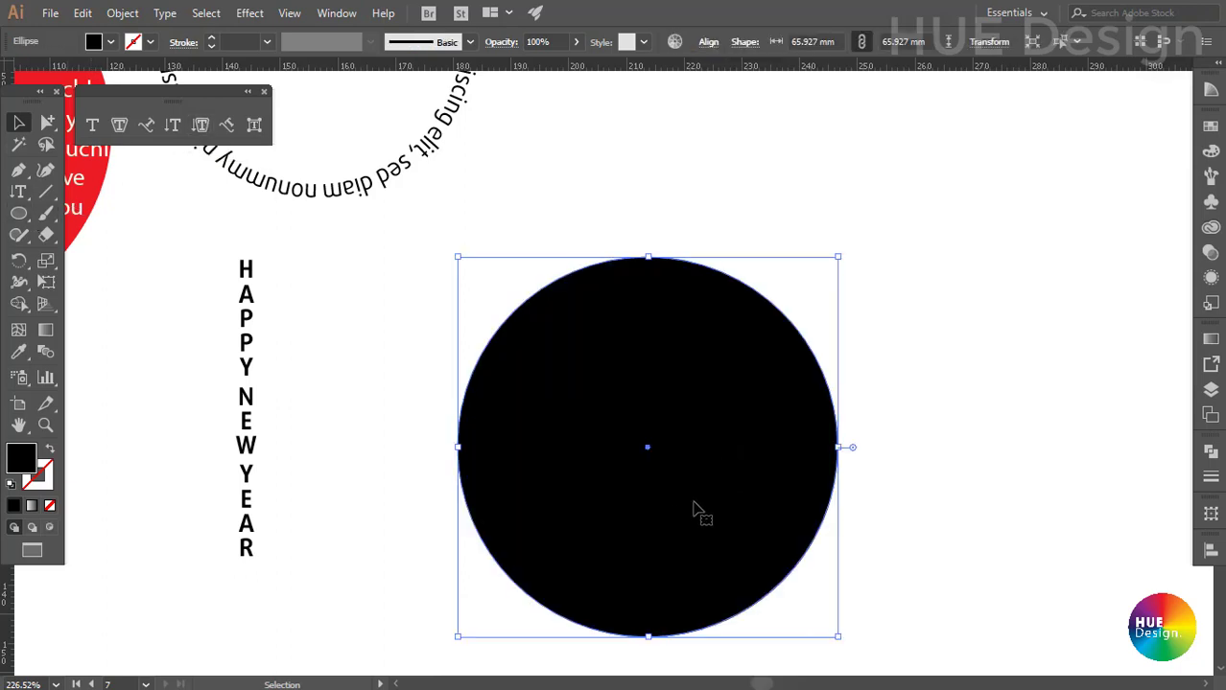
{"action": "left_click_drag", "start_coordinate": [675, 509], "coordinate": [656, 454]}
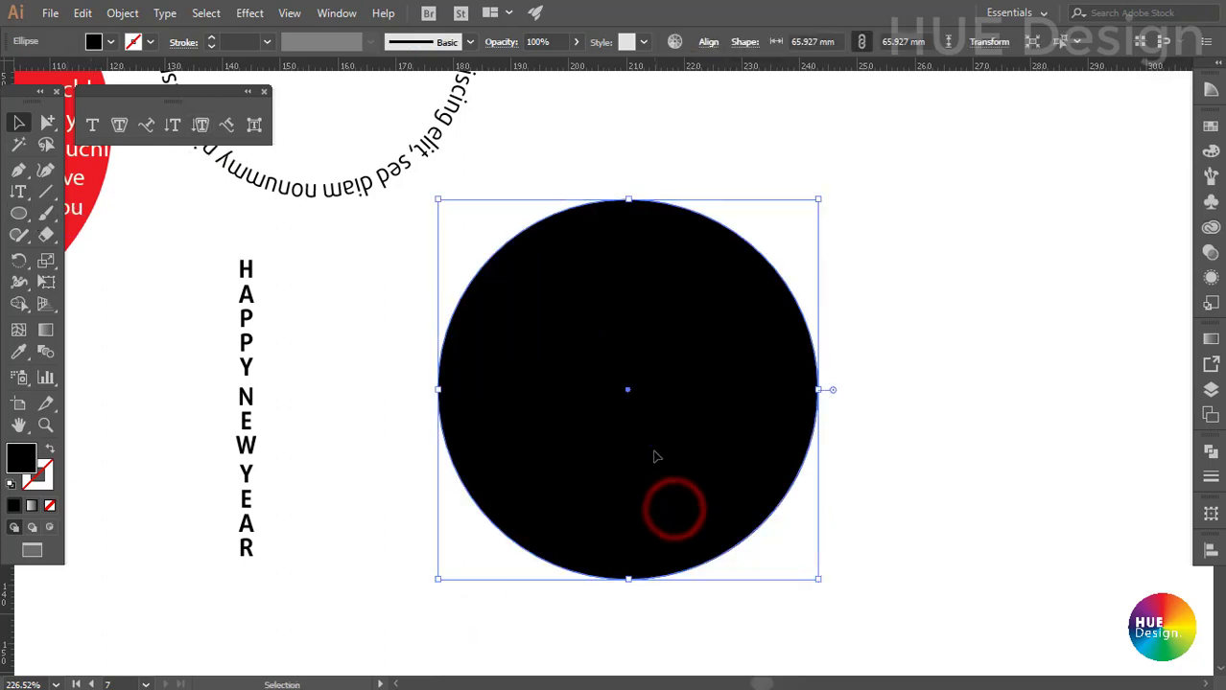
{"action": "left_click", "coordinate": [201, 128]}
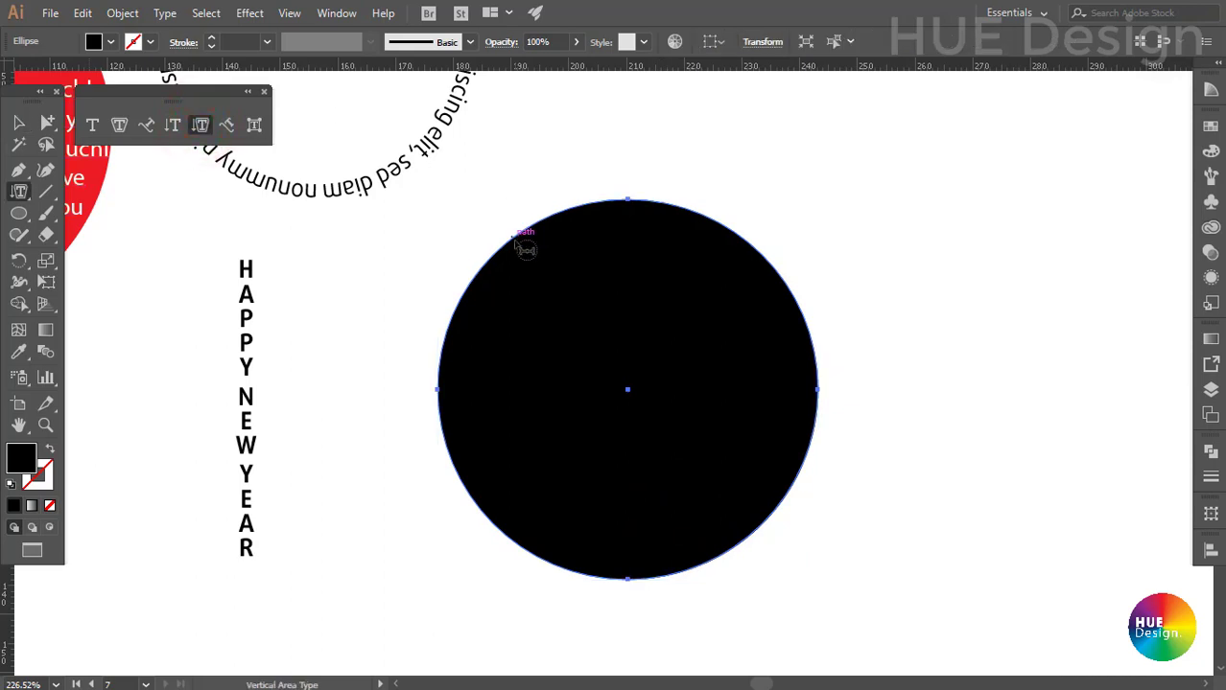
{"action": "left_click", "coordinate": [199, 124]}
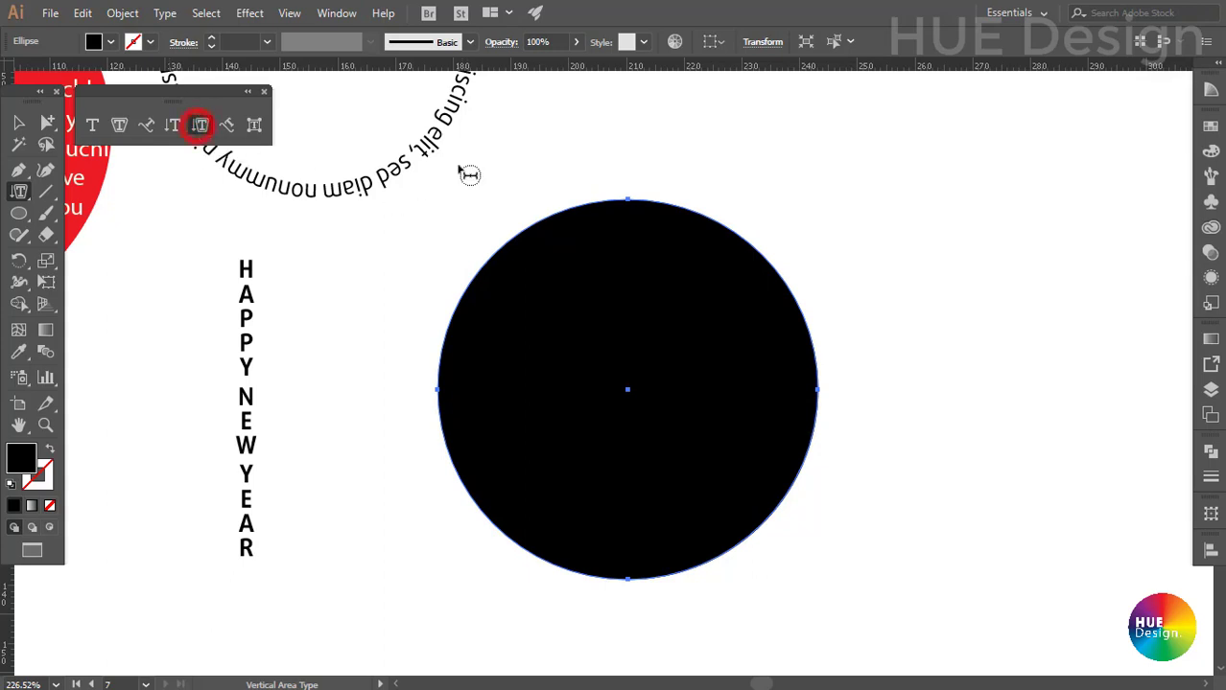
{"action": "left_click", "coordinate": [509, 242]}
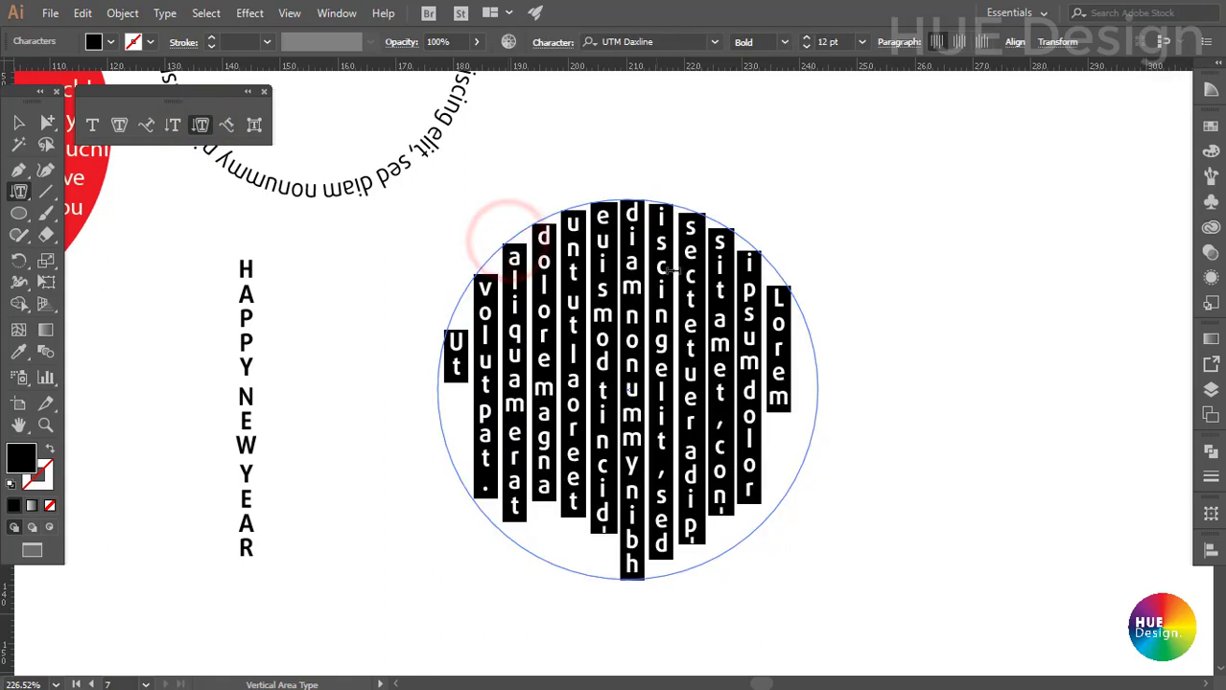
Select the circle's vertical text columns from 'aliquam erat' to 'ipsum dolor'
{"action": "left_click", "coordinate": [19, 125]}
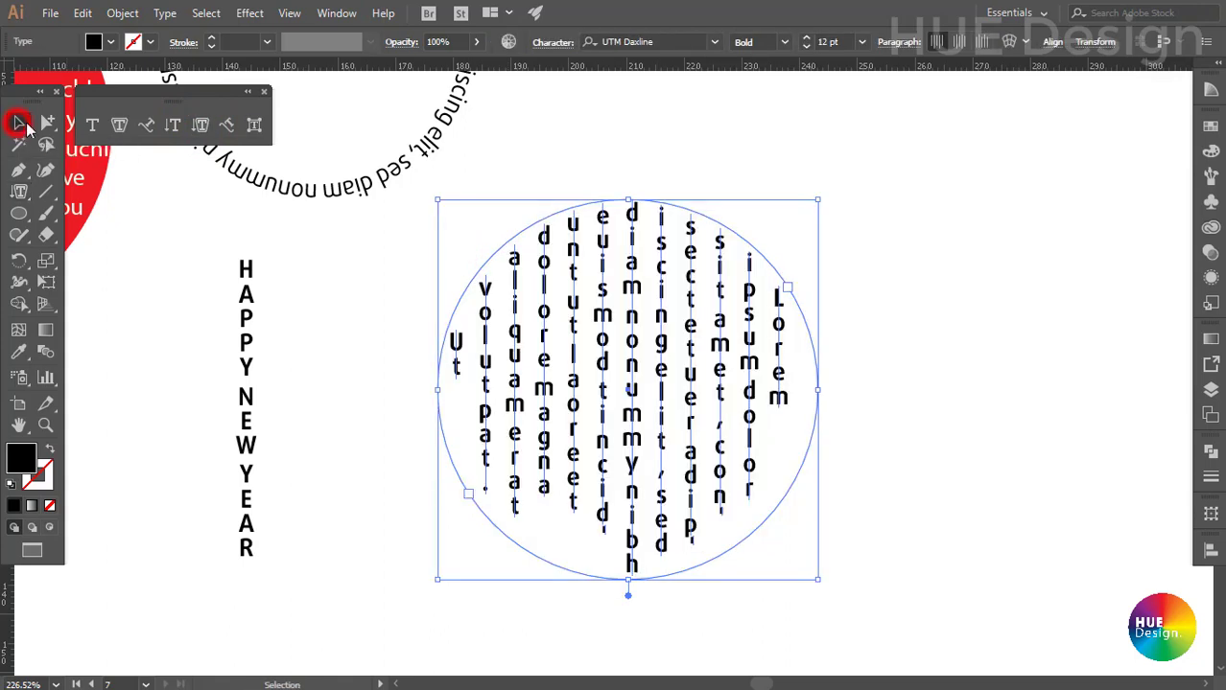
{"action": "left_click", "coordinate": [572, 385]}
{"action": "left_click", "coordinate": [696, 174]}
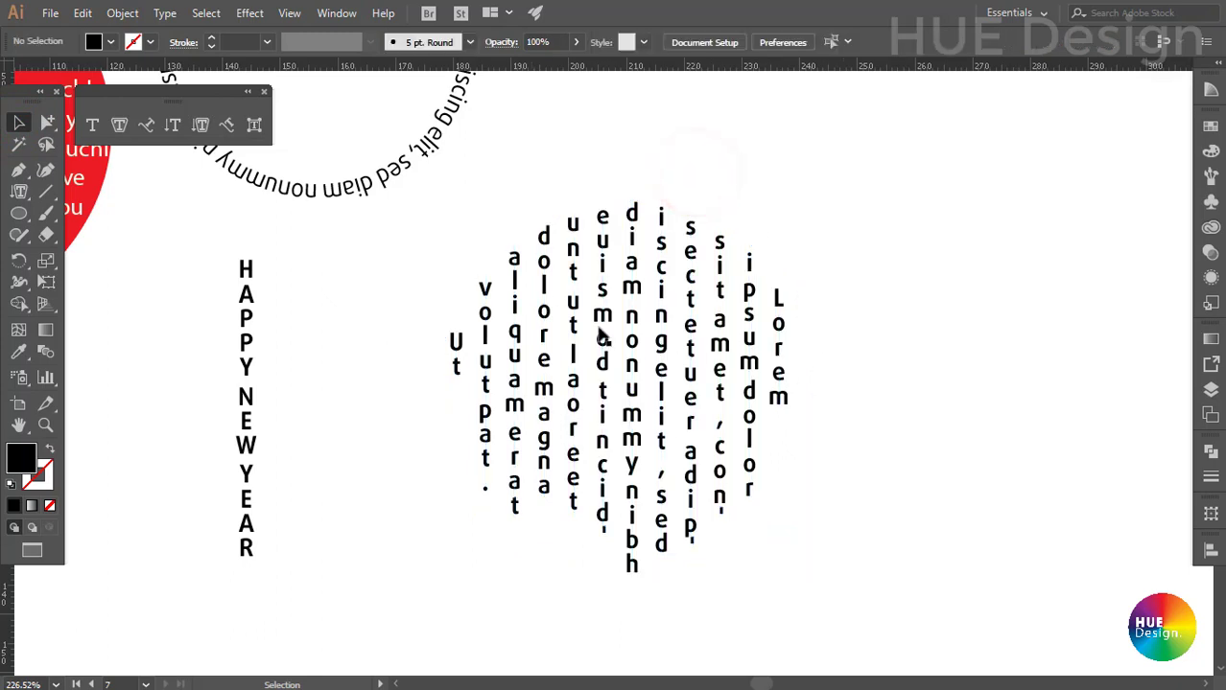
{"action": "left_click_drag", "start_coordinate": [570, 158], "coordinate": [679, 389]}
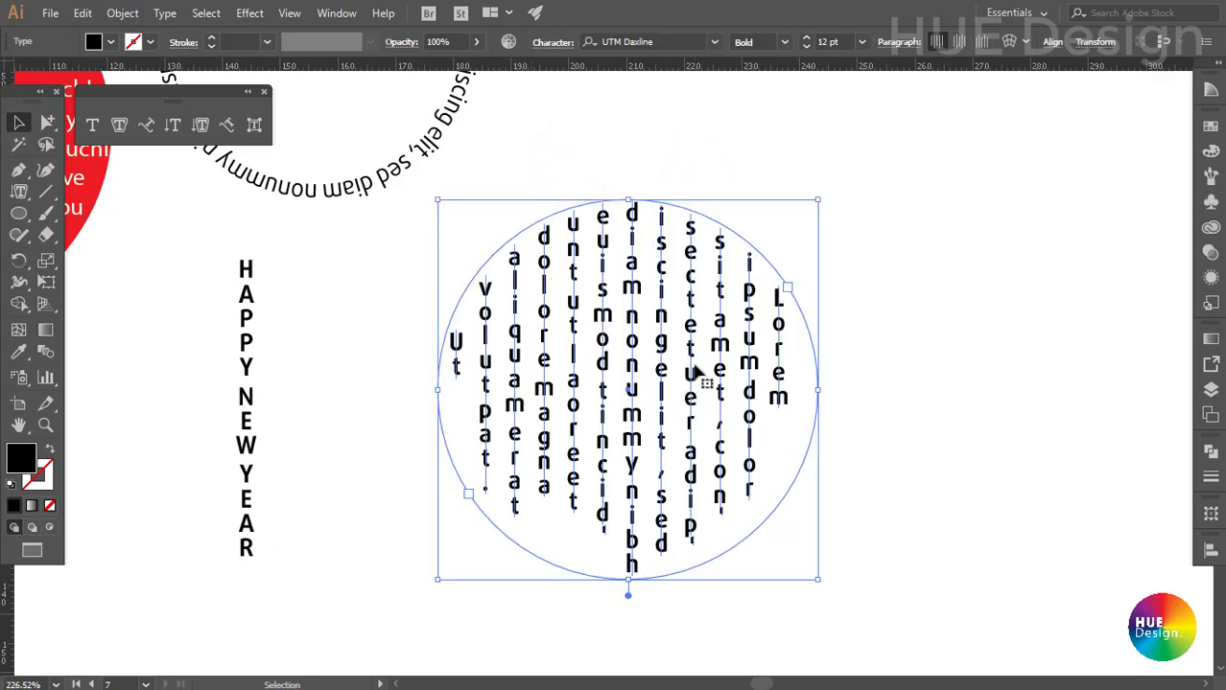
{"action": "key", "text": "t"}
{"action": "mouse_move", "coordinate": [777, 397]}
{"action": "left_mouse_down"}
{"action": "mouse_move", "coordinate": [479, 261]}
{"action": "mouse_move", "coordinate": [428, 291]}
{"action": "left_mouse_up"}
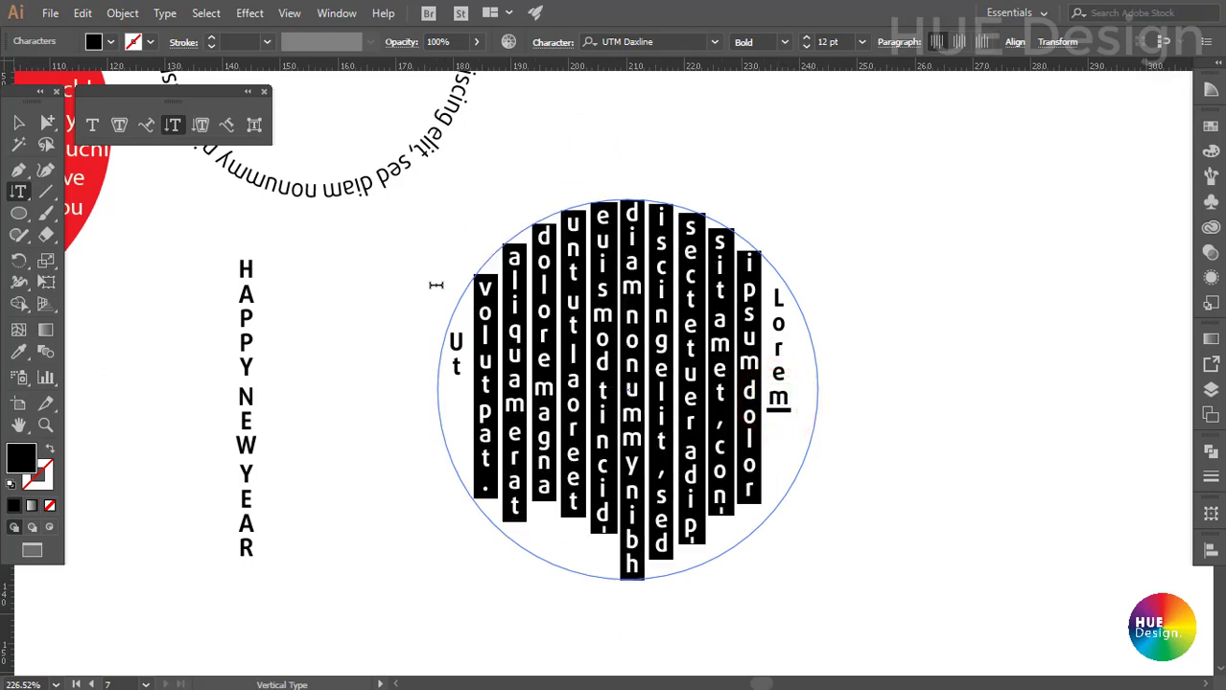
Replace the circle's vertical Lorem text with random capital letters, then check the zigzag path text
{"action": "type", "text": "hAPPYNHIKDFSDKFSIFHSĐK"}
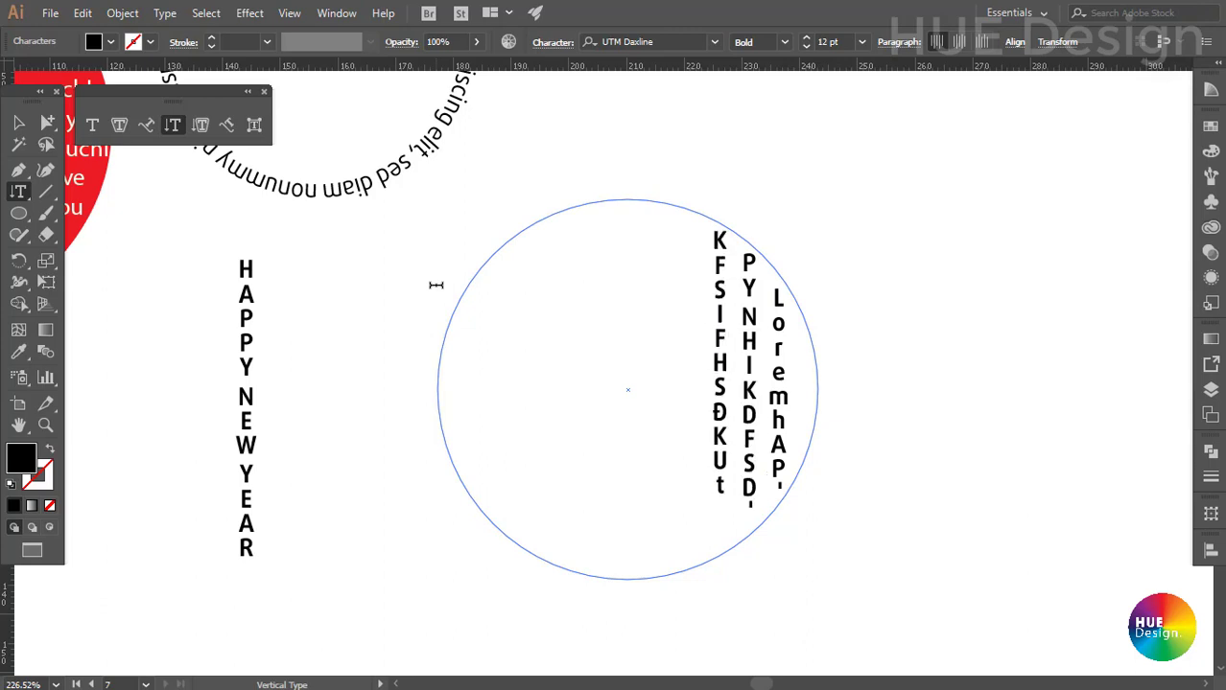
{"action": "type", "text": "NVSDKFHÁOÌHSDIVNSDKJVHSADVVH"}
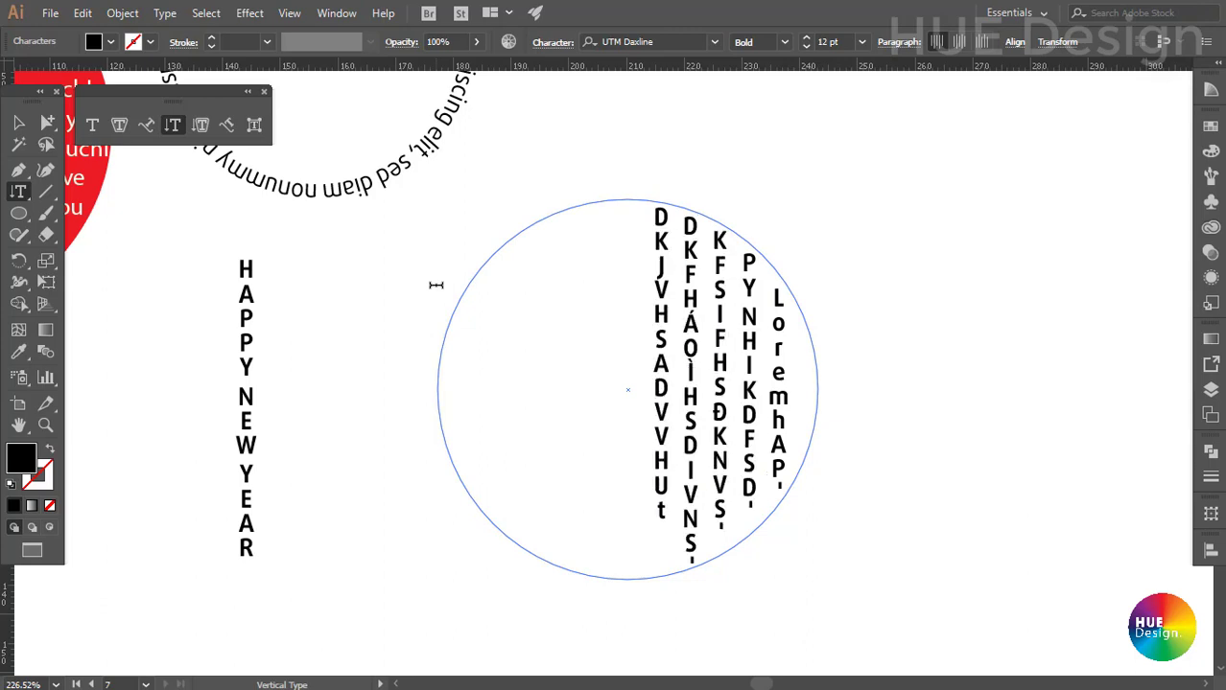
{"action": "type", "text": "SDÙIHSÀIDHÚAIDFHSDKFHHBSDKJFHSDFH"}
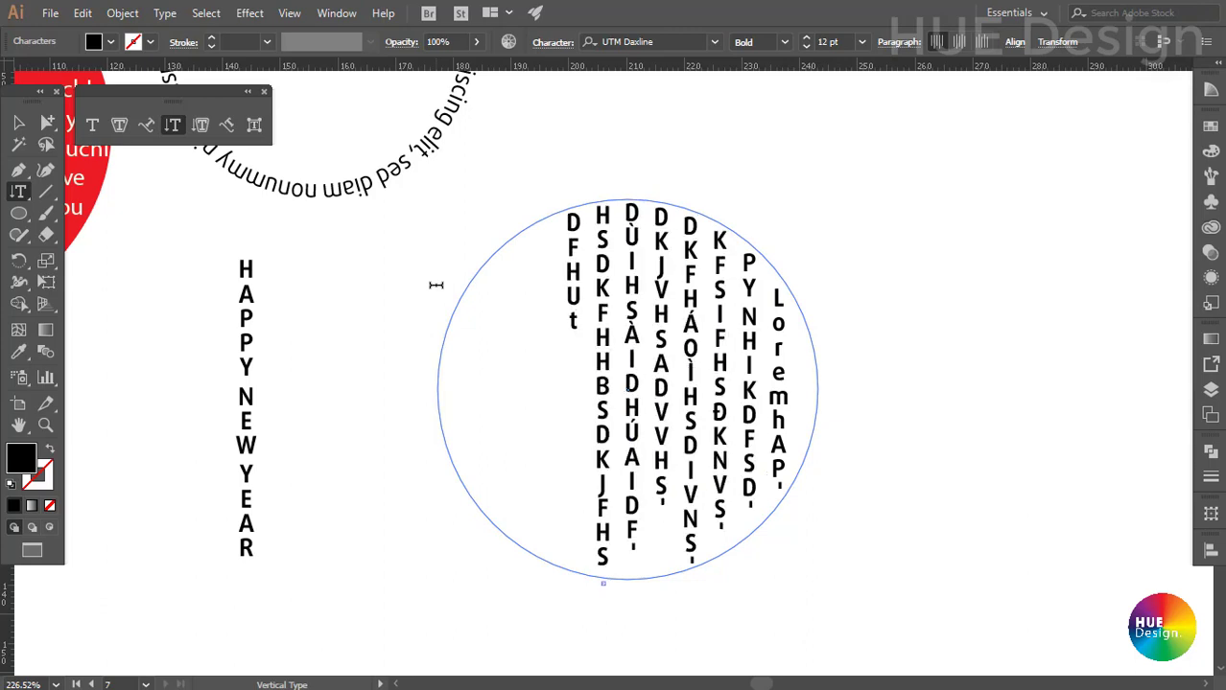
{"action": "type", "text": "SDHDFSDHFSDUHFDHSHF"}
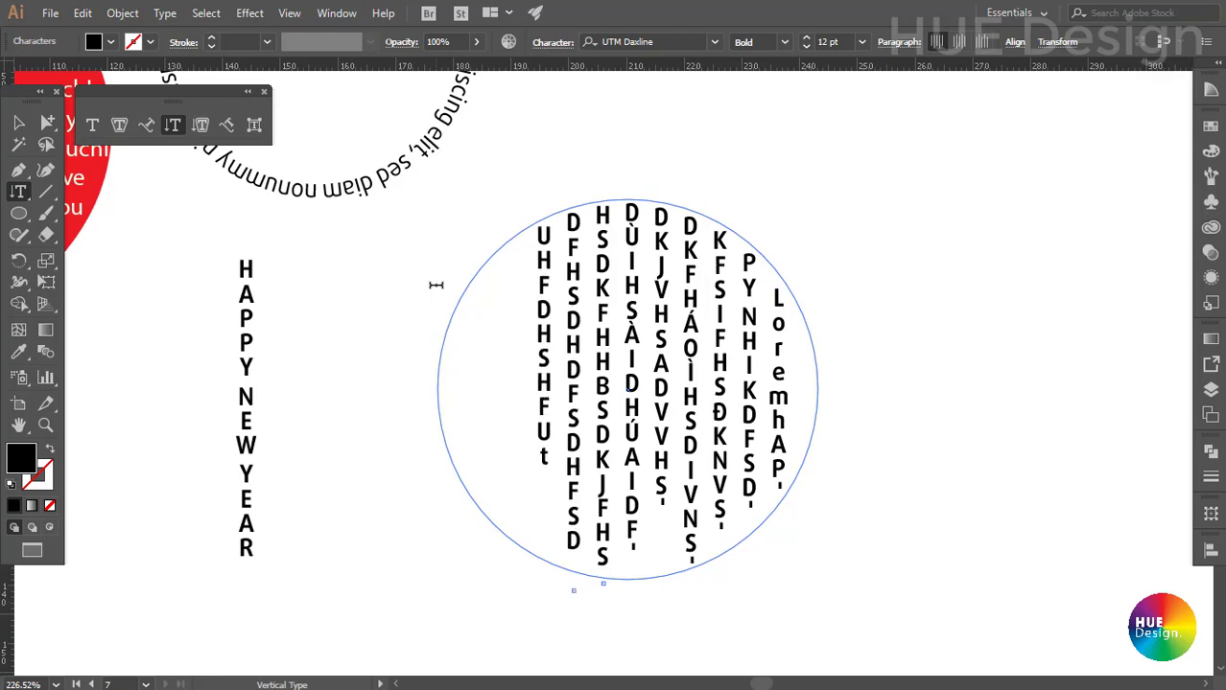
{"action": "type", "text": "ÚAHDFÌUHSÌDHÙHSIFHÙIUHSUDFFSD"}
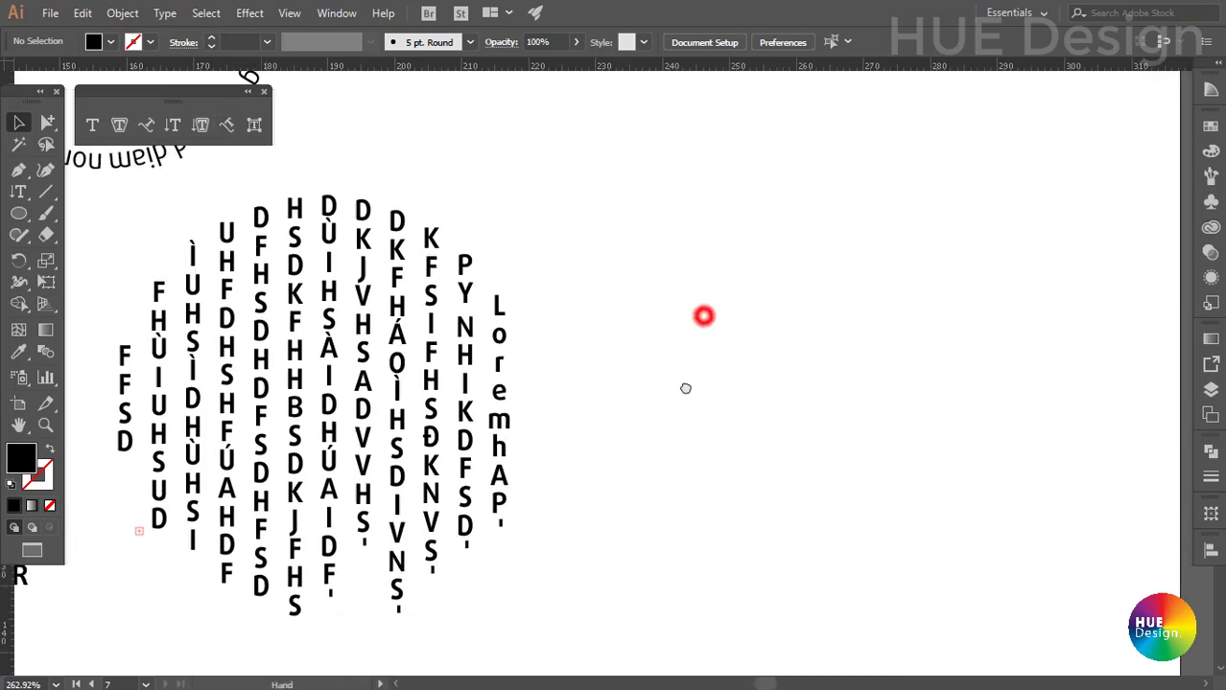
{"action": "left_click_drag", "start_coordinate": [703, 314], "coordinate": [696, 573]}
{"action": "left_click_drag", "start_coordinate": [698, 246], "coordinate": [710, 269]}
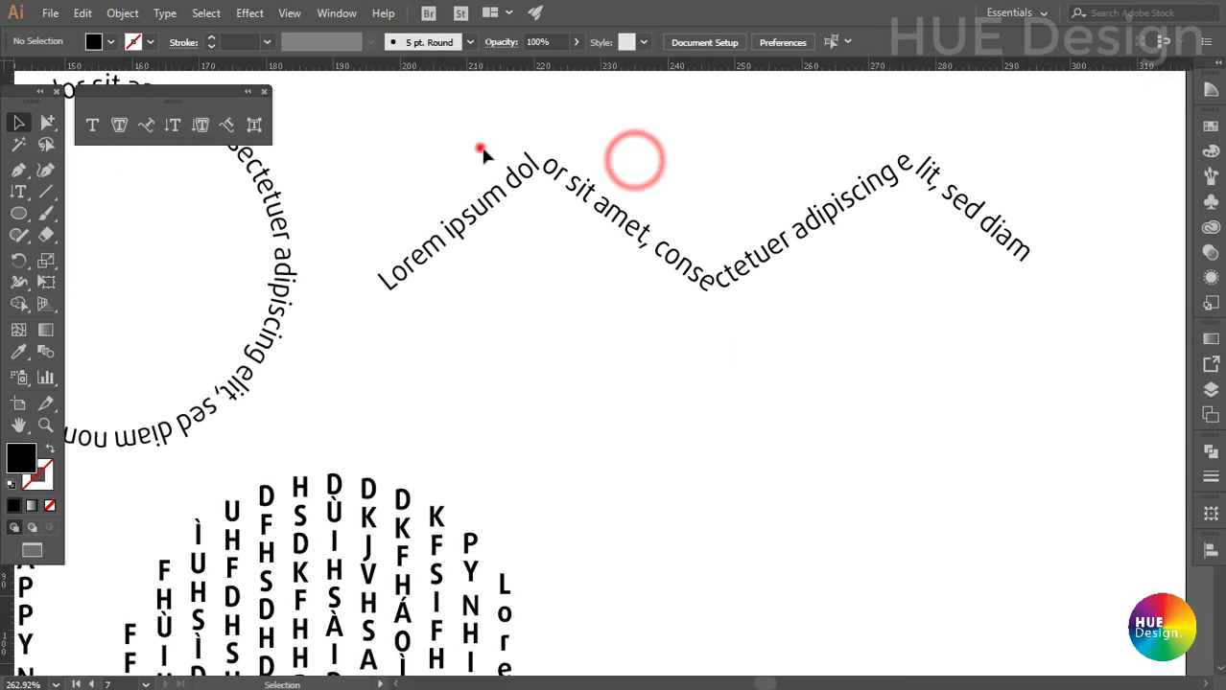
{"action": "left_click_drag", "start_coordinate": [479, 145], "coordinate": [602, 236]}
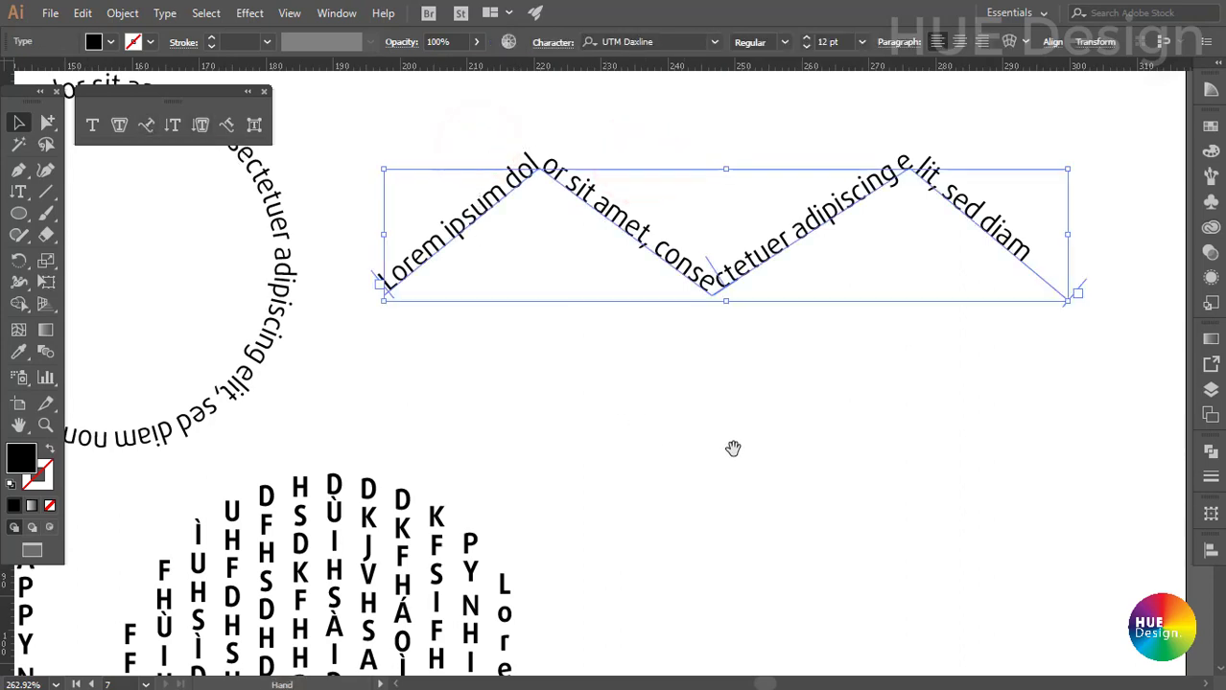
{"action": "left_click_drag", "start_coordinate": [736, 457], "coordinate": [661, 347]}
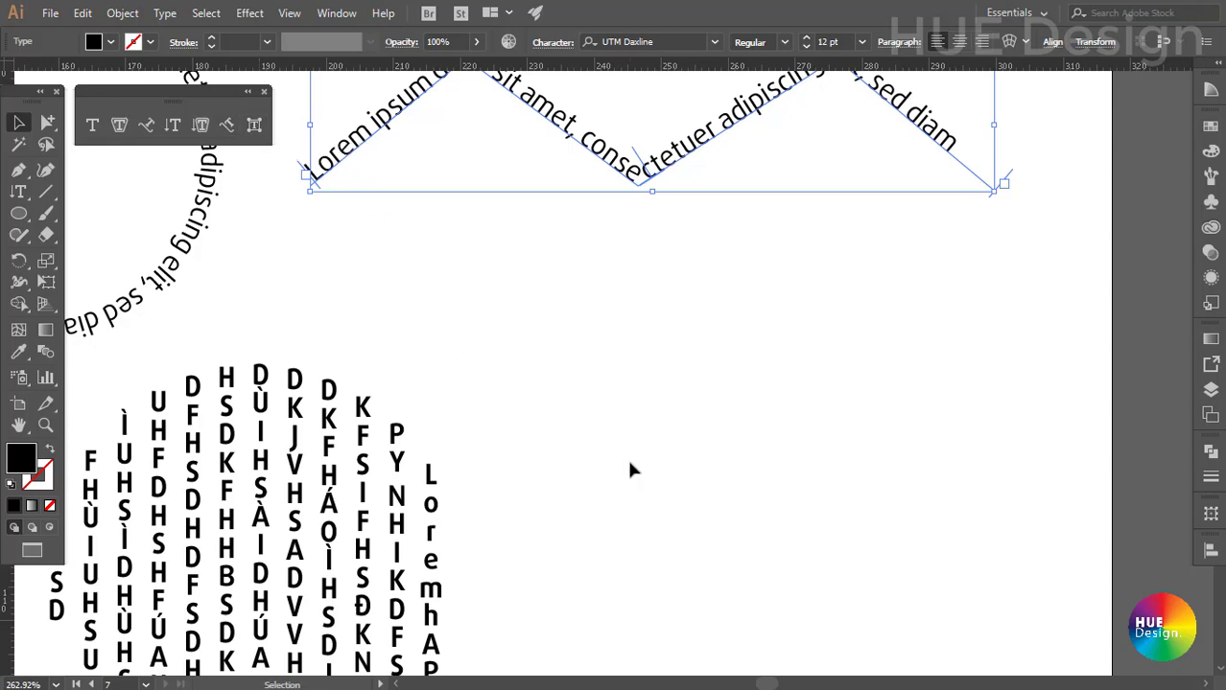
{"action": "left_click_drag", "start_coordinate": [676, 515], "coordinate": [669, 340]}
{"action": "left_click", "coordinate": [20, 215]}
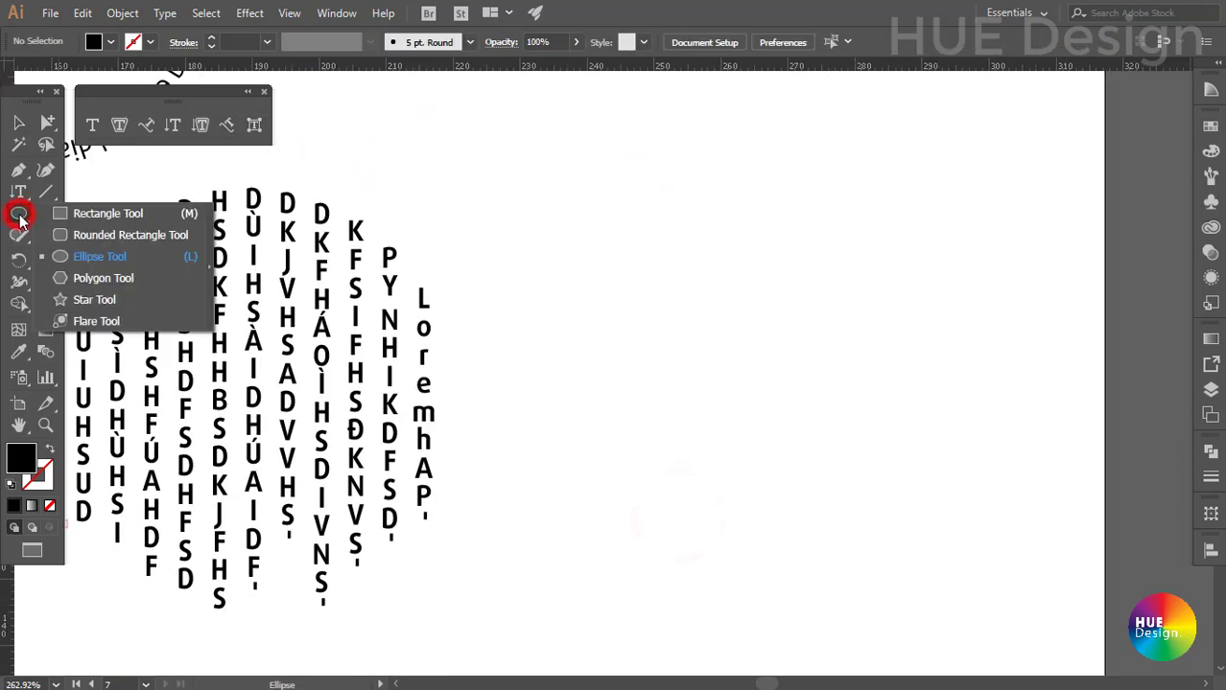
Draw a rounded rectangle right of the text circle and nudge it up and left
{"action": "left_click", "coordinate": [94, 236]}
{"action": "mouse_move", "coordinate": [616, 285]}
{"action": "left_mouse_down"}
{"action": "mouse_move", "coordinate": [783, 403]}
{"action": "mouse_move", "coordinate": [1042, 545]}
{"action": "left_mouse_up"}
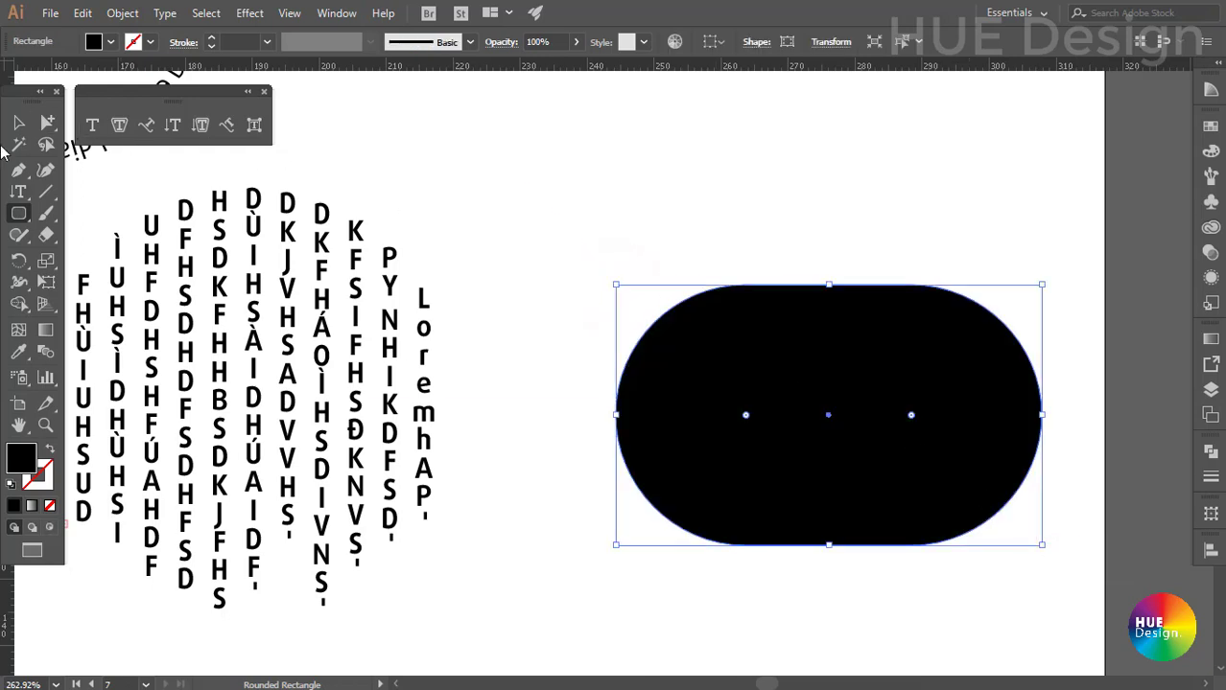
{"action": "key", "text": "v"}
{"action": "left_click_drag", "start_coordinate": [697, 298], "coordinate": [640, 254]}
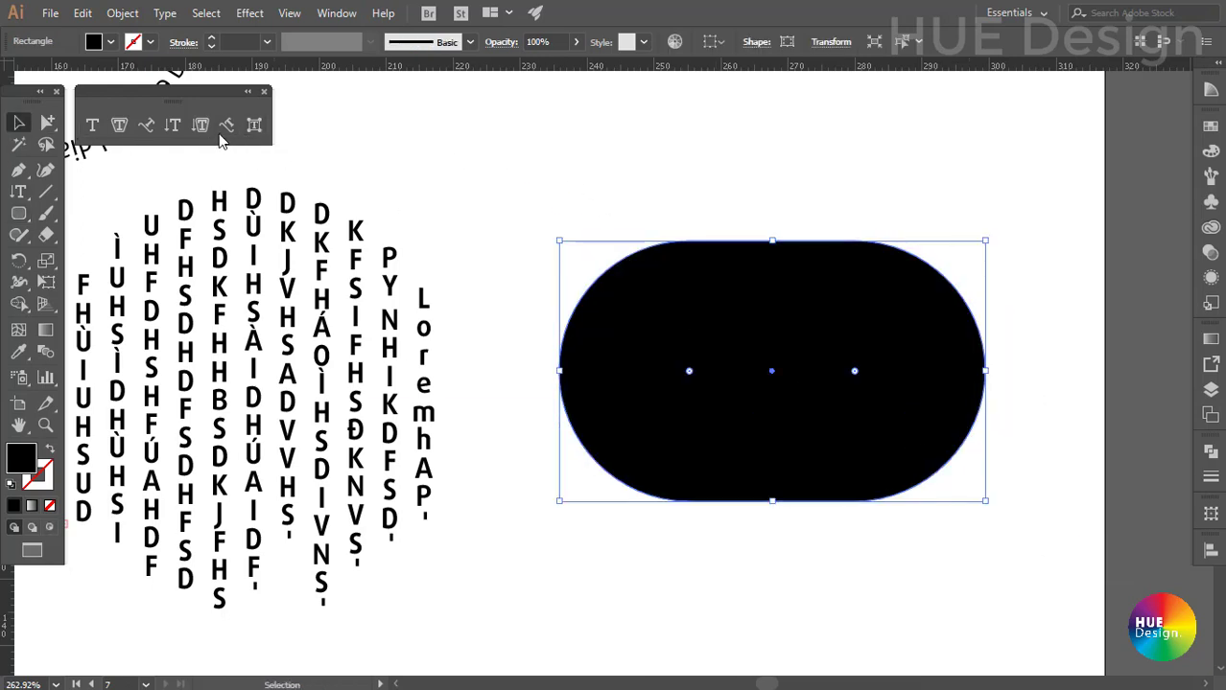
Run Lorem ipsum vertically along the rounded rectangle's outline as path text
{"action": "left_click", "coordinate": [227, 126]}
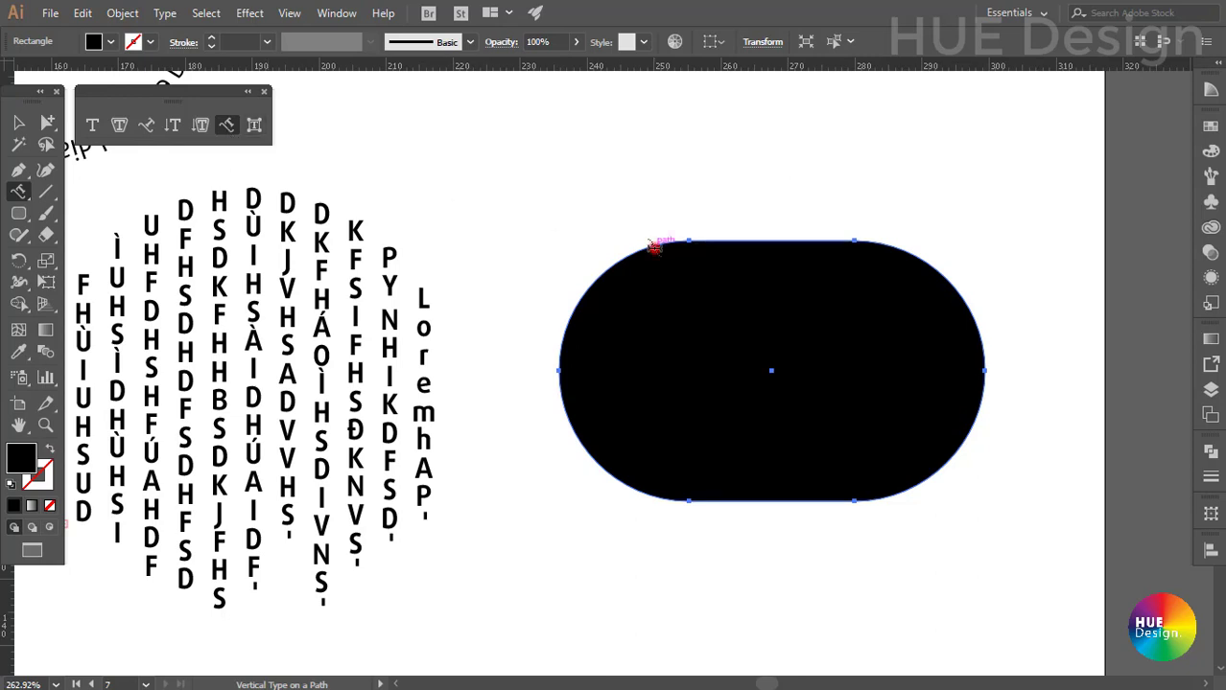
{"action": "left_click", "coordinate": [652, 245]}
{"action": "left_click", "coordinate": [16, 124]}
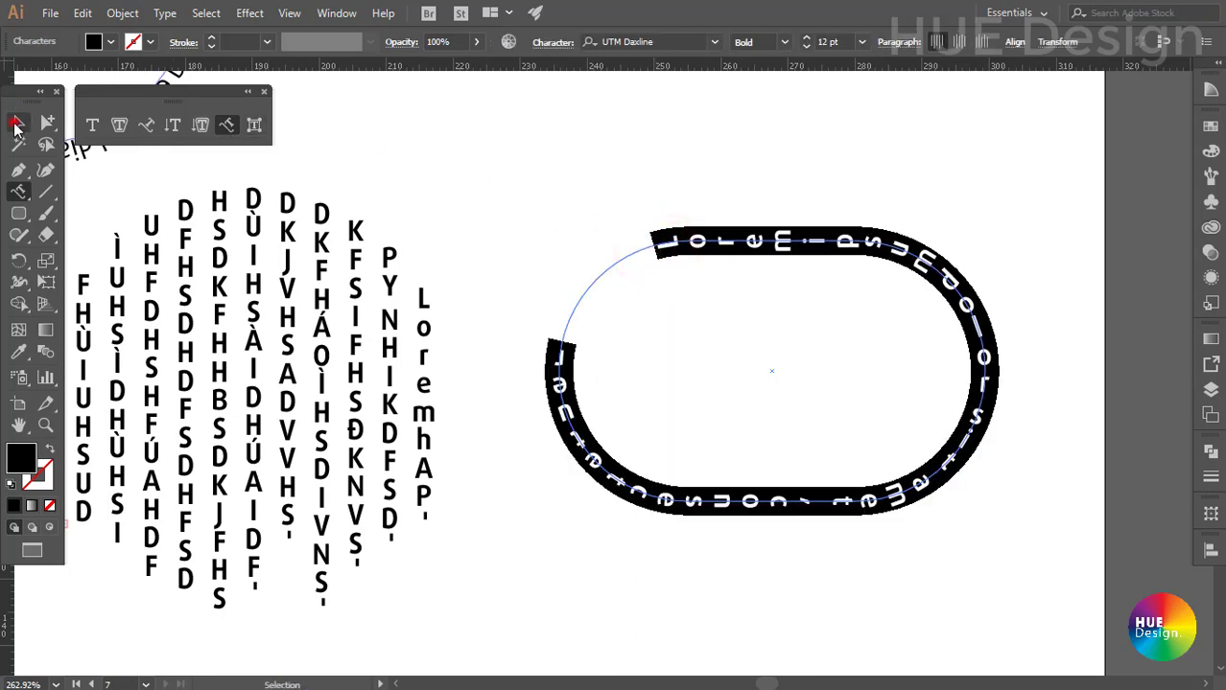
{"action": "left_click", "coordinate": [632, 164]}
{"action": "left_click_drag", "start_coordinate": [690, 195], "coordinate": [731, 290]}
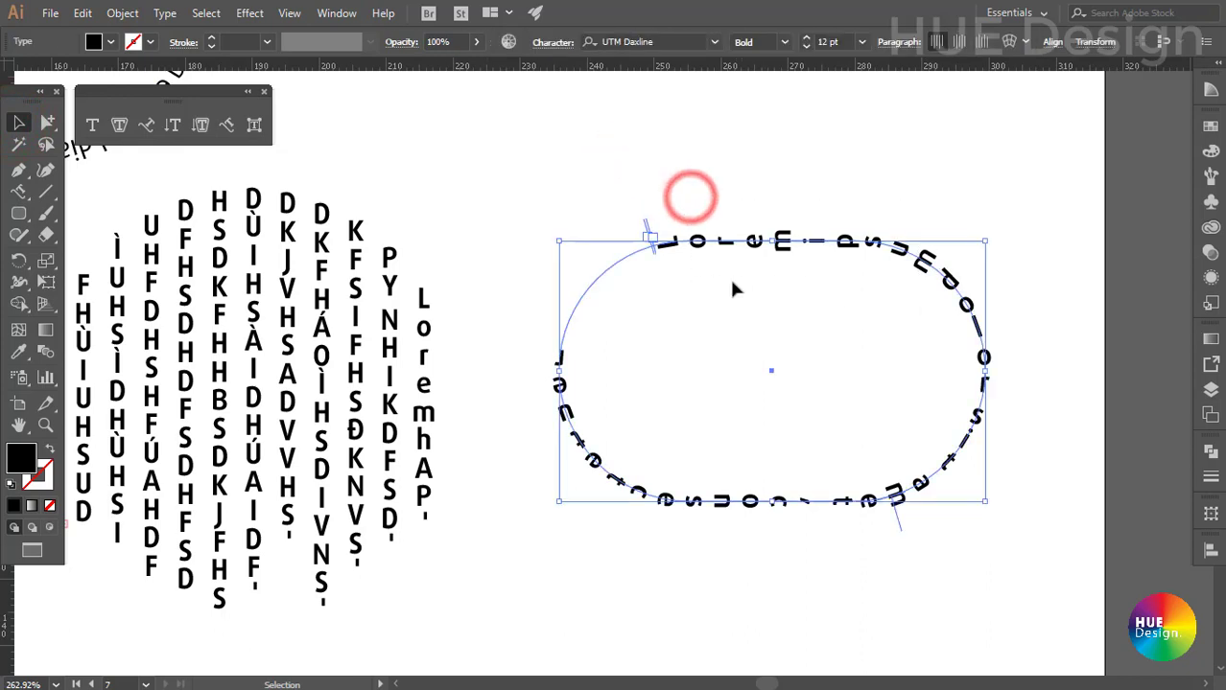